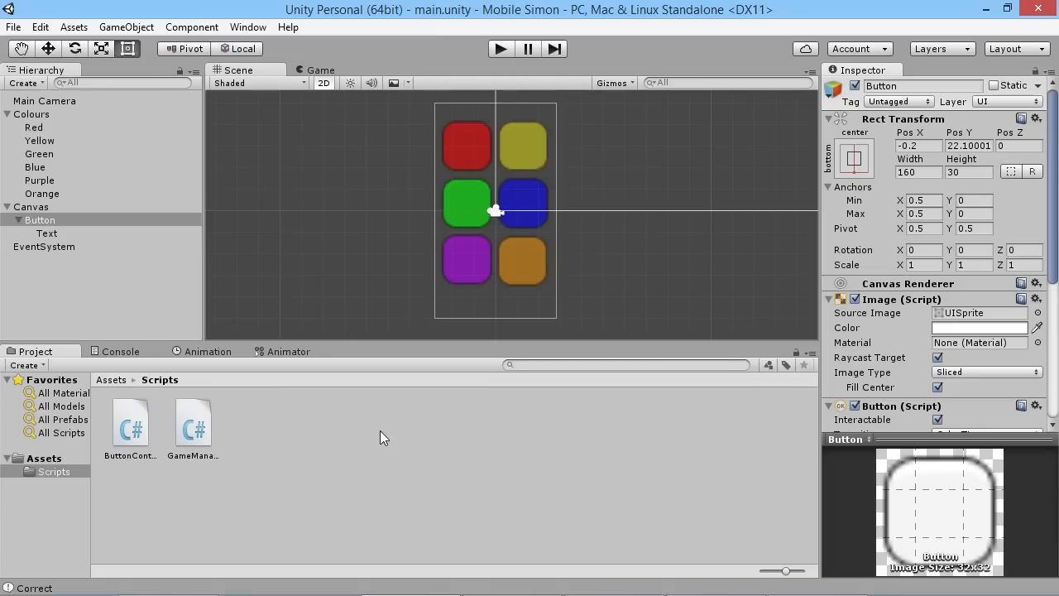
Bring the Audio folder of wav files forward and return to the editor's Assets folder.
{"action": "left_click", "coordinate": [170, 583]}
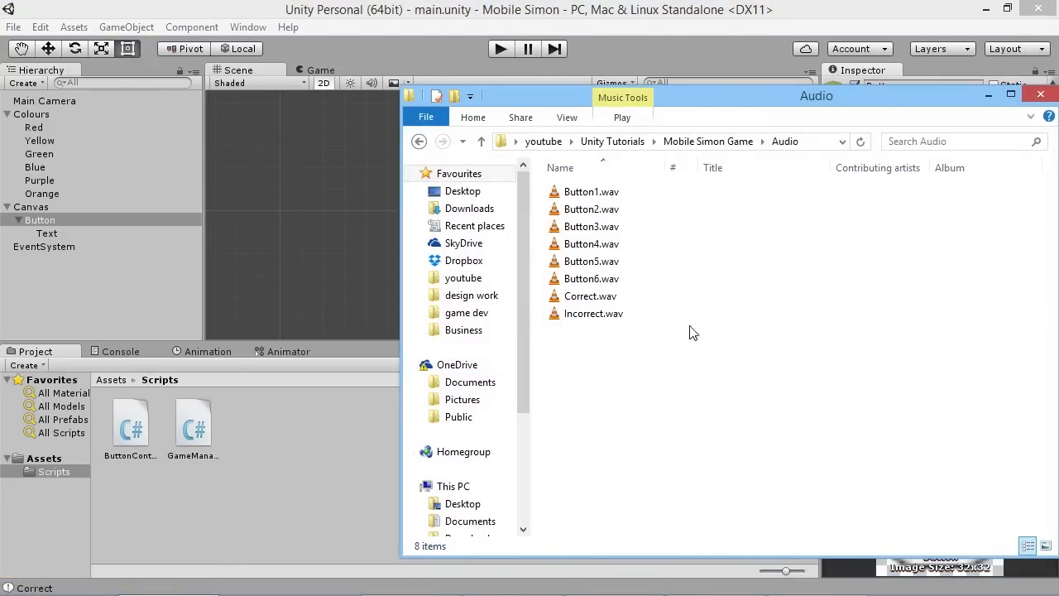
{"action": "left_click", "coordinate": [111, 379]}
Create a new folder named Sound under Assets.
{"action": "right_click", "coordinate": [269, 438]}
{"action": "mouse_move", "coordinate": [374, 137]}
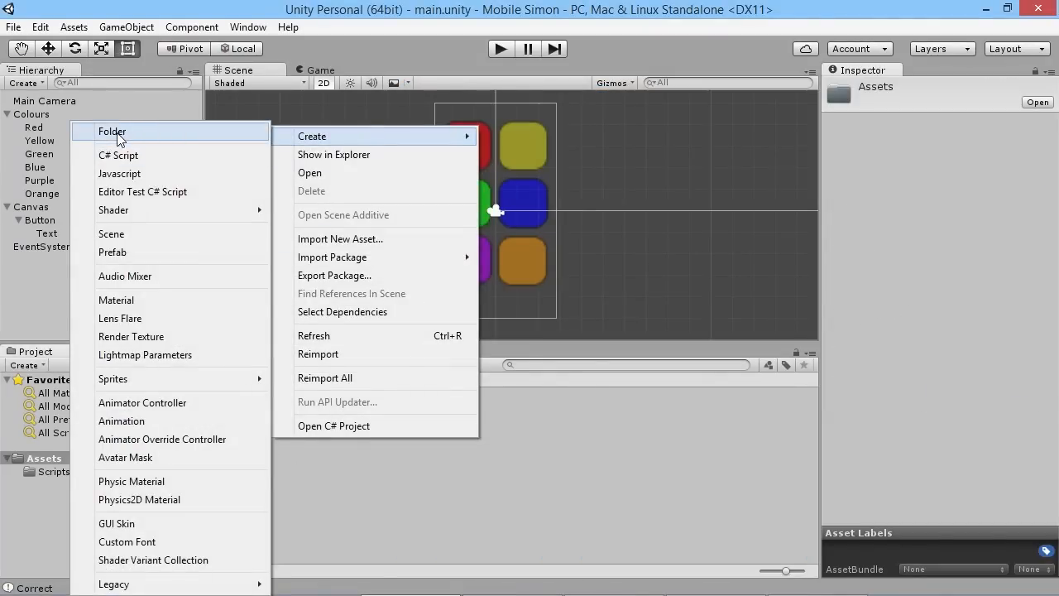
{"action": "left_click", "coordinate": [160, 131]}
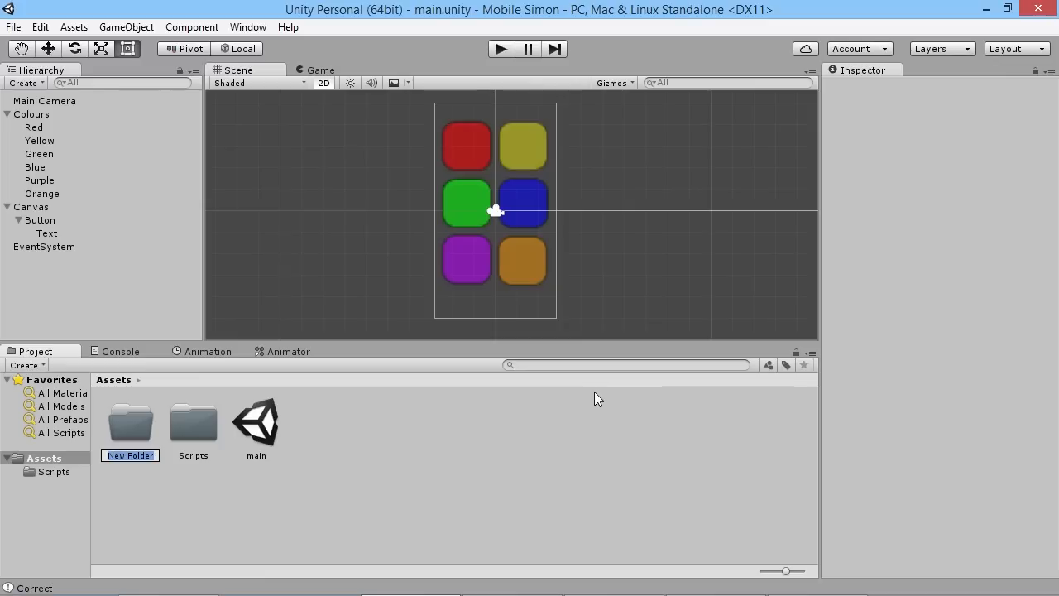
{"action": "type", "text": "Sound"}
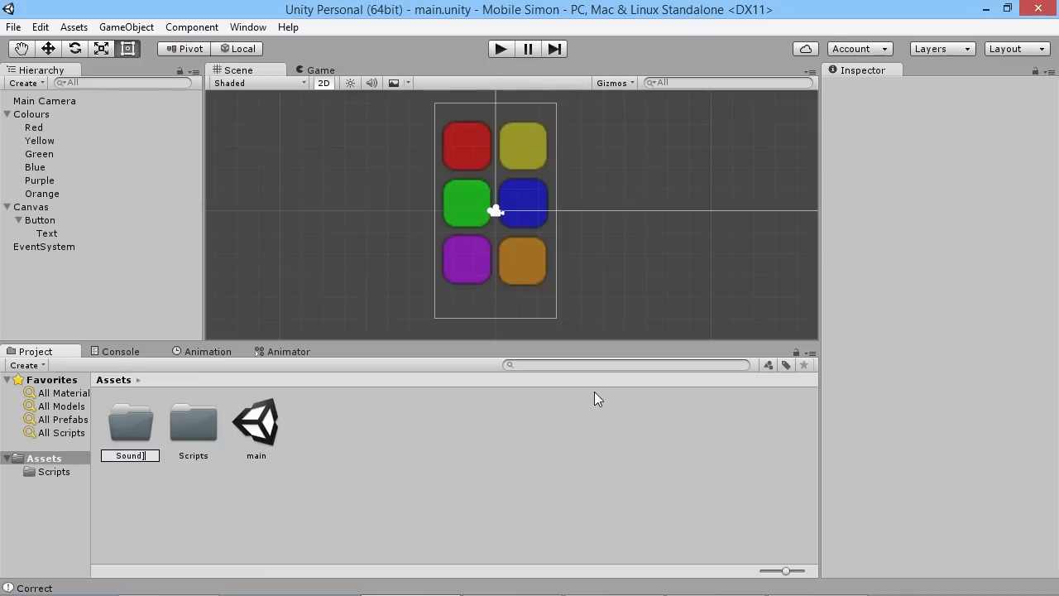
{"action": "key", "text": "Return"}
{"action": "key", "text": "Return"}
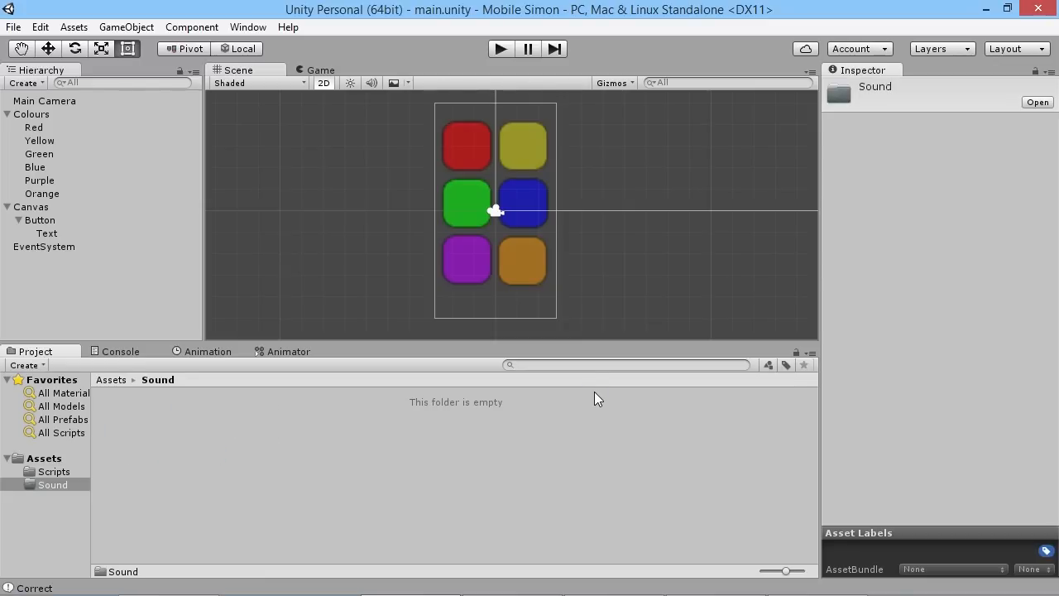
Drag all eight wav files from Explorer into the project's Sound folder.
{"action": "left_click", "coordinate": [397, 589]}
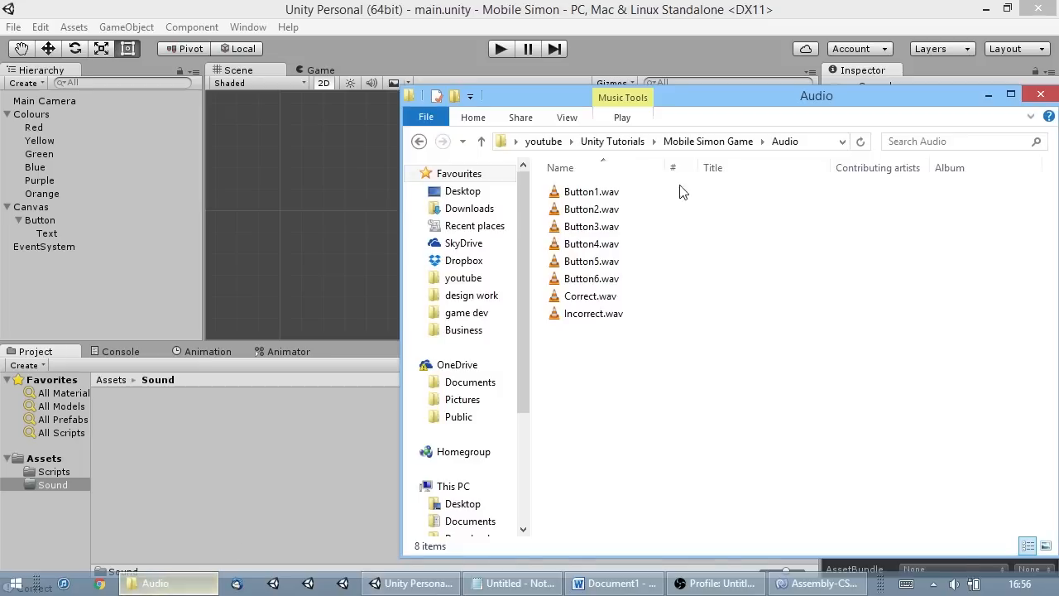
{"action": "left_click_drag", "start_coordinate": [637, 331], "coordinate": [637, 385]}
{"action": "left_click_drag", "start_coordinate": [612, 298], "coordinate": [579, 186]}
{"action": "left_click_drag", "start_coordinate": [591, 243], "coordinate": [192, 466]}
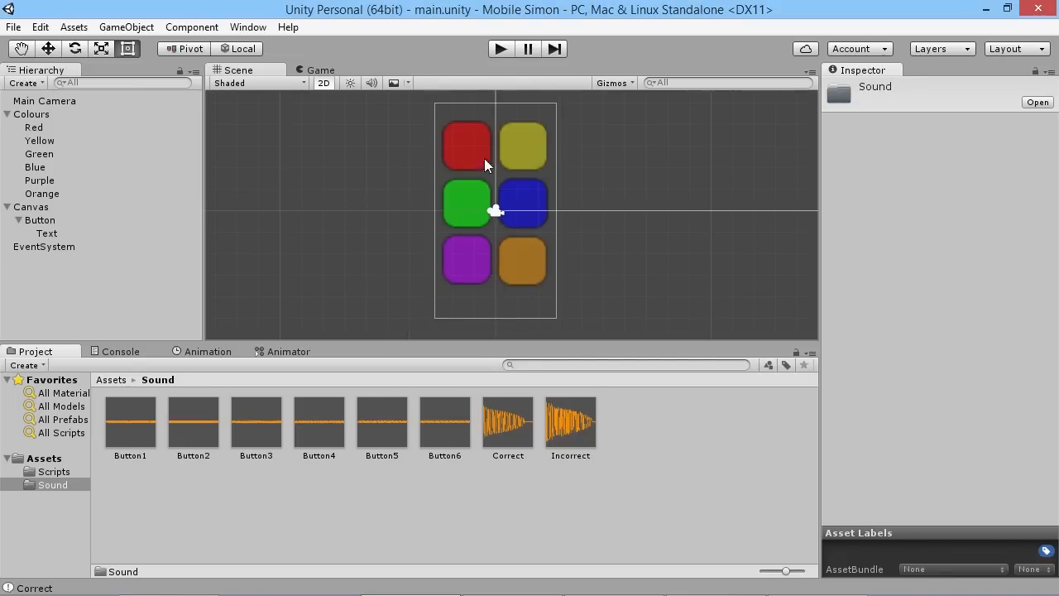
Review the Correct and Incorrect clips' import settings in the Inspector.
{"action": "left_click", "coordinate": [507, 426]}
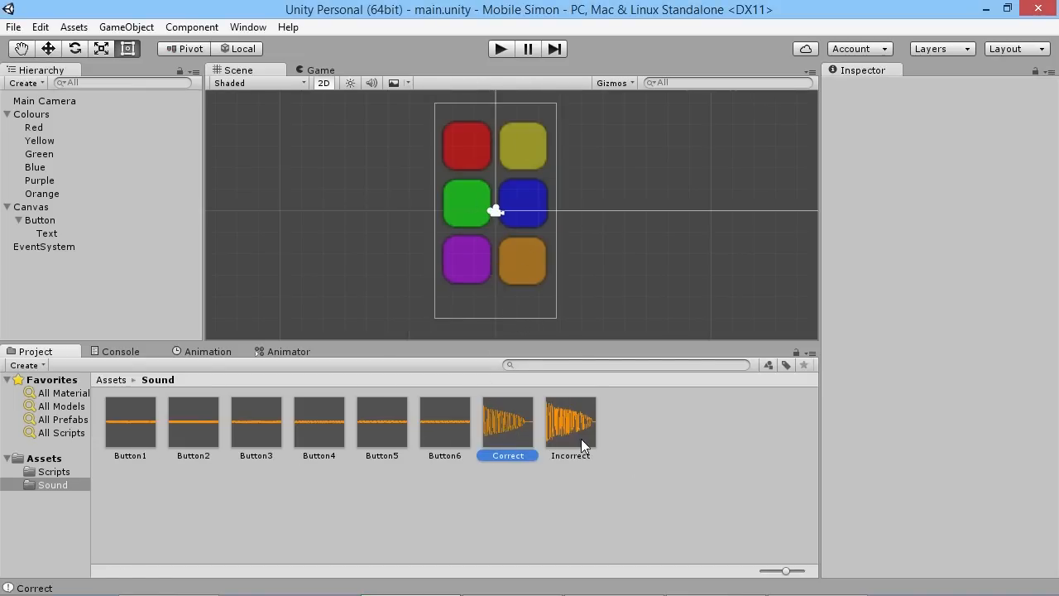
{"action": "left_click", "coordinate": [571, 426]}
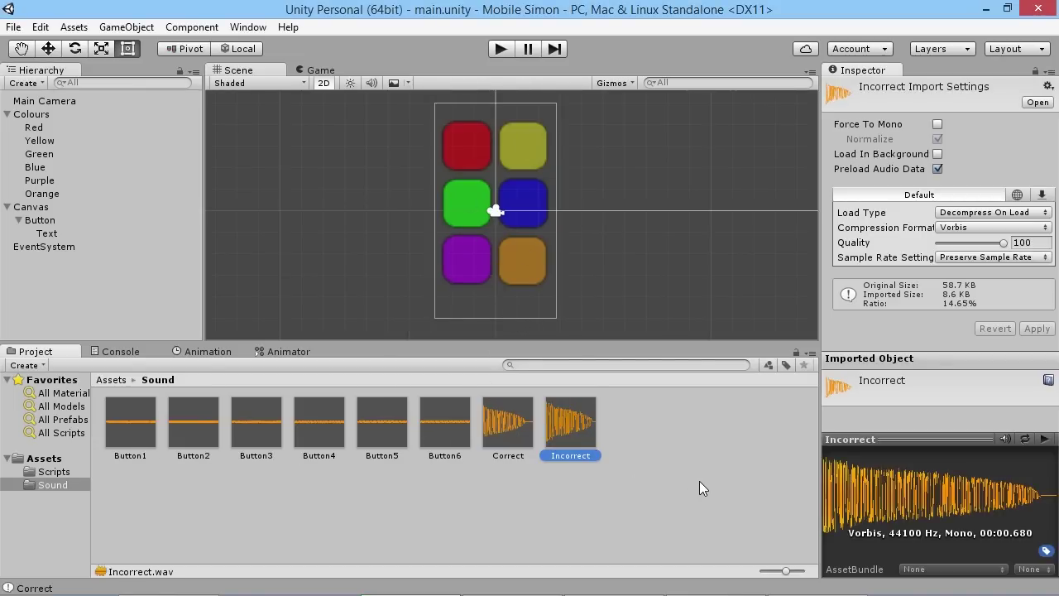
{"action": "left_click", "coordinate": [462, 488]}
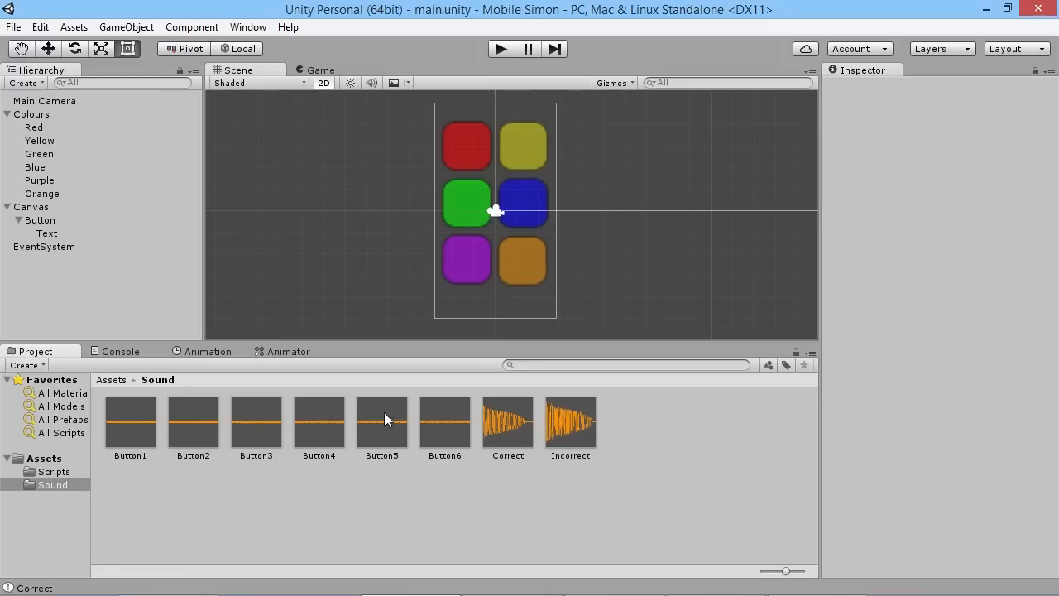
{"action": "left_click", "coordinate": [527, 427]}
{"action": "left_click", "coordinate": [571, 426]}
{"action": "left_click", "coordinate": [507, 430]}
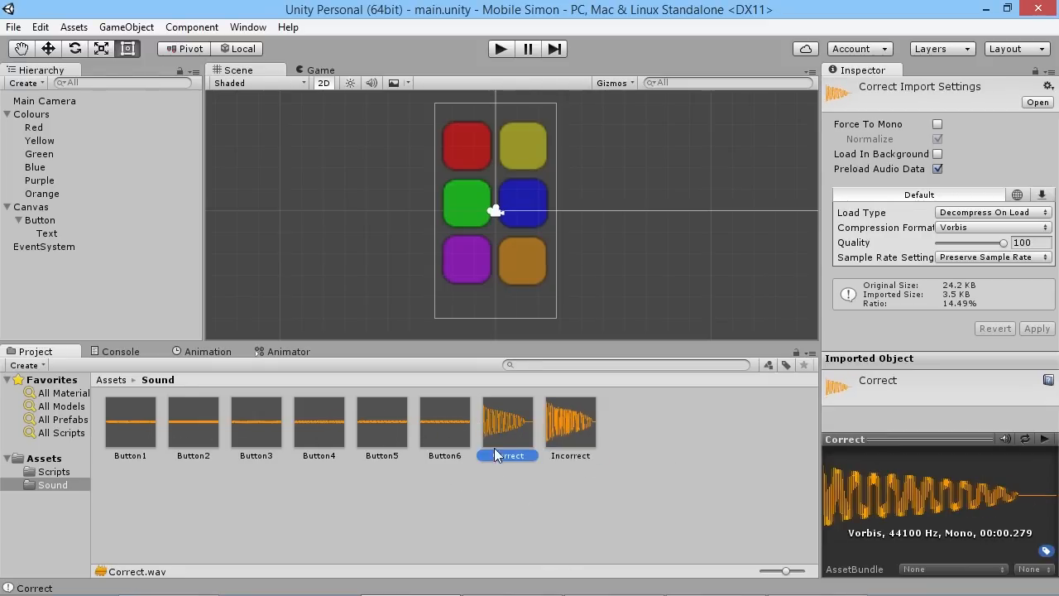
Add Correct and Incorrect clips to the scene as sound objects and select both.
{"action": "left_click_drag", "start_coordinate": [515, 427], "coordinate": [53, 295]}
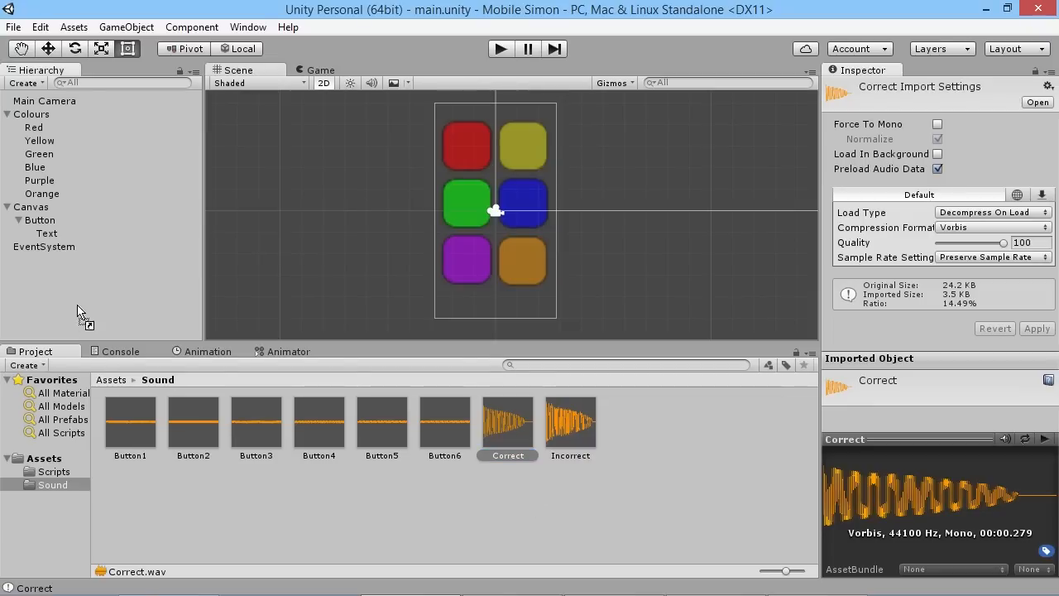
{"action": "left_click_drag", "start_coordinate": [582, 427], "coordinate": [70, 310]}
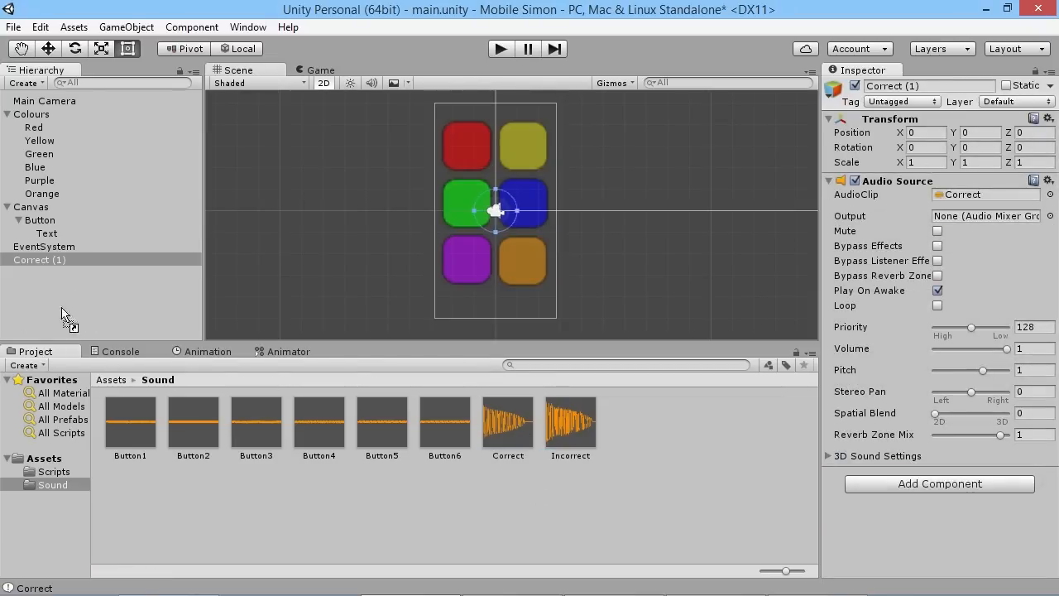
{"action": "left_click", "coordinate": [41, 260], "text": "shift"}
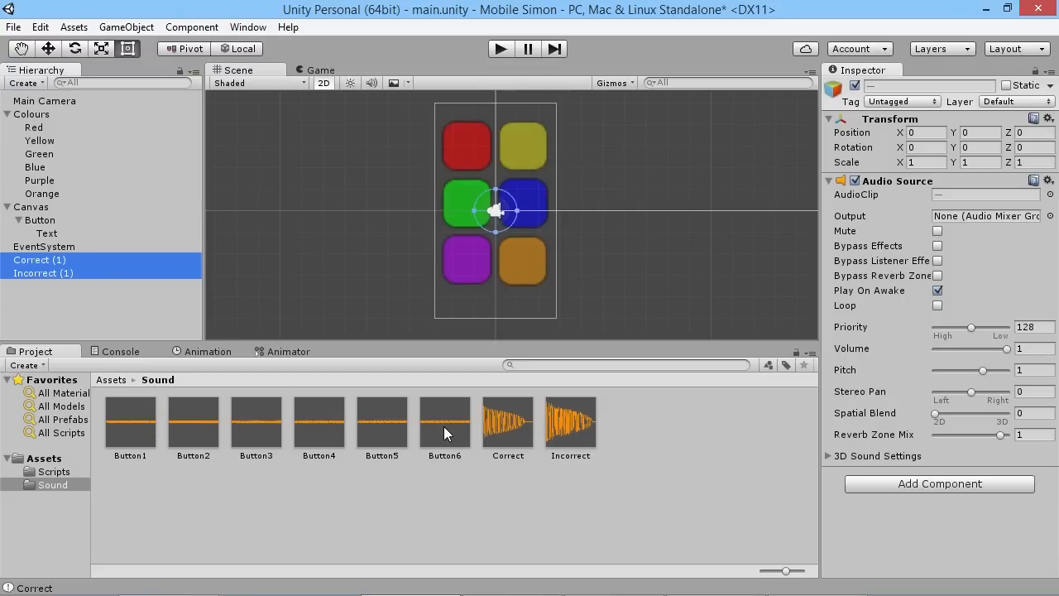
{"action": "left_click", "coordinate": [68, 307]}
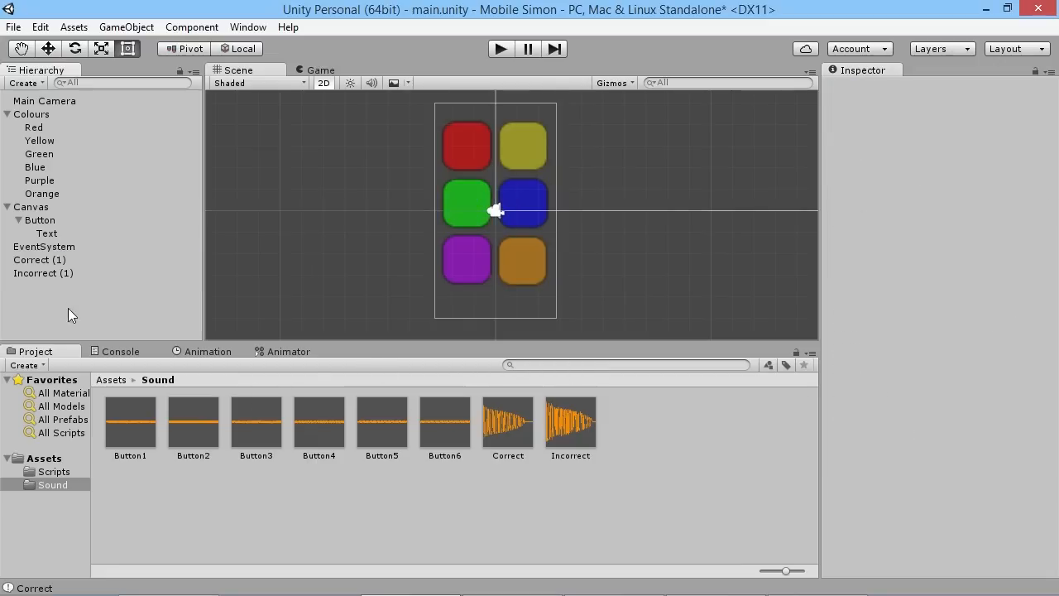
{"action": "left_click", "coordinate": [44, 273]}
{"action": "left_click", "coordinate": [48, 259], "text": "ctrl"}
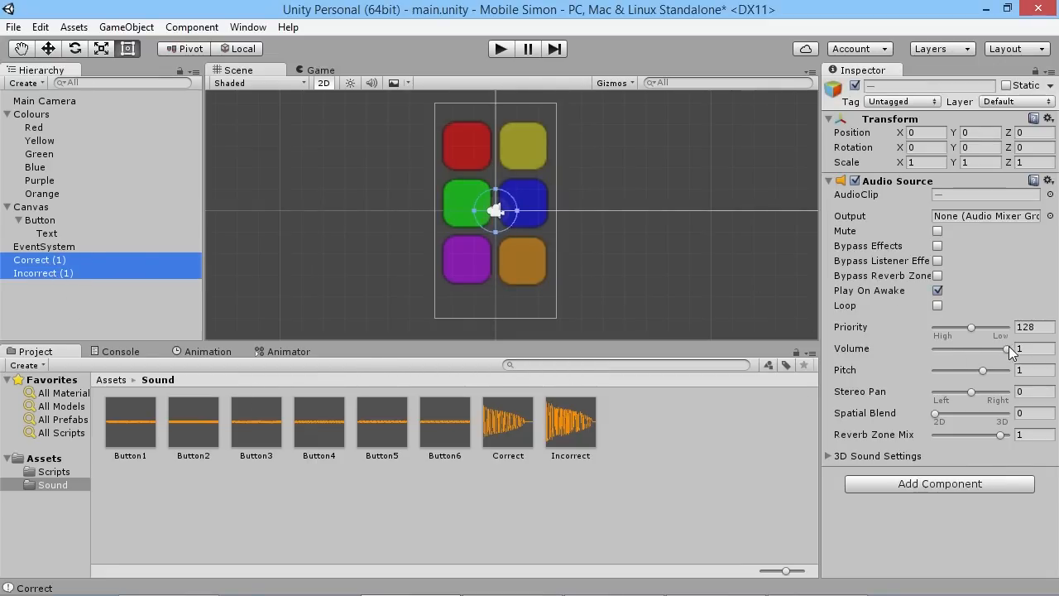
Lower both sound objects' Audio Source volume to 0.2.
{"action": "left_click_drag", "start_coordinate": [1007, 349], "coordinate": [953, 350]}
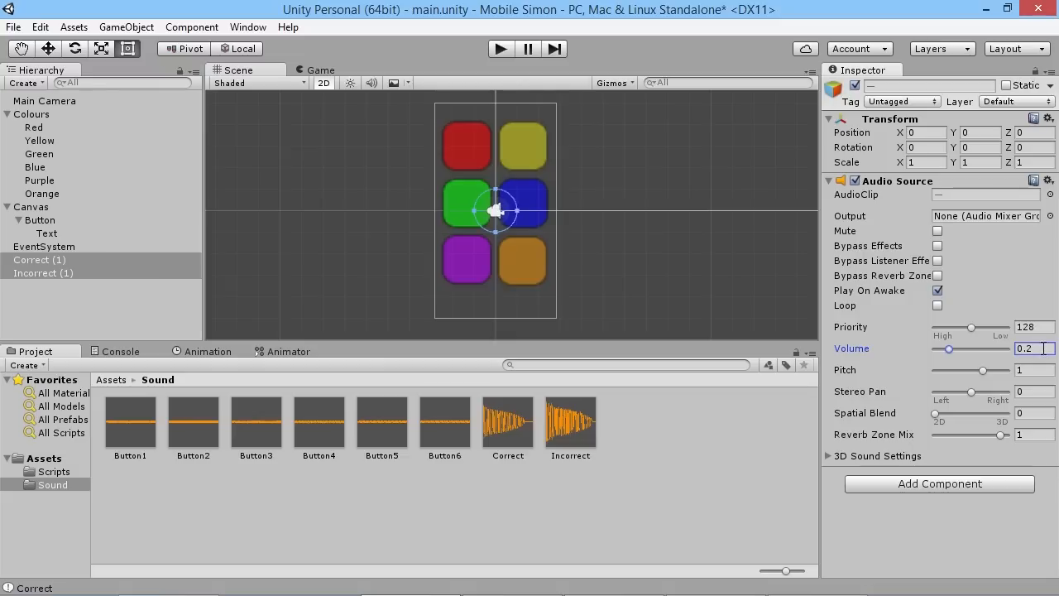
{"action": "mouse_move", "coordinate": [852, 348]}
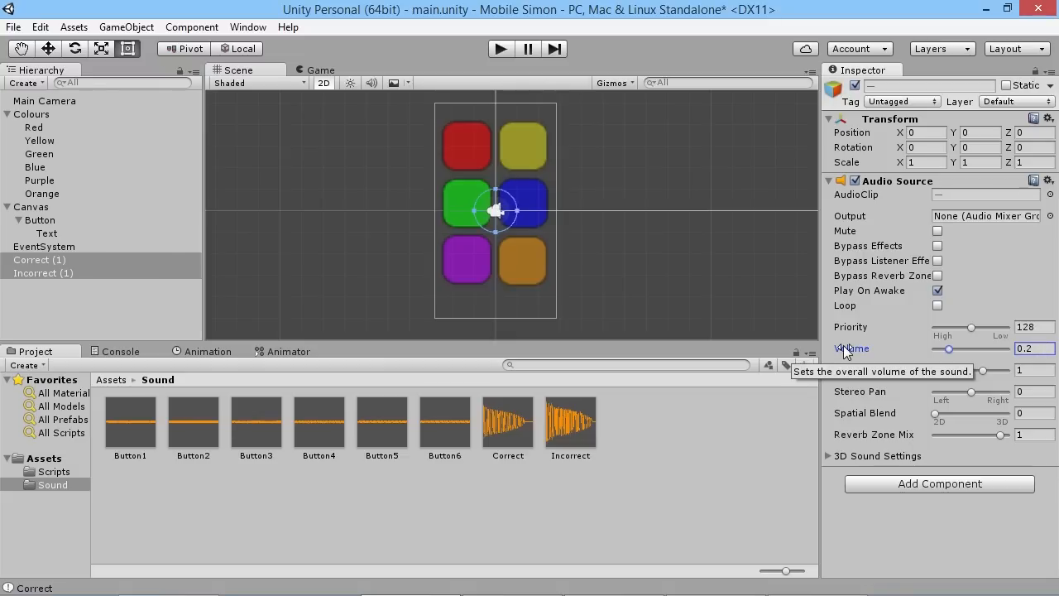
{"action": "key", "text": "XF86AudioLowerVolume"}
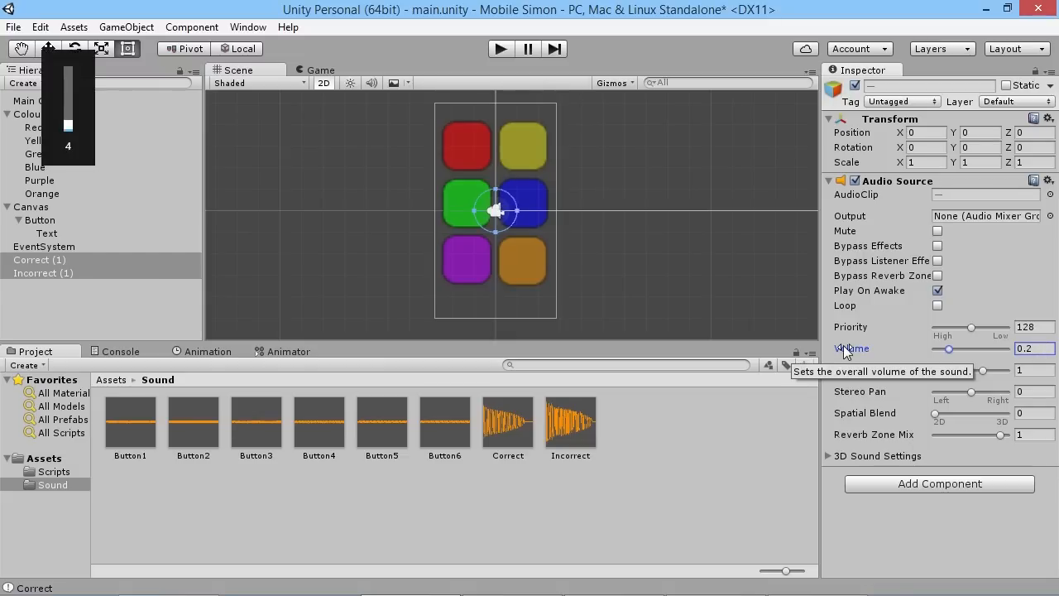
{"action": "key", "text": "XF86AudioRaiseVolume"}
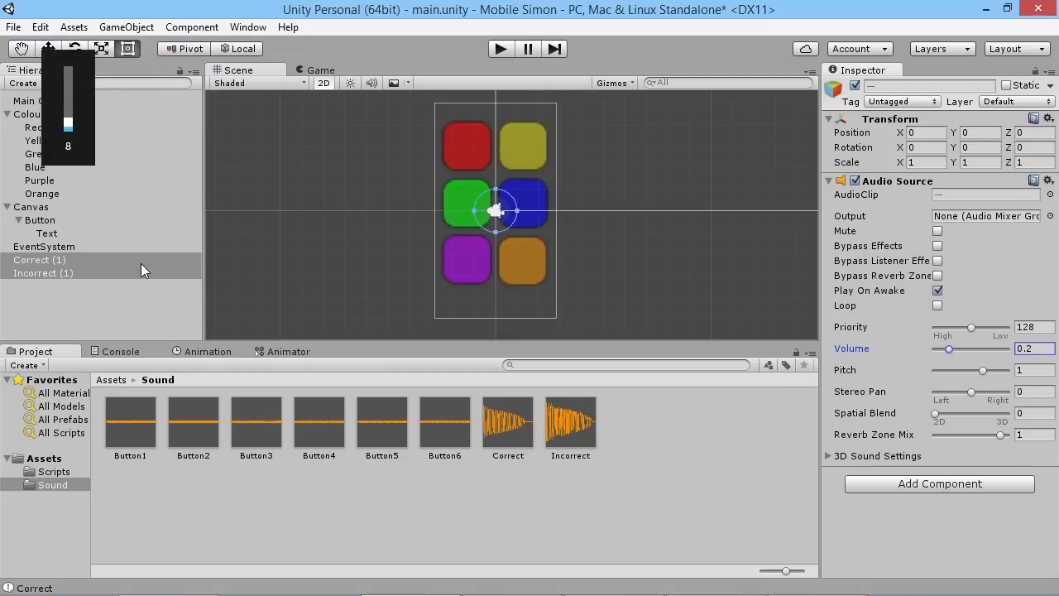
{"action": "key", "text": "XF86AudioLowerVolume"}
{"action": "left_click", "coordinate": [108, 297]}
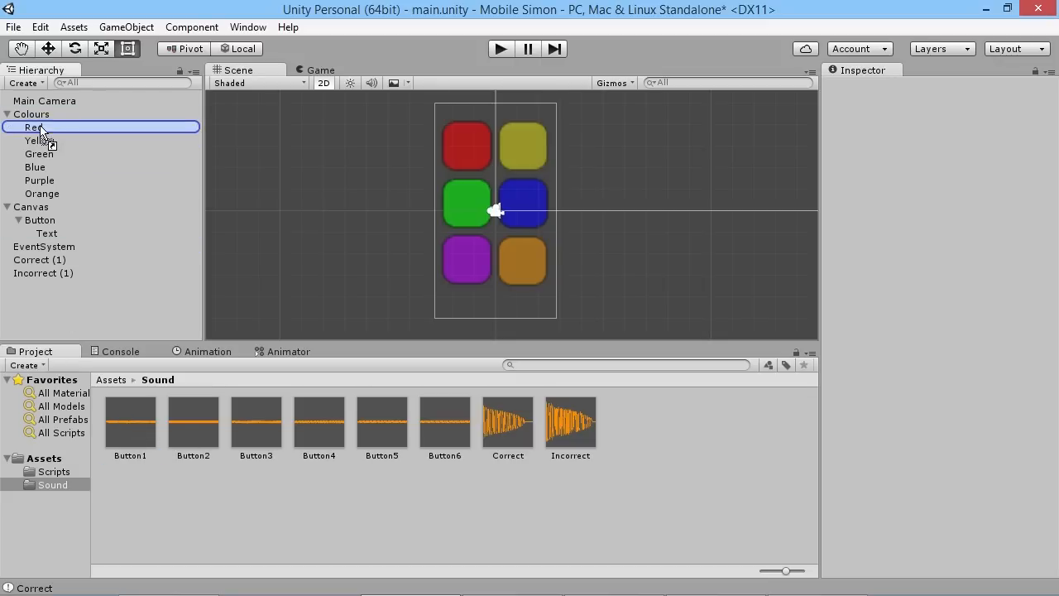
Attach Button1–Button6 clips to Red, Yellow, Green, Blue, Purple and Orange respectively.
{"action": "left_click_drag", "start_coordinate": [123, 422], "coordinate": [99, 127]}
{"action": "left_click_drag", "start_coordinate": [193, 427], "coordinate": [66, 141]}
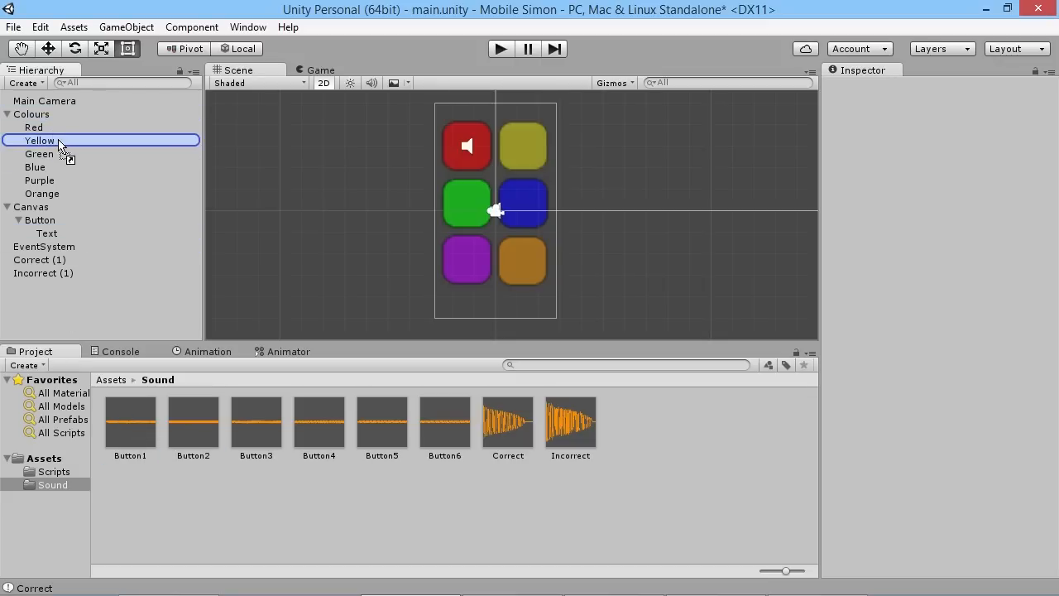
{"action": "left_click_drag", "start_coordinate": [255, 426], "coordinate": [43, 157]}
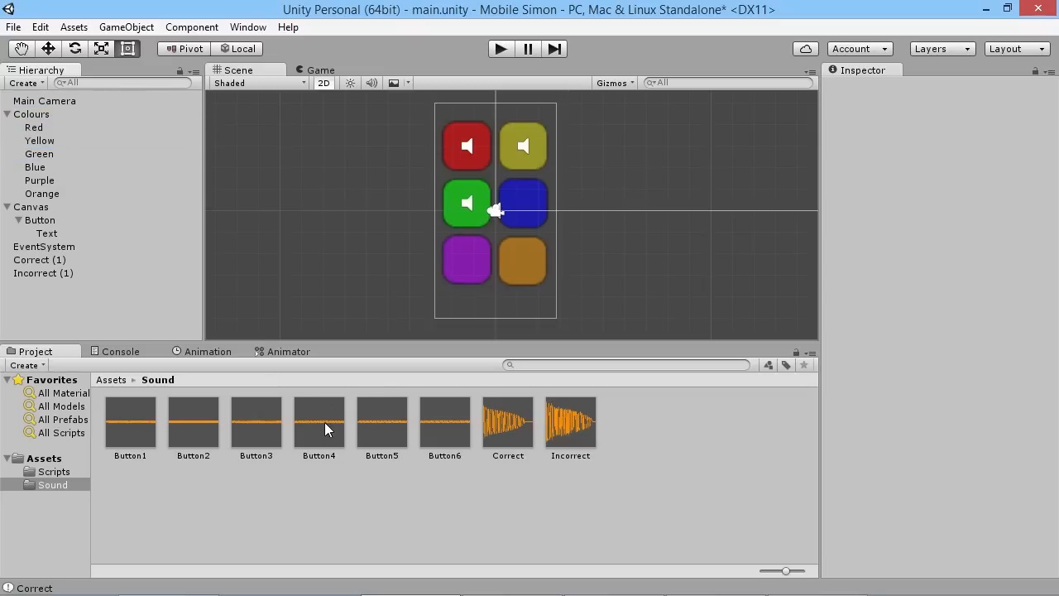
{"action": "left_click_drag", "start_coordinate": [319, 426], "coordinate": [49, 168]}
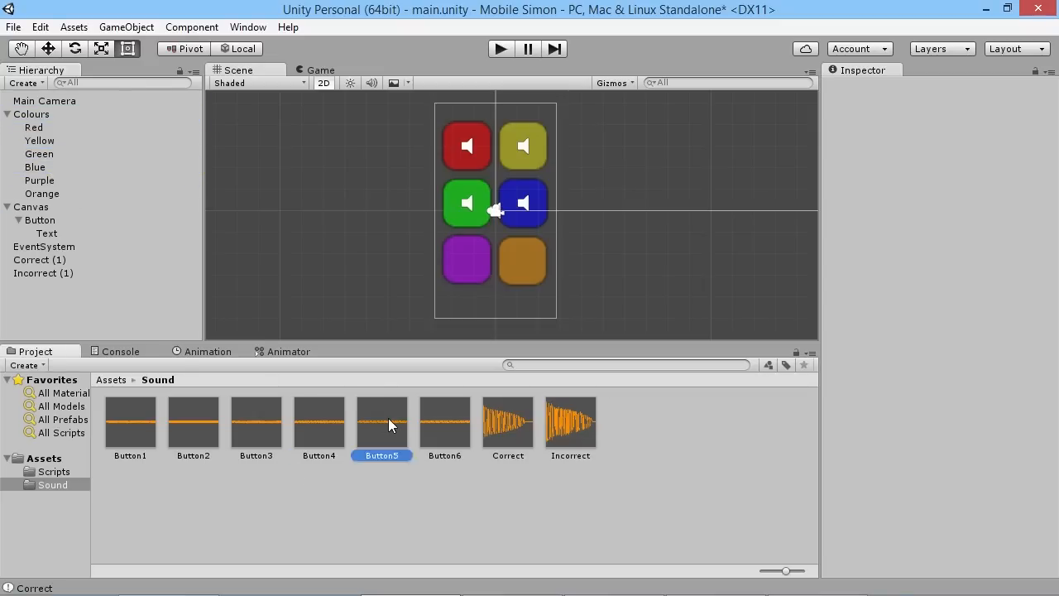
{"action": "left_click_drag", "start_coordinate": [382, 426], "coordinate": [43, 181]}
{"action": "left_click_drag", "start_coordinate": [444, 426], "coordinate": [43, 194]}
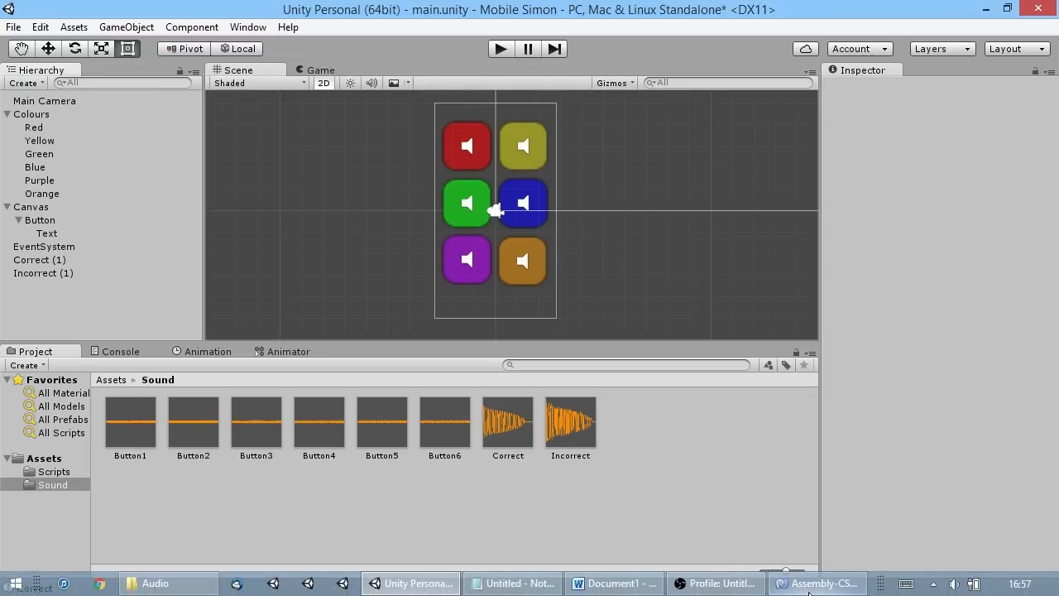
Switch to GameManager.cs in MonoDevelop and move the editor to the right side.
{"action": "left_click", "coordinate": [778, 586]}
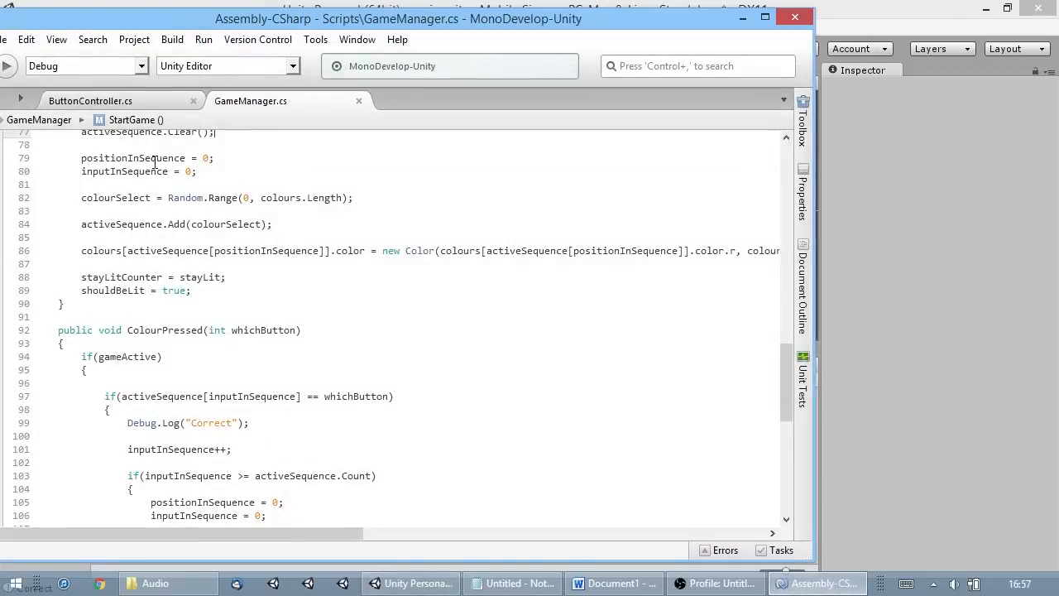
{"action": "scroll", "coordinate": [492, 354], "scroll_direction": "up", "scroll_amount": 10}
{"action": "scroll", "coordinate": [492, 354], "scroll_direction": "up", "scroll_amount": 5}
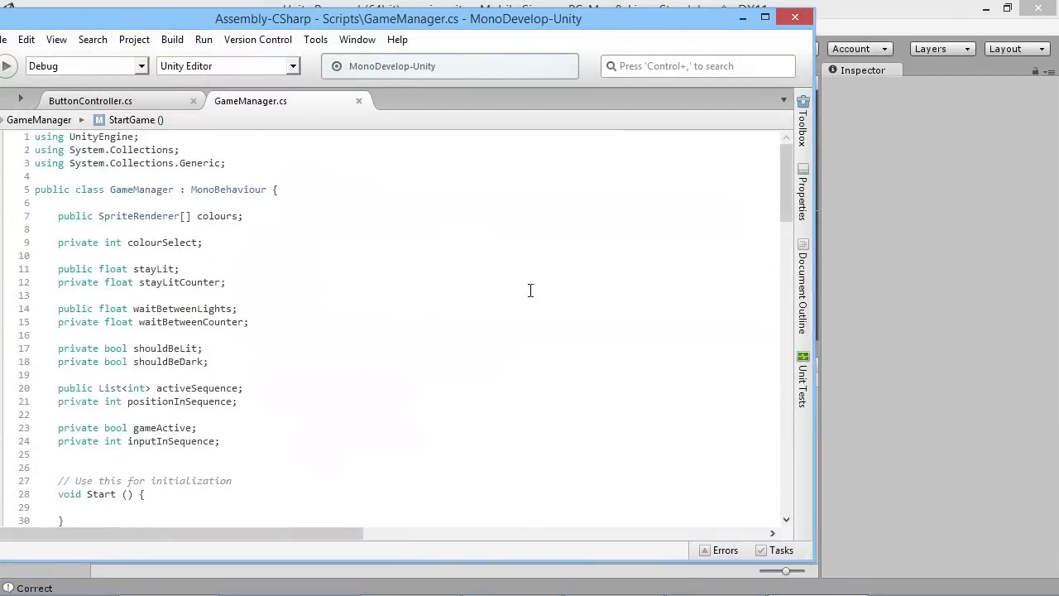
{"action": "left_click_drag", "start_coordinate": [360, 21], "coordinate": [729, 13]}
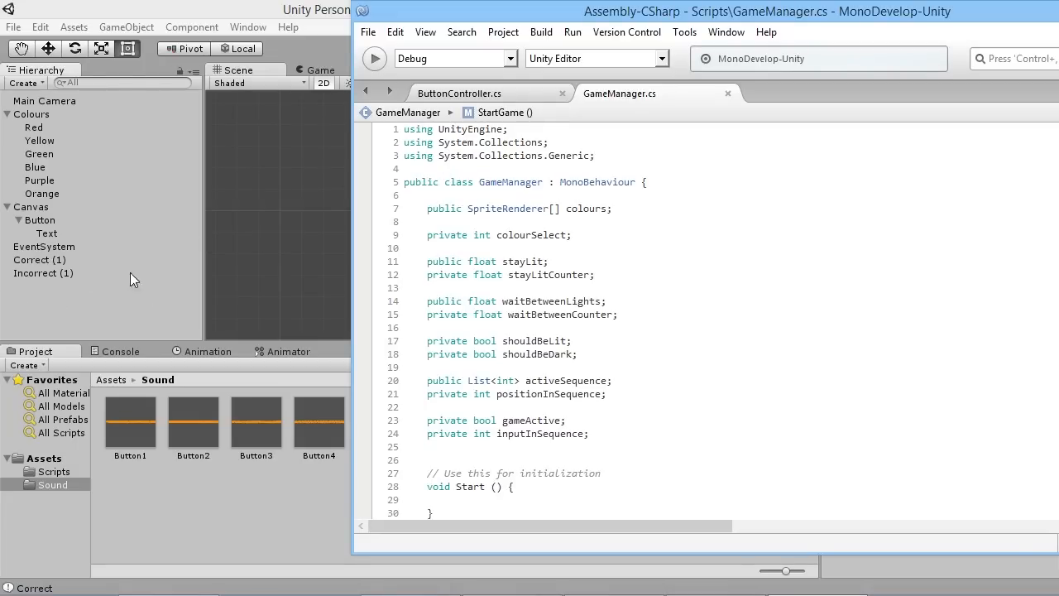
{"action": "scroll", "coordinate": [654, 248], "scroll_direction": "down", "scroll_amount": 4}
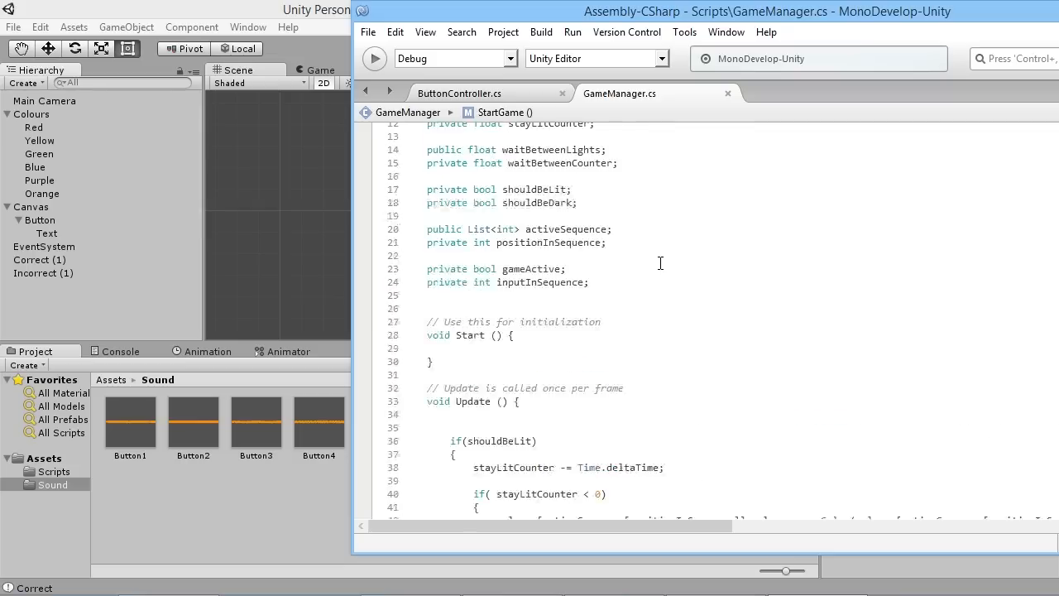
Declare 'public AudioSource correct;' below the existing fields.
{"action": "left_click", "coordinate": [627, 295]}
{"action": "key", "text": "Return"}
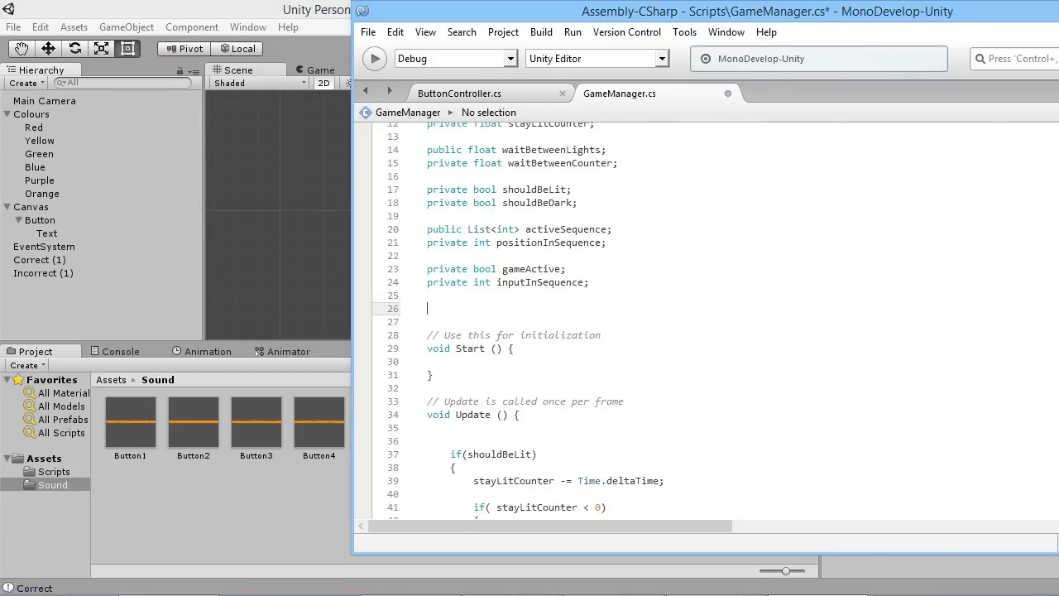
{"action": "type", "text": "public"}
{"action": "type", "text": "Sound"}
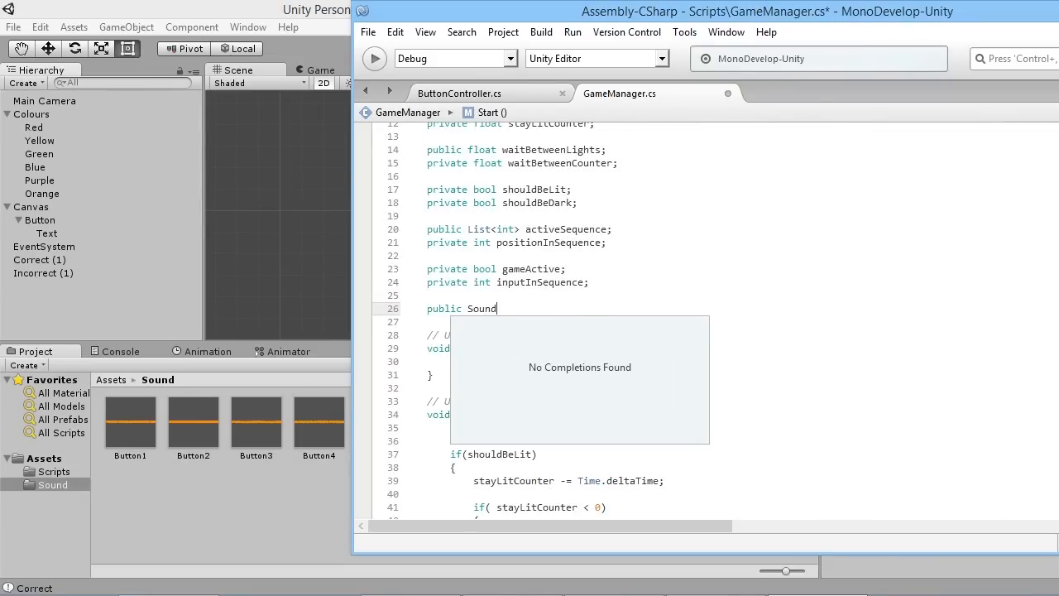
{"action": "key", "text": "BackSpace"}
{"action": "key", "text": "BackSpace"}
{"action": "key", "text": "BackSpace"}
{"action": "key", "text": "BackSpace"}
{"action": "key", "text": "BackSpace"}
{"action": "type", "text": "Audios"}
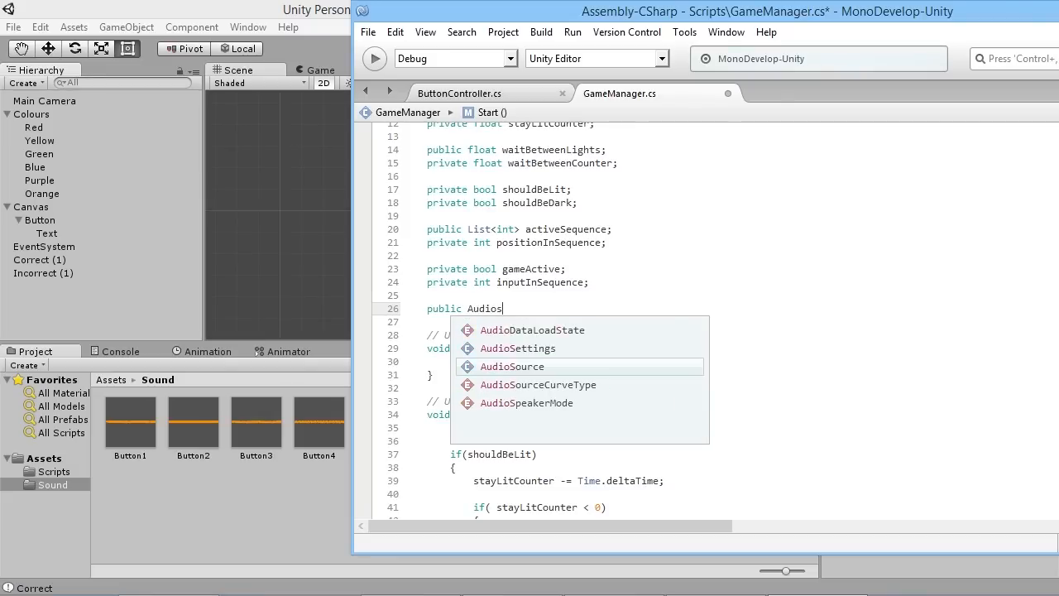
{"action": "key", "text": "Tab"}
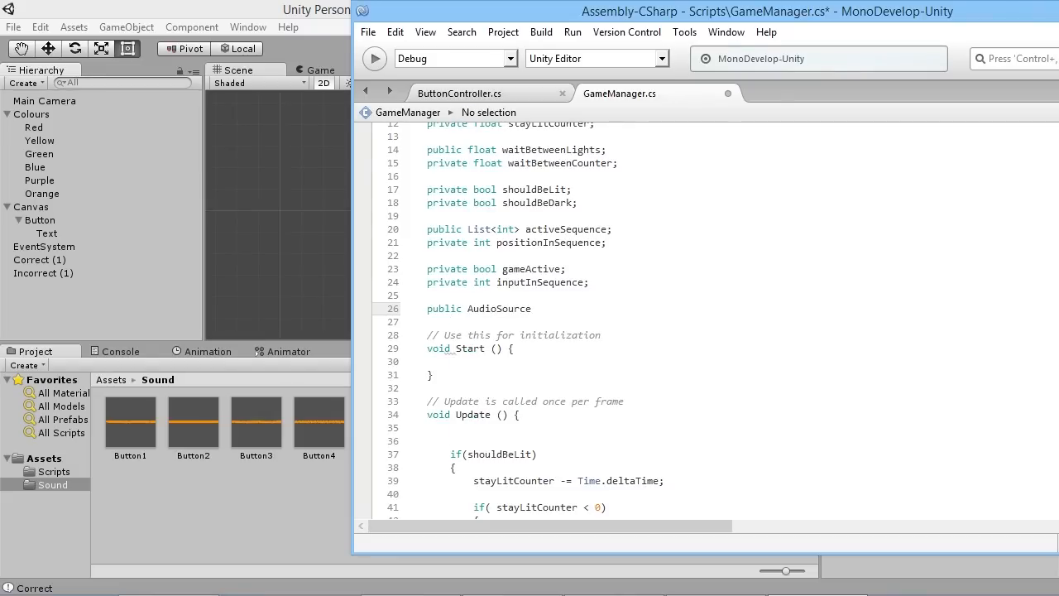
{"action": "type", "text": "correct;"}
{"action": "key", "text": "Return"}
{"action": "type", "text": "pu"}
Declare 'public AudioSource incorrect;' on the following line.
{"action": "key", "text": "Tab"}
{"action": "type", "text": "A"}
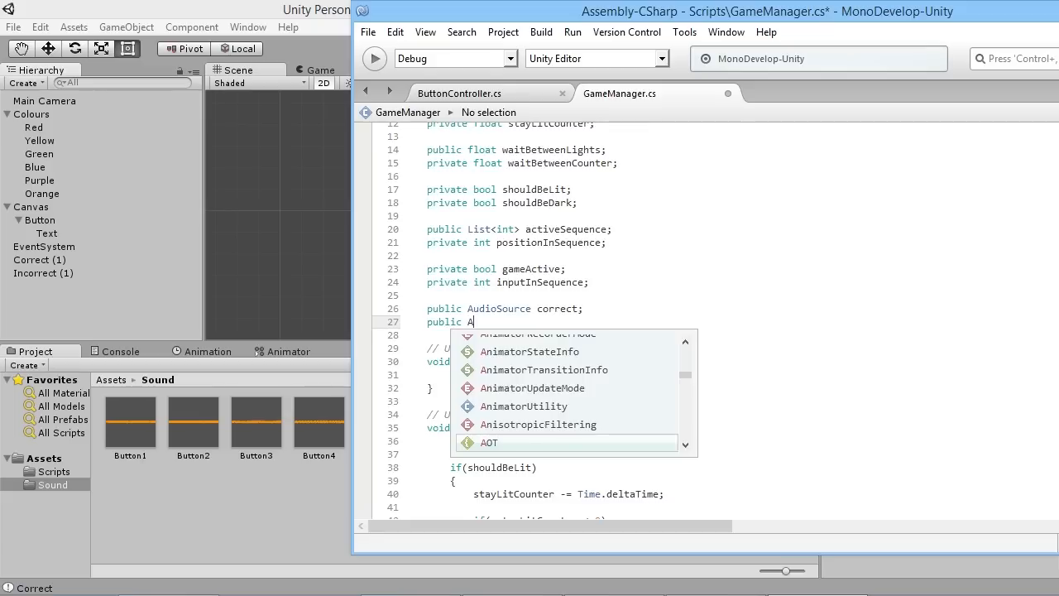
{"action": "type", "text": "udios"}
{"action": "key", "text": "Tab"}
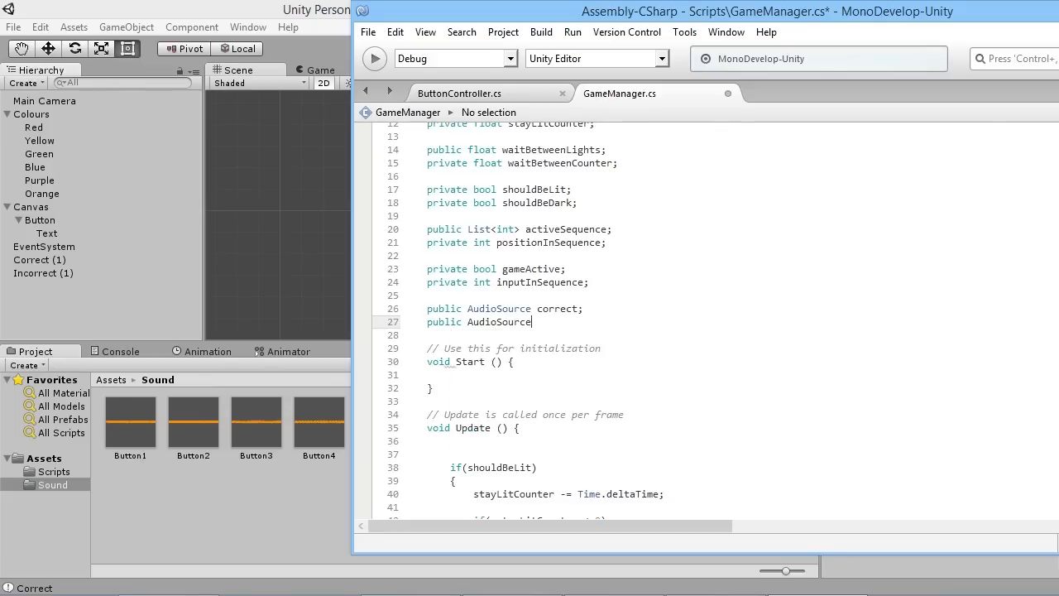
{"action": "type", "text": " incorrect"}
{"action": "type", "text": ";"}
{"action": "key", "text": "Return"}
{"action": "key", "text": "Return"}
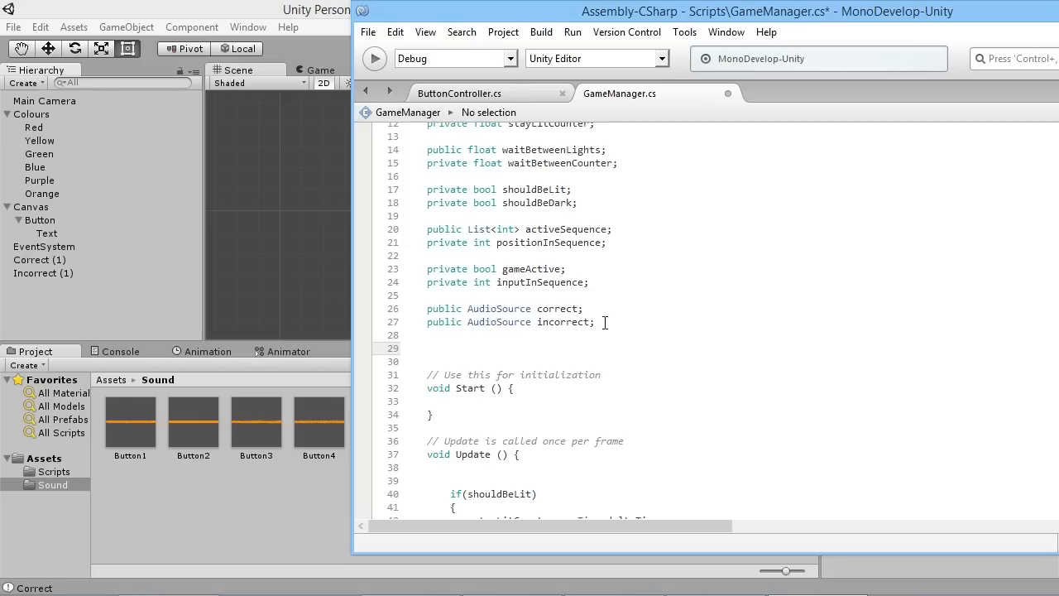
{"action": "scroll", "coordinate": [629, 315], "scroll_direction": "down", "scroll_amount": 12}
{"action": "scroll", "coordinate": [653, 314], "scroll_direction": "down", "scroll_amount": 10}
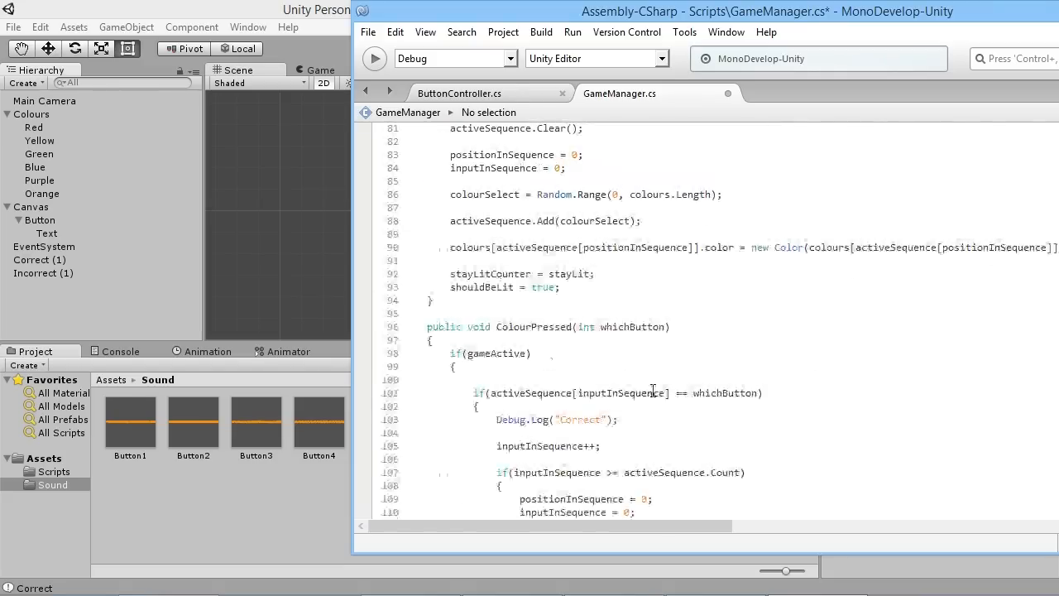
{"action": "scroll", "coordinate": [670, 306], "scroll_direction": "down", "scroll_amount": 8}
{"action": "scroll", "coordinate": [687, 302], "scroll_direction": "down", "scroll_amount": 4}
{"action": "scroll", "coordinate": [693, 299], "scroll_direction": "up", "scroll_amount": 8}
{"action": "scroll", "coordinate": [693, 300], "scroll_direction": "up", "scroll_amount": 7}
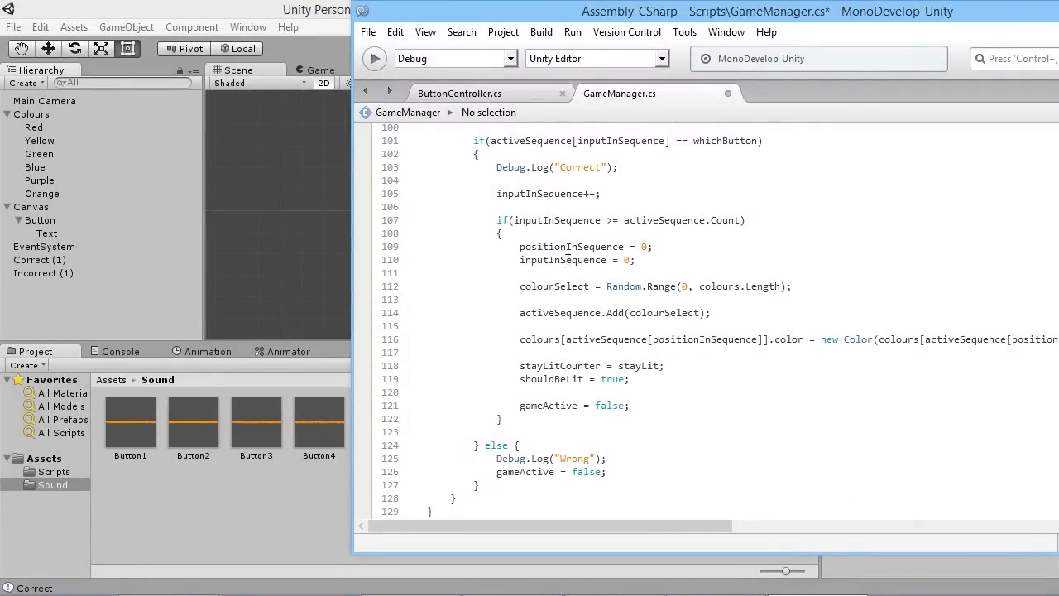
Add 'correct.Play();' after the Debug.Log("Correct") line in ColourPressed.
{"action": "left_click", "coordinate": [624, 170]}
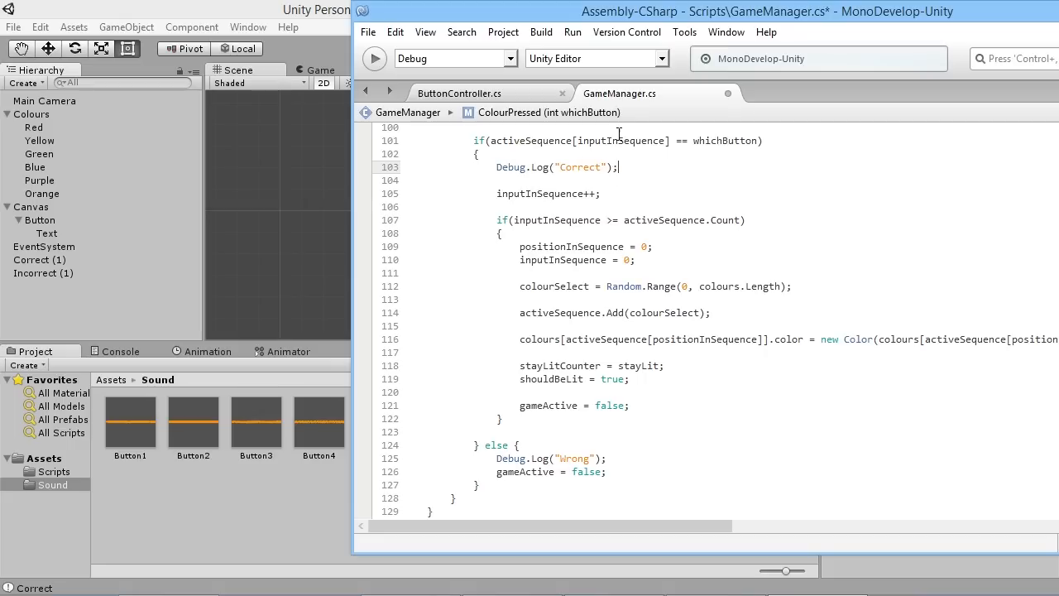
{"action": "key", "text": "Return"}
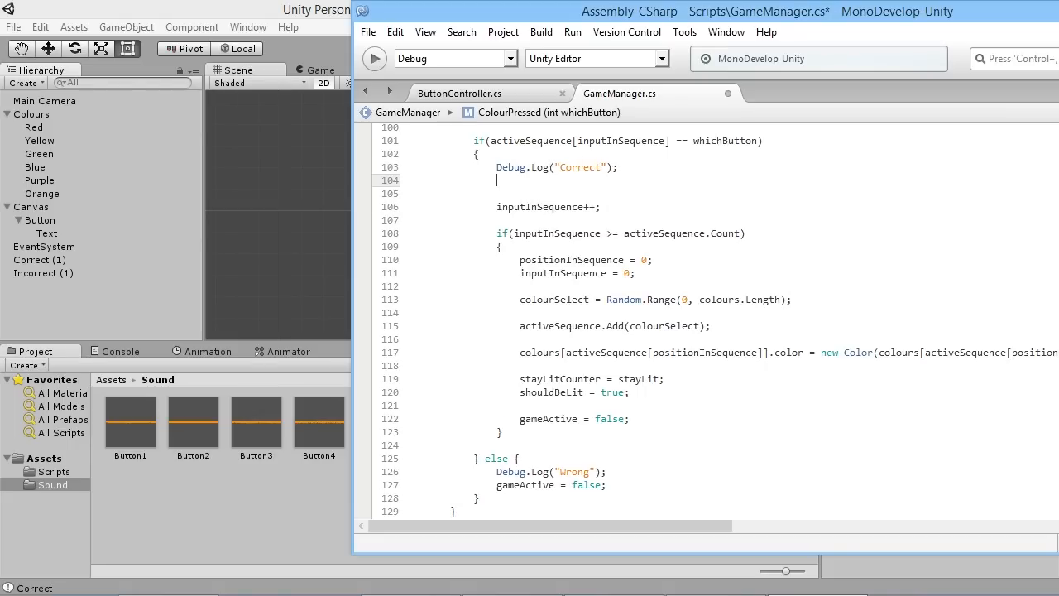
{"action": "type", "text": "correct"}
{"action": "type", "text": "."}
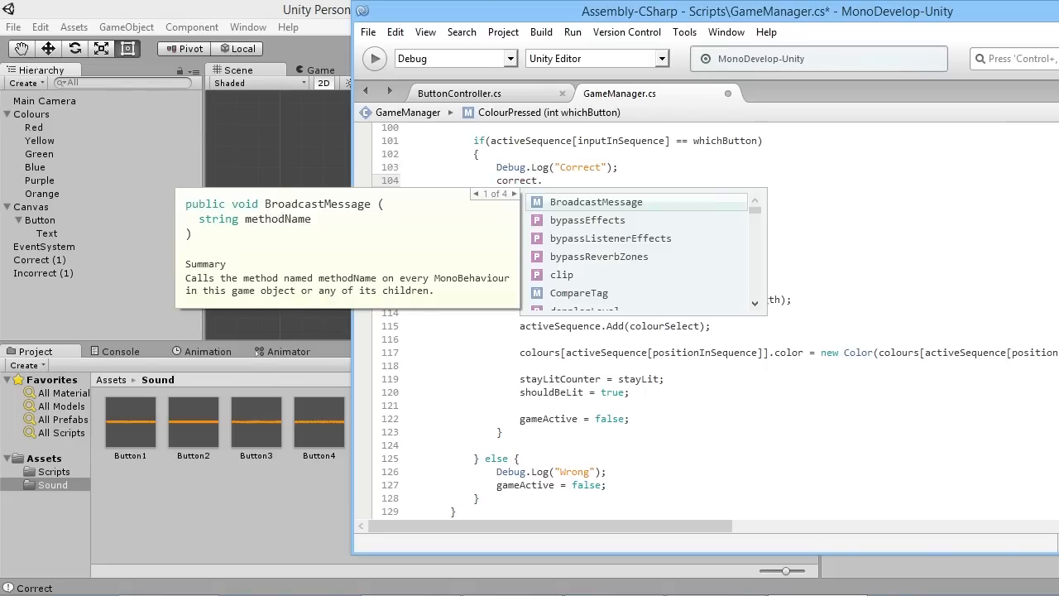
{"action": "type", "text": "pla"}
{"action": "key", "text": "Tab"}
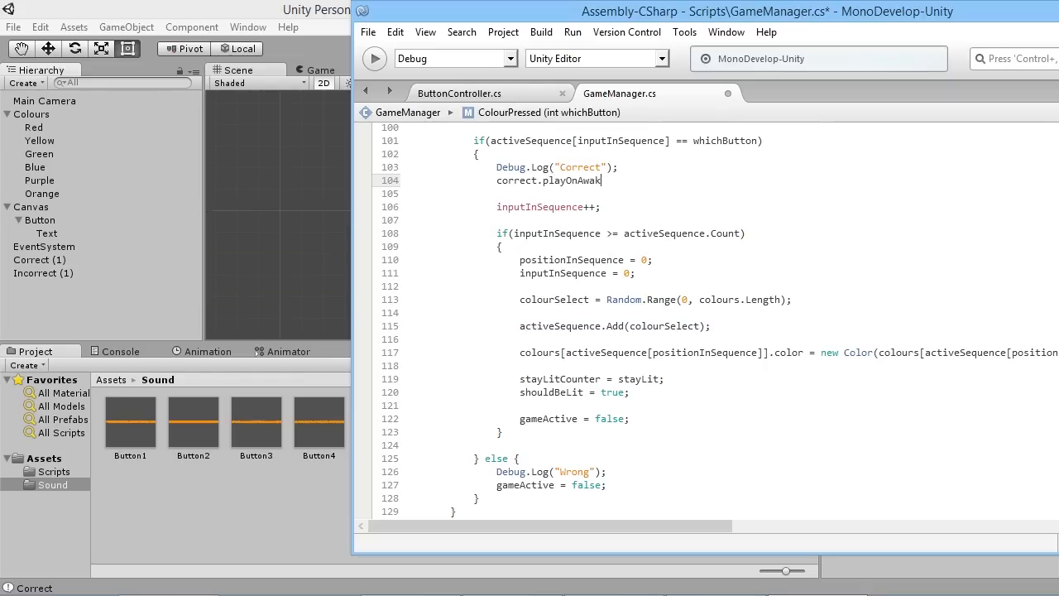
{"action": "key", "text": "BackSpace"}
{"action": "key", "text": "BackSpace"}
{"action": "key", "text": "BackSpace"}
{"action": "key", "text": "BackSpace"}
{"action": "key", "text": "BackSpace"}
{"action": "key", "text": "BackSpace"}
{"action": "key", "text": "BackSpace"}
{"action": "key", "text": "BackSpace"}
{"action": "key", "text": "BackSpace"}
{"action": "type", "text": "pl"}
{"action": "key", "text": "Down"}
{"action": "key", "text": "Up"}
{"action": "key", "text": "Tab"}
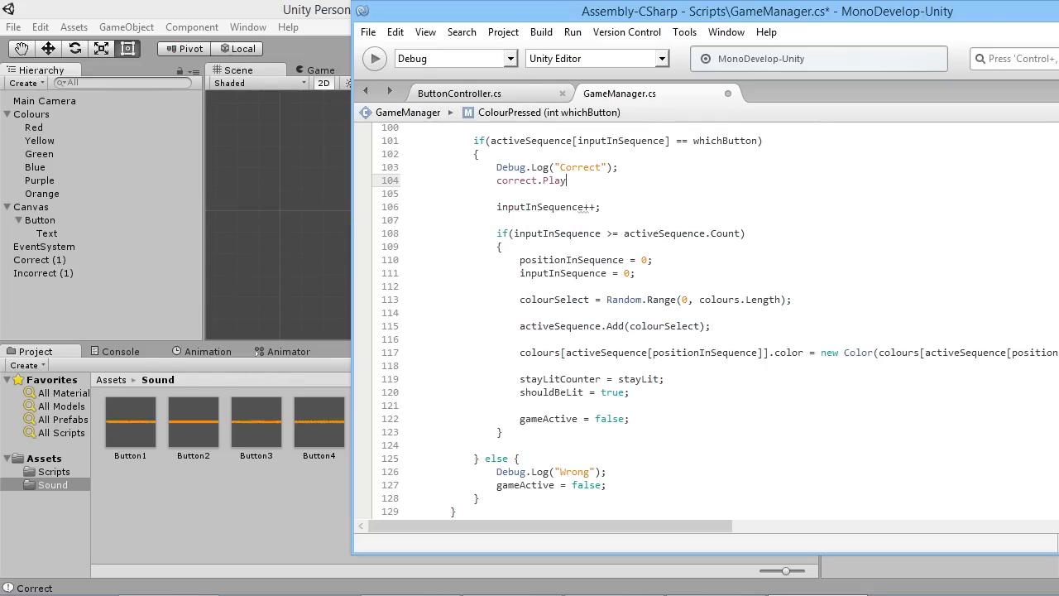
{"action": "type", "text": "()"}
{"action": "type", "text": ";"}
{"action": "scroll", "coordinate": [712, 278], "scroll_direction": "down", "scroll_amount": 3}
Add 'incorrect.Play();' after Debug.Log("Wrong"), save the script and return to Unity.
{"action": "left_click", "coordinate": [616, 372]}
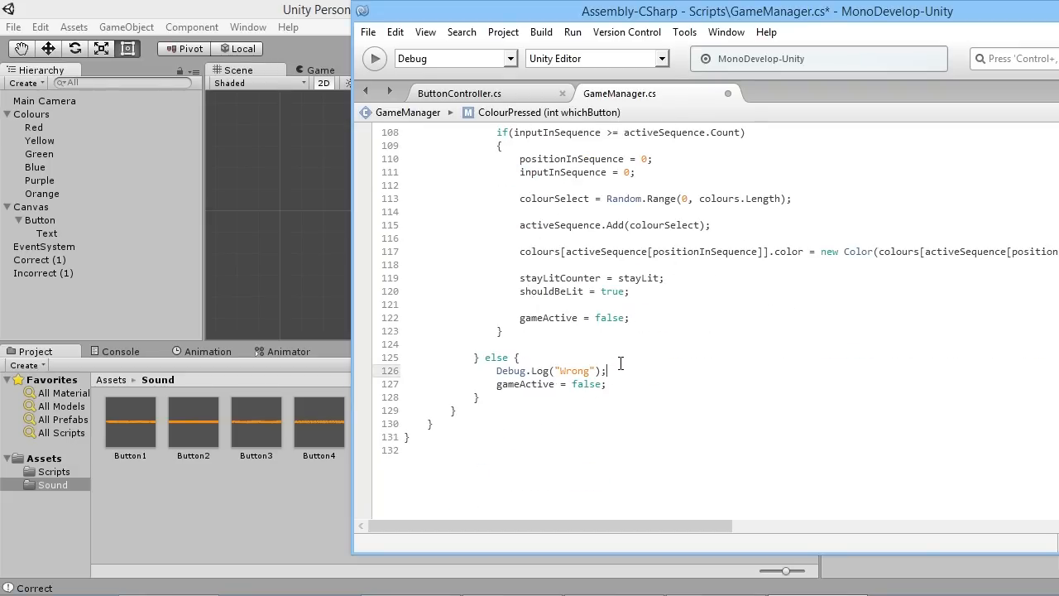
{"action": "key", "text": "Return"}
{"action": "type", "text": "incor"}
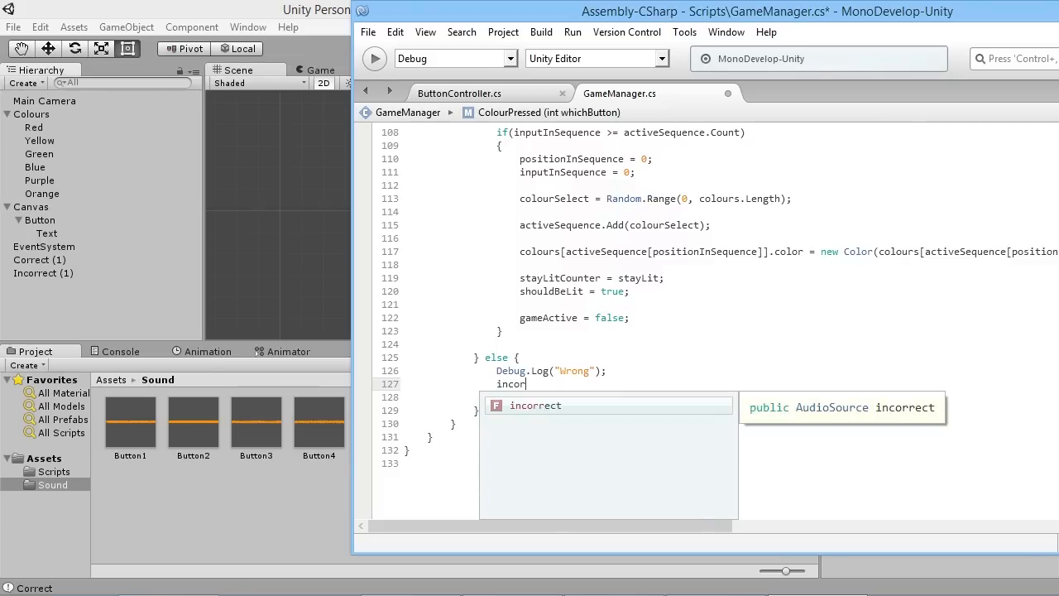
{"action": "type", "text": "rect"}
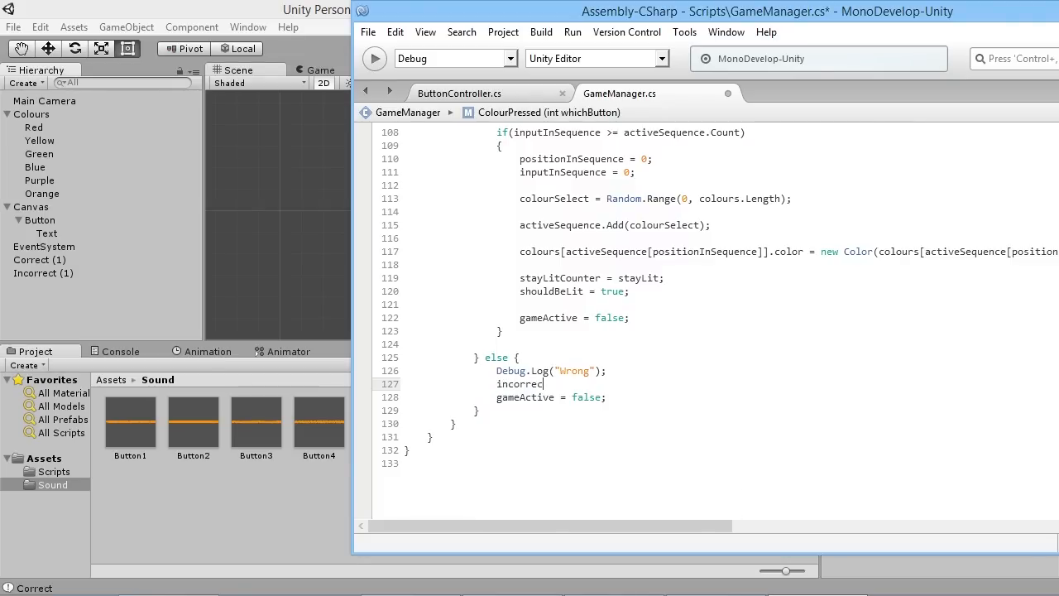
{"action": "type", "text": ".Play"}
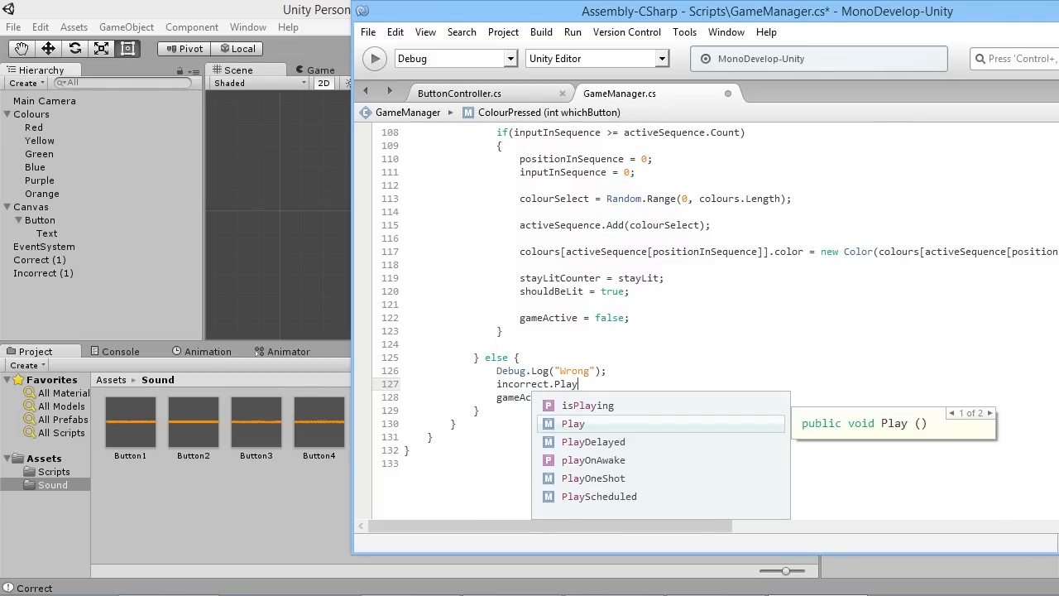
{"action": "type", "text": "();"}
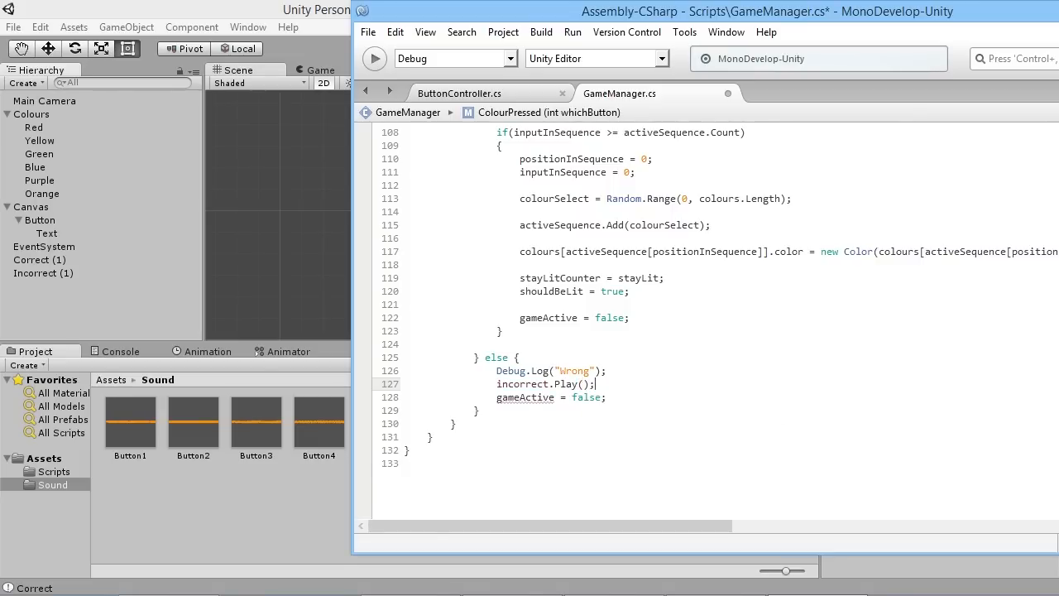
{"action": "key", "text": "ctrl+s"}
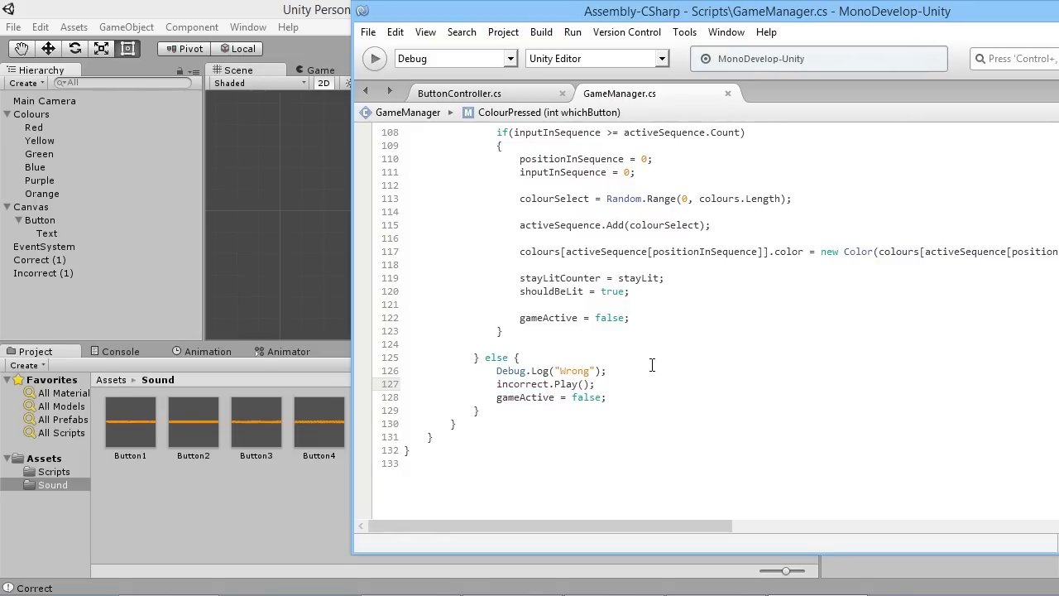
{"action": "scroll", "coordinate": [652, 365], "scroll_direction": "down", "scroll_amount": 3}
{"action": "scroll", "coordinate": [652, 365], "scroll_direction": "up", "scroll_amount": 4}
{"action": "scroll", "coordinate": [652, 365], "scroll_direction": "up", "scroll_amount": 4}
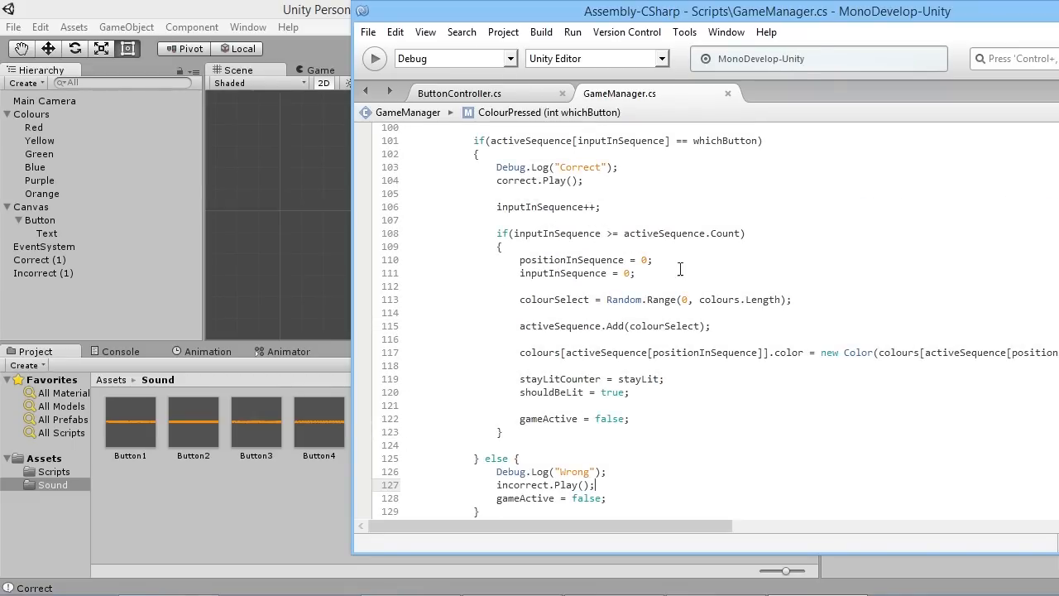
{"action": "left_click", "coordinate": [90, 312]}
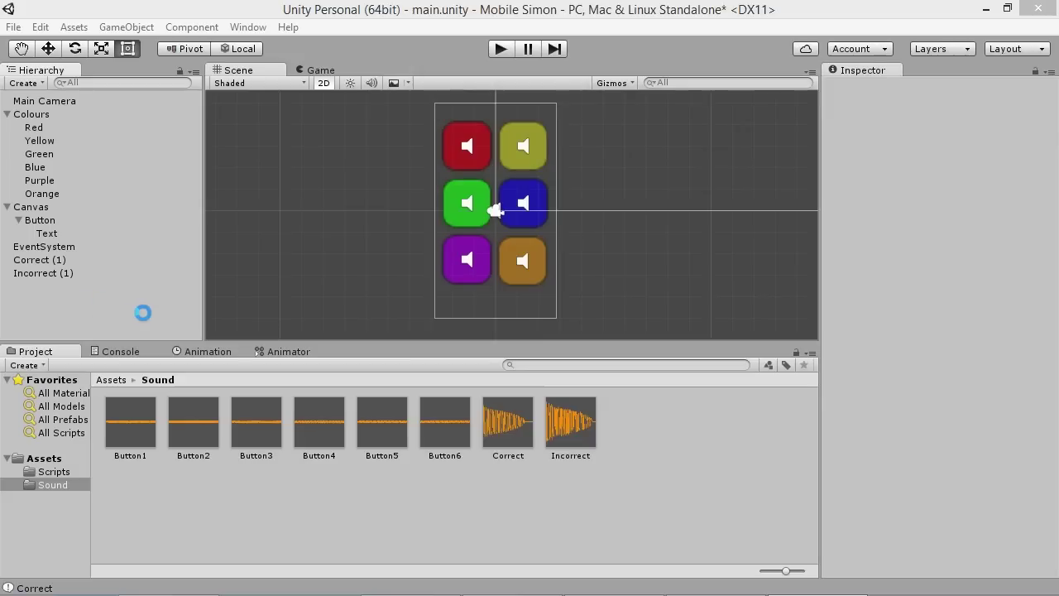
Turn off Play On Awake and Loop for the Correct (1) and Incorrect (1) sounds.
{"action": "left_click", "coordinate": [49, 273]}
{"action": "left_click", "coordinate": [43, 260], "text": "shift"}
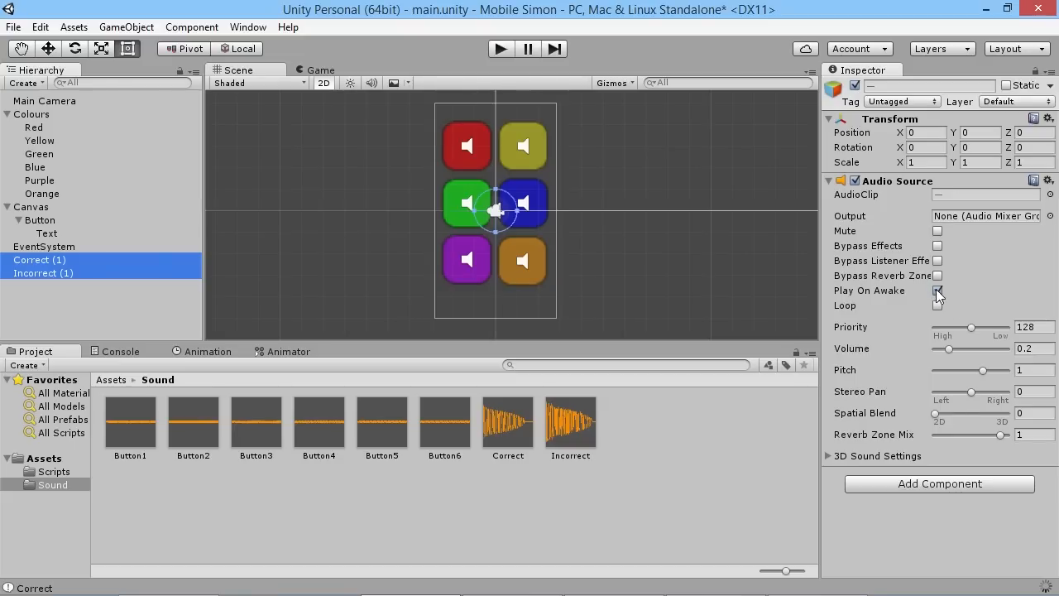
{"action": "left_click", "coordinate": [937, 306]}
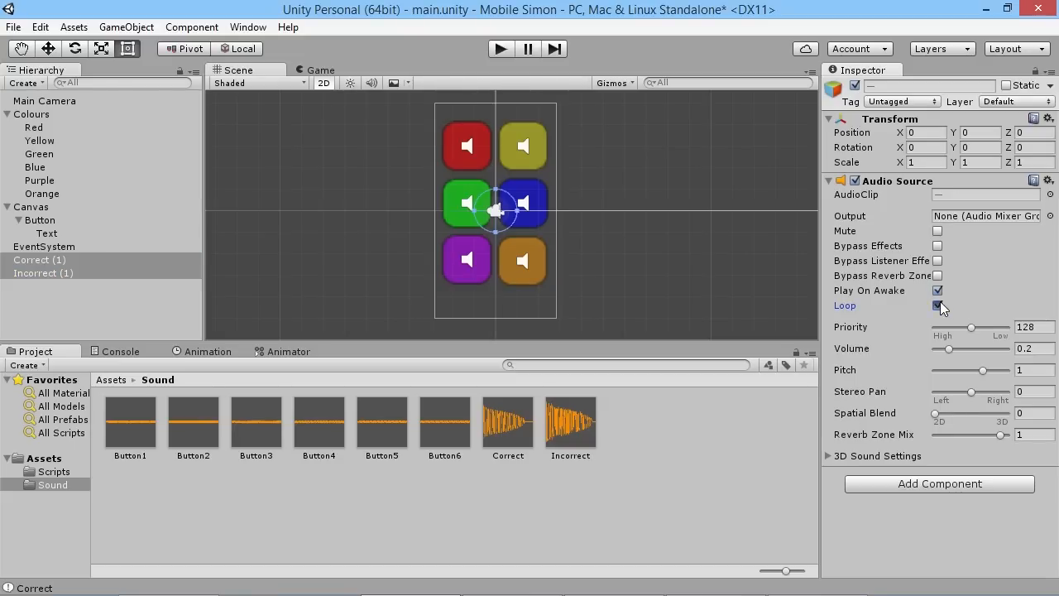
{"action": "left_click", "coordinate": [937, 305]}
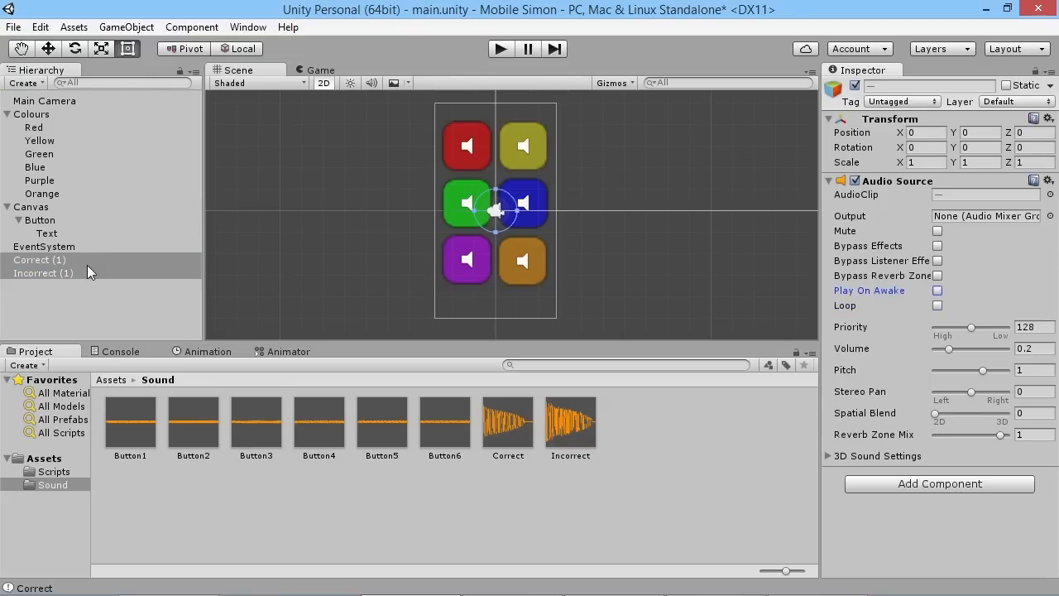
Select all six colour objects from Red to Orange for review.
{"action": "left_click", "coordinate": [42, 193]}
{"action": "left_click", "coordinate": [34, 128], "text": "shift"}
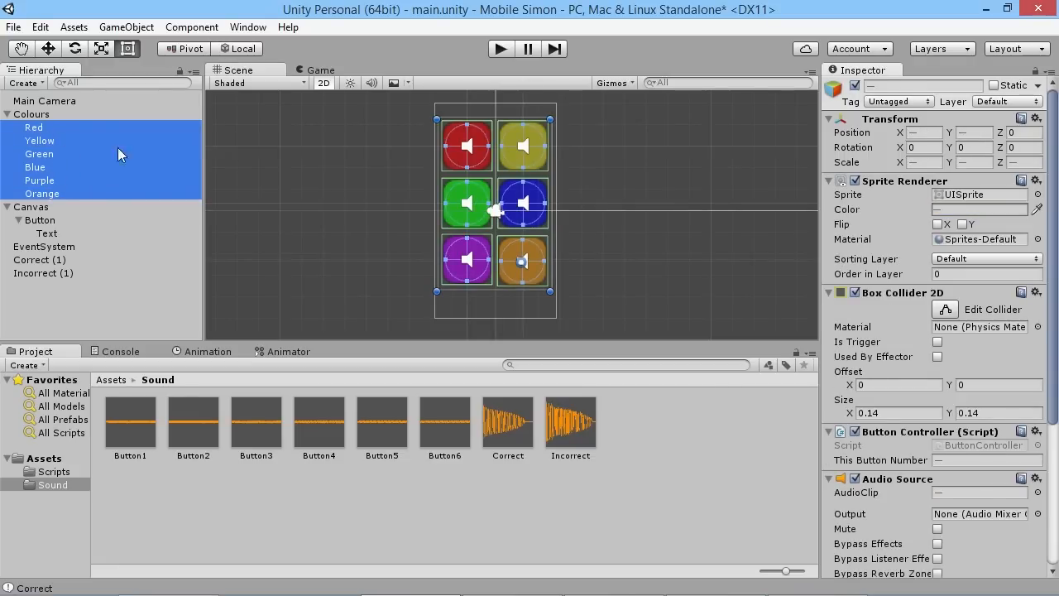
{"action": "scroll", "coordinate": [907, 359], "scroll_direction": "down", "scroll_amount": 3}
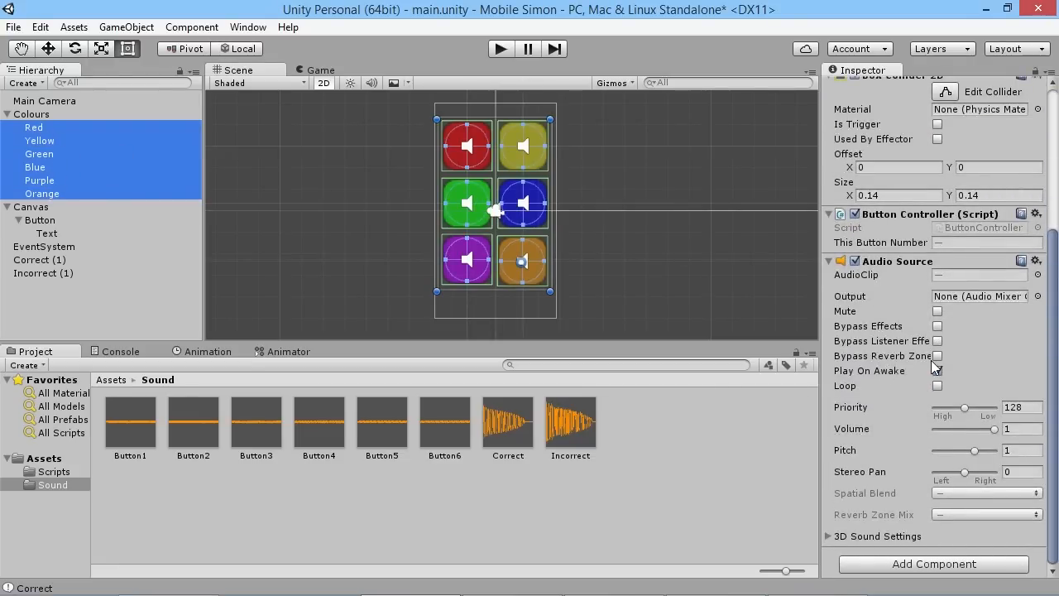
Uncheck Play On Awake and toggle Loop on the six colour buttons' Audio Sources, then deselect all.
{"action": "left_click", "coordinate": [937, 371]}
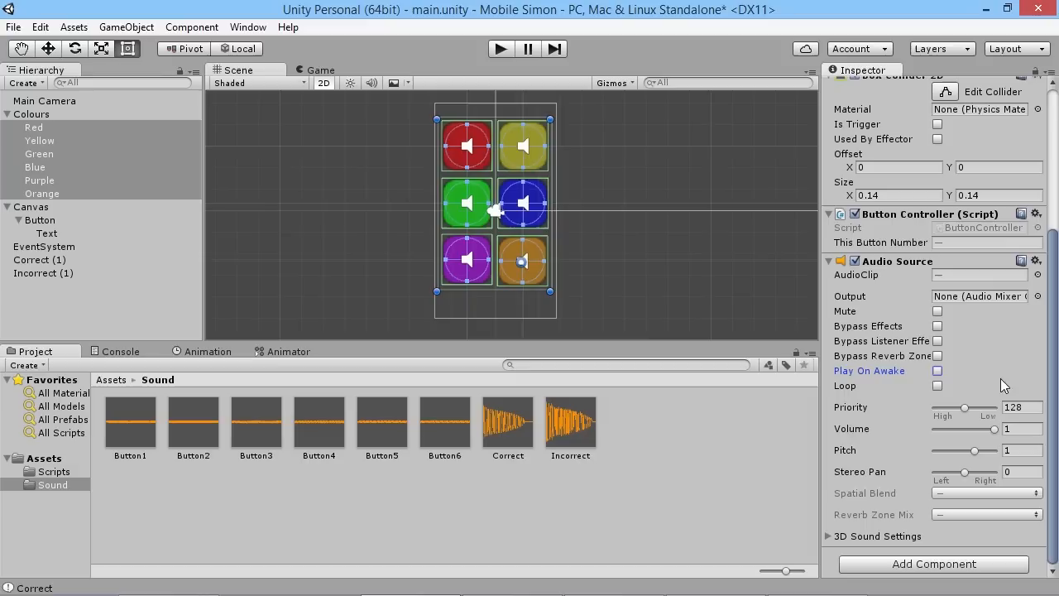
{"action": "left_click", "coordinate": [938, 386]}
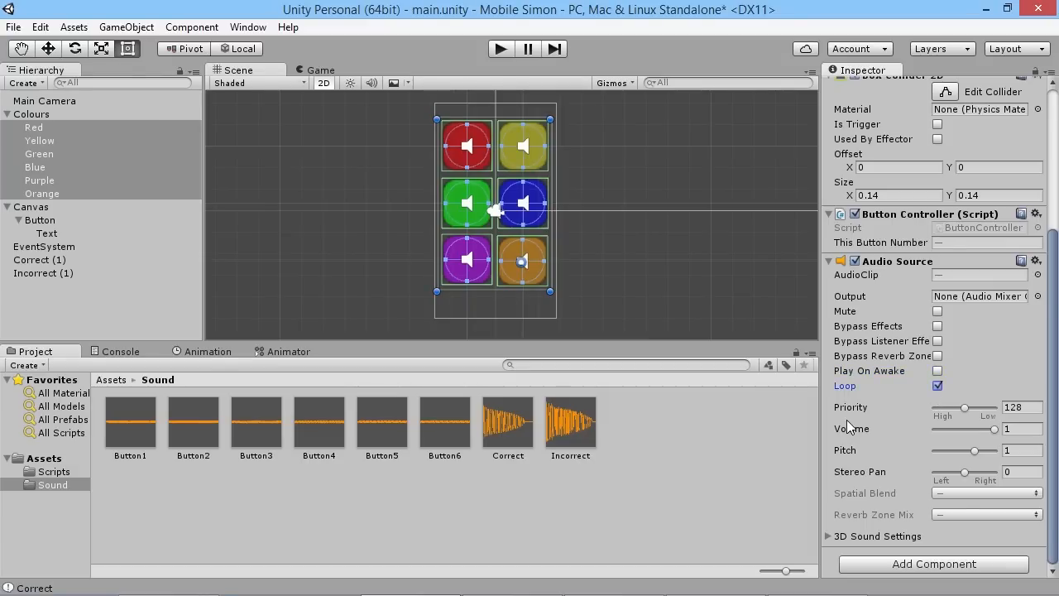
{"action": "left_click", "coordinate": [150, 319]}
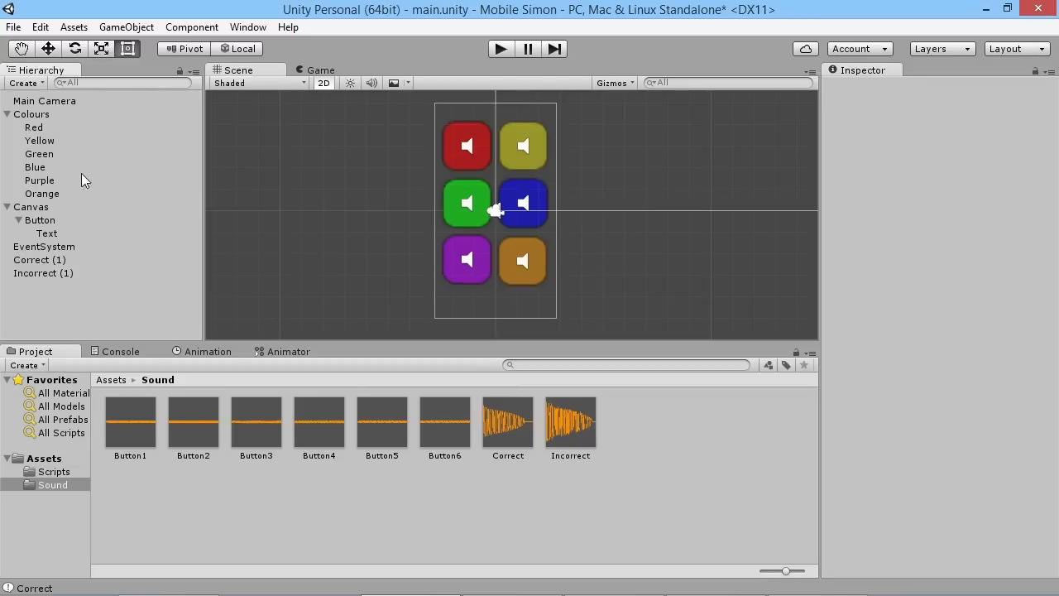
Play-test a new Simon game, hit the unassigned correct-sound error on GameManager, and stop Play.
{"action": "left_click", "coordinate": [501, 49]}
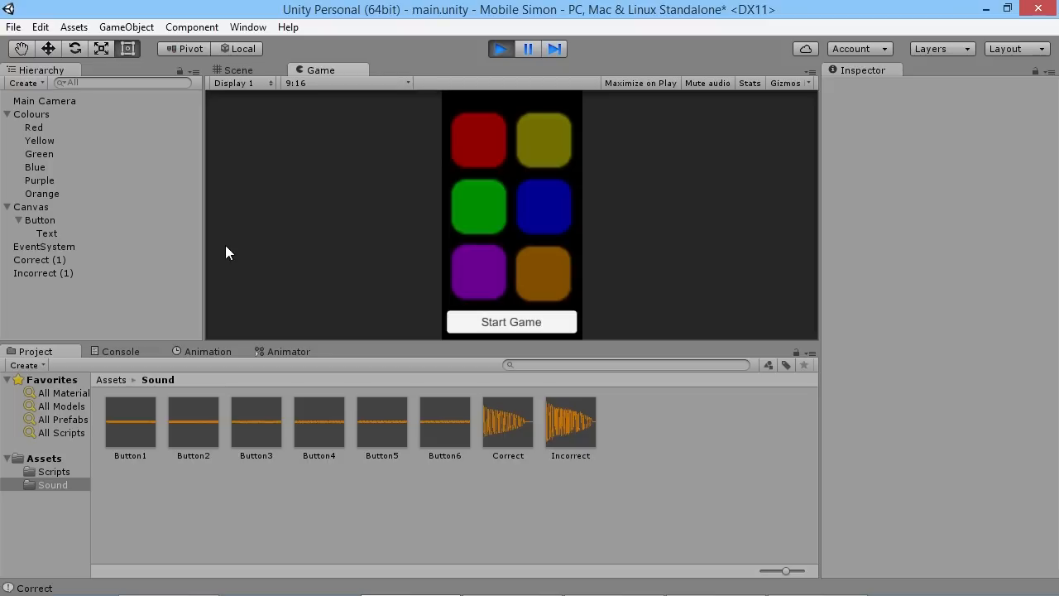
{"action": "left_click", "coordinate": [511, 322]}
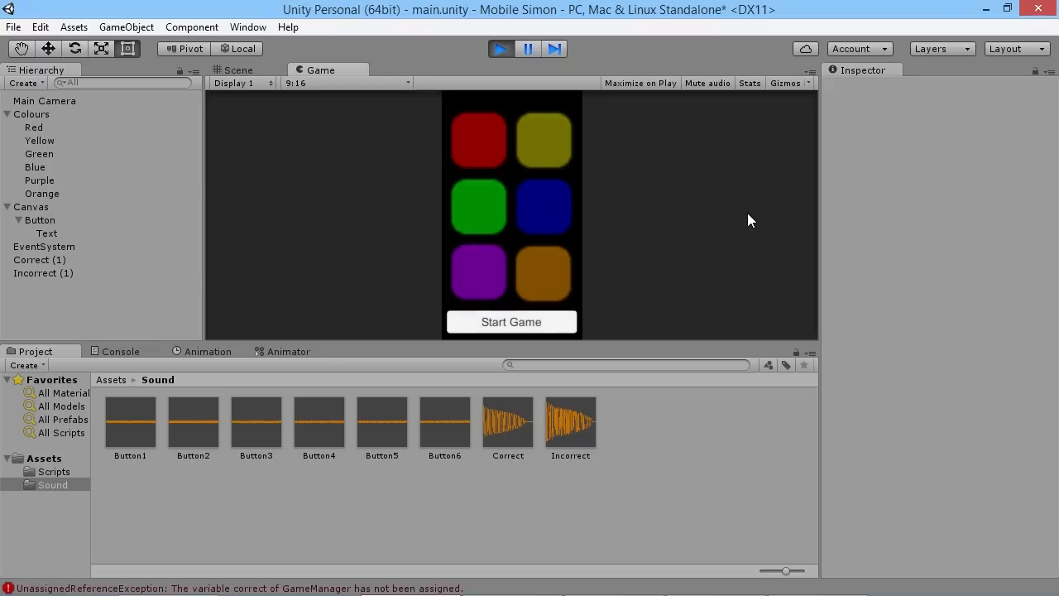
{"action": "left_click", "coordinate": [500, 48]}
Assign Correct (1) and Incorrect (1) to the Colours Game Manager's Correct and Incorrect slots and run the game.
{"action": "left_click", "coordinate": [238, 70]}
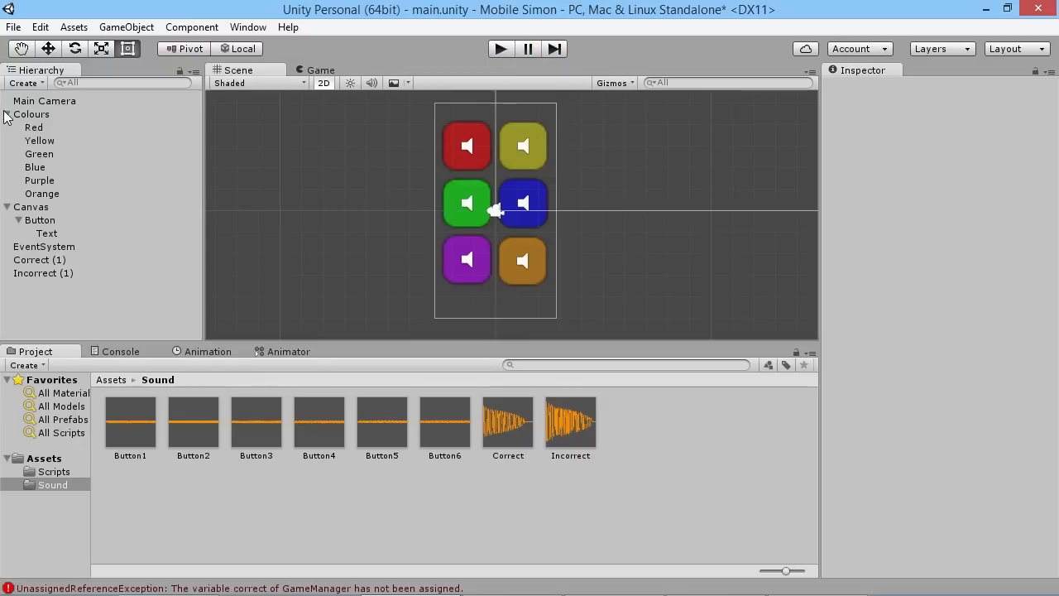
{"action": "left_click", "coordinate": [32, 114]}
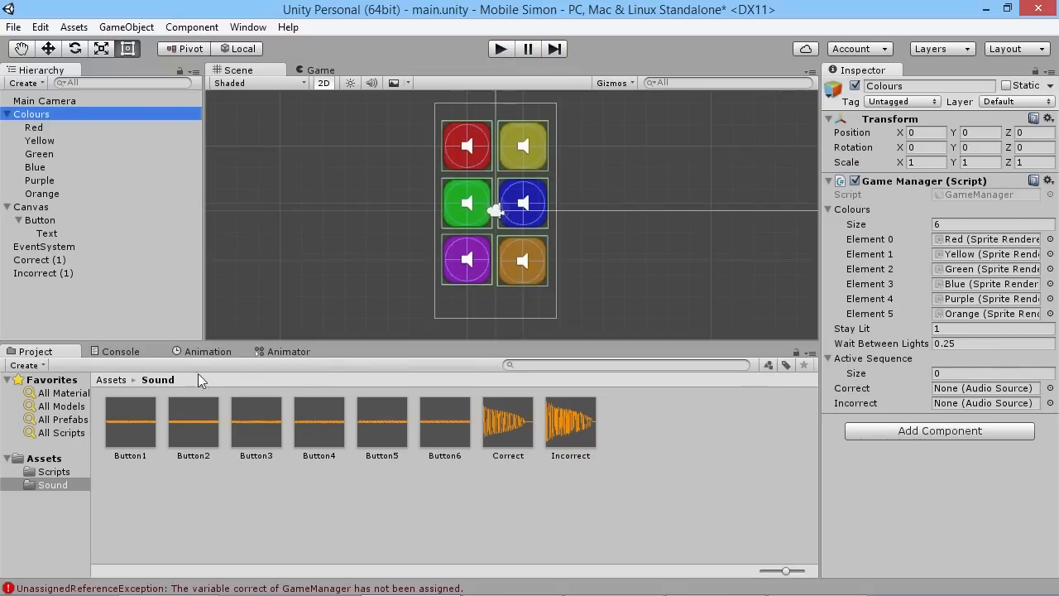
{"action": "left_click_drag", "start_coordinate": [39, 260], "coordinate": [984, 388]}
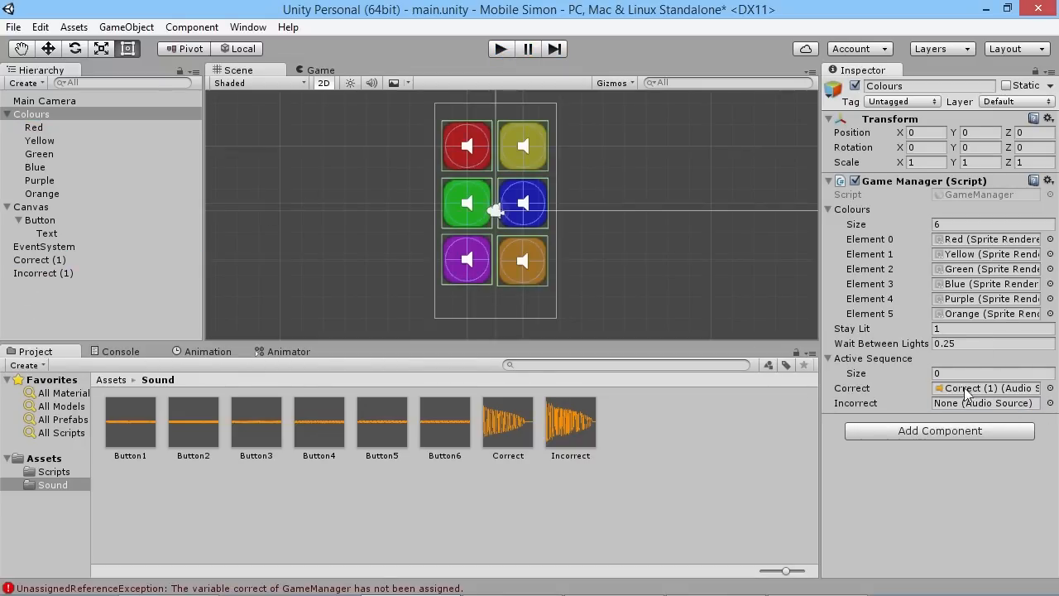
{"action": "left_click_drag", "start_coordinate": [43, 273], "coordinate": [985, 403]}
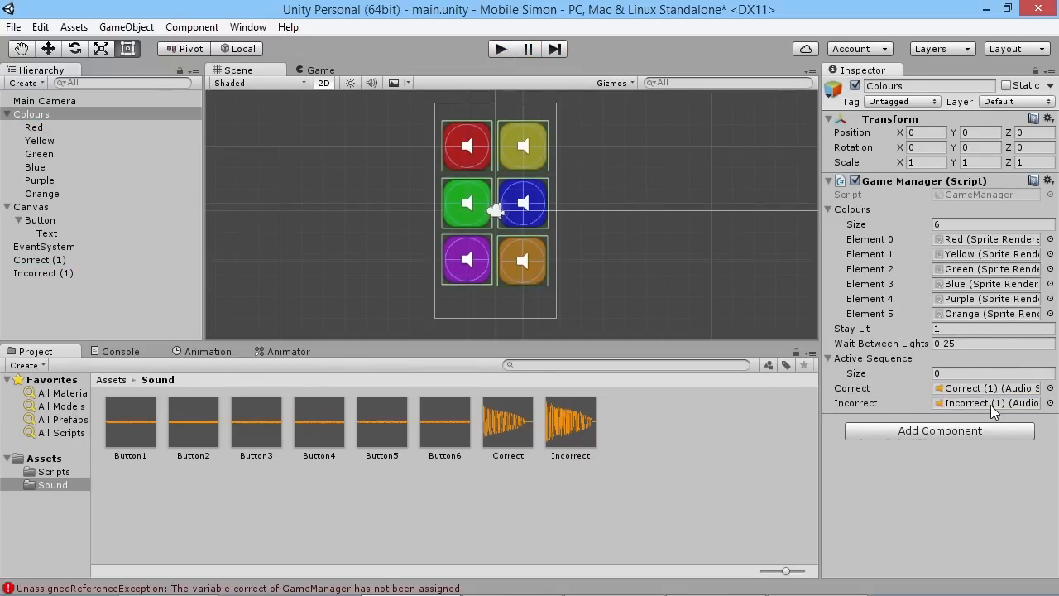
{"action": "left_click", "coordinate": [501, 49]}
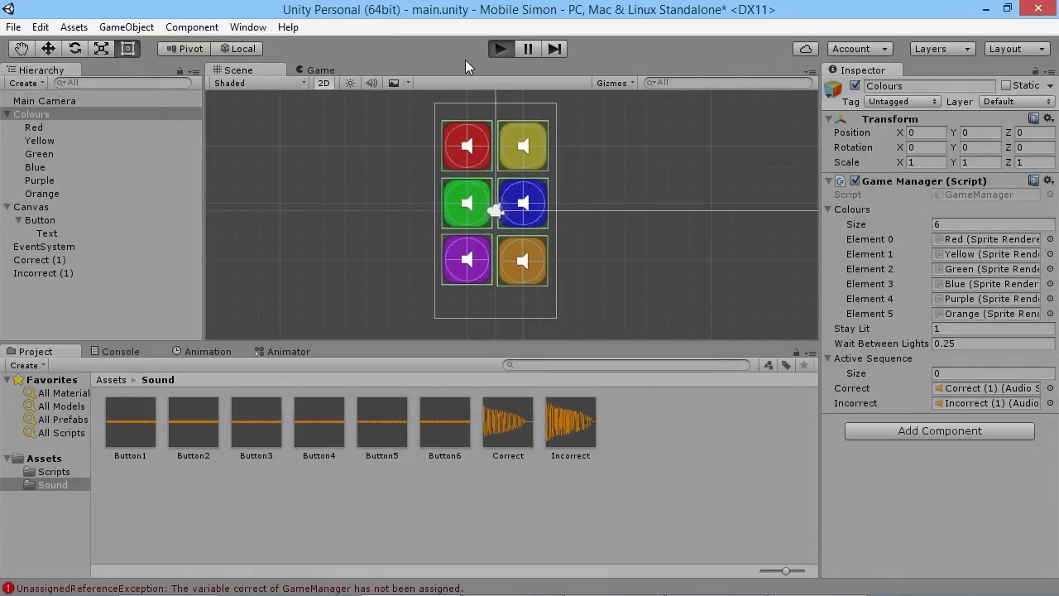
Play two correct rounds then a wrong square, stop Play, and bring GameManager.cs forward in MonoDevelop.
{"action": "left_click", "coordinate": [547, 322]}
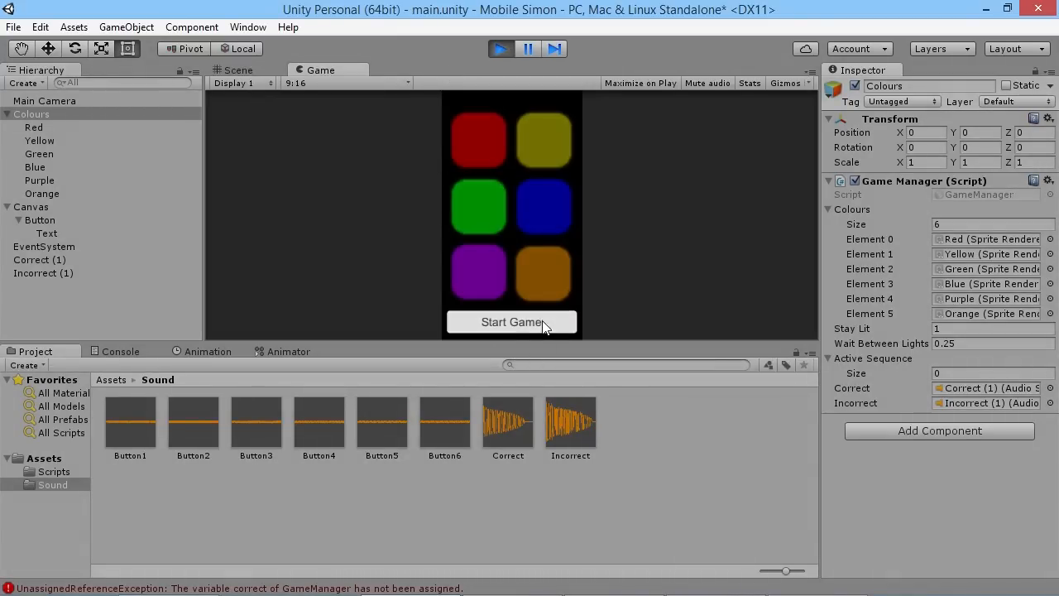
{"action": "left_click", "coordinate": [469, 150]}
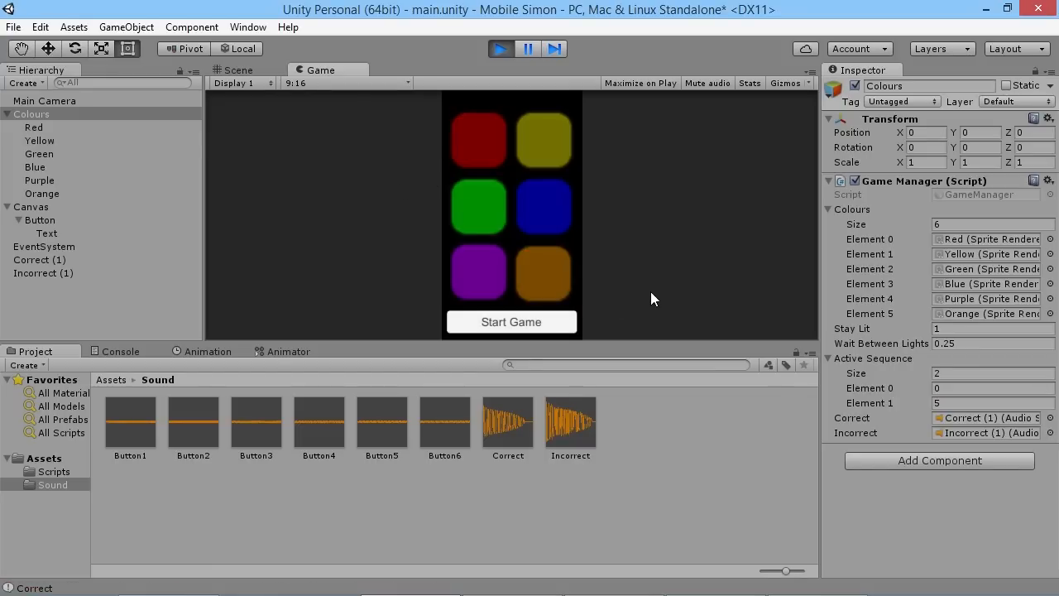
{"action": "left_click", "coordinate": [541, 273]}
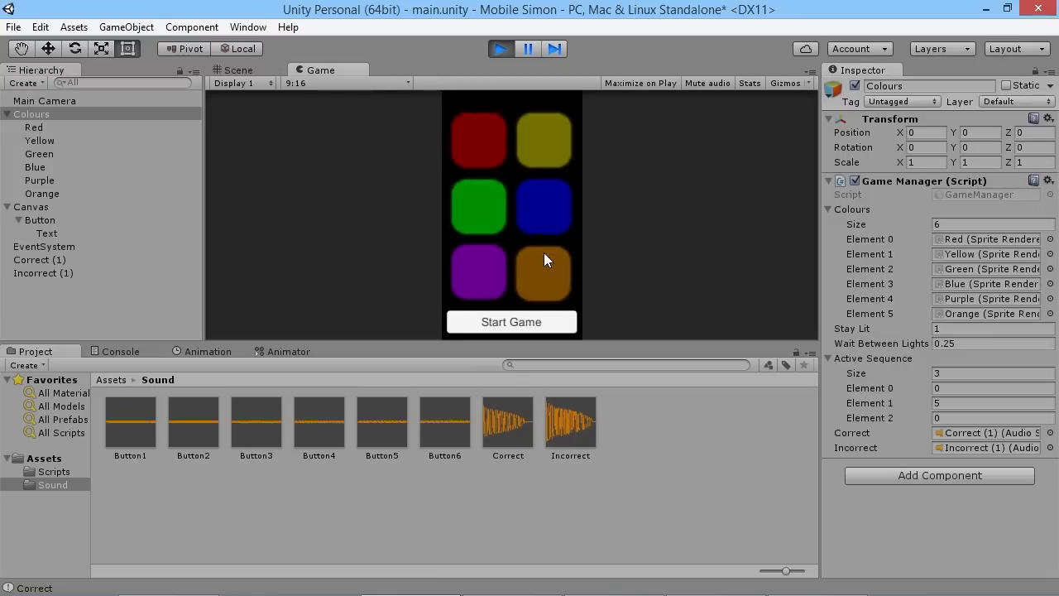
{"action": "left_click", "coordinate": [484, 210]}
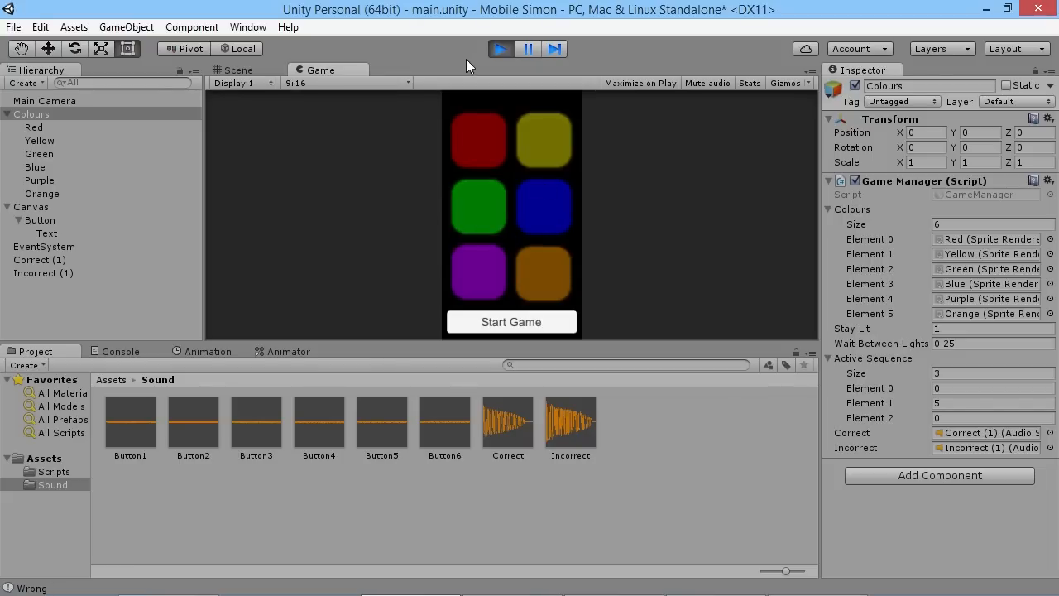
{"action": "left_click", "coordinate": [501, 48]}
{"action": "left_click", "coordinate": [238, 69]}
{"action": "left_click", "coordinate": [824, 583]}
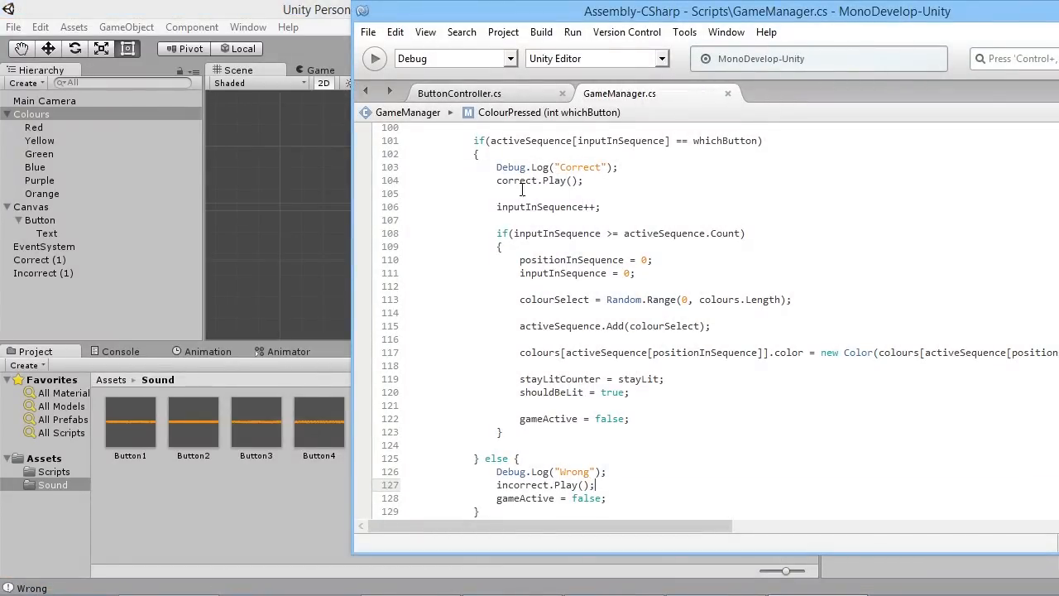
Move correct.Play() to after gameActive = false in the sequence-complete block, save, and return to Unity.
{"action": "left_click_drag", "start_coordinate": [586, 181], "coordinate": [497, 183]}
{"action": "key", "text": "ctrl+c"}
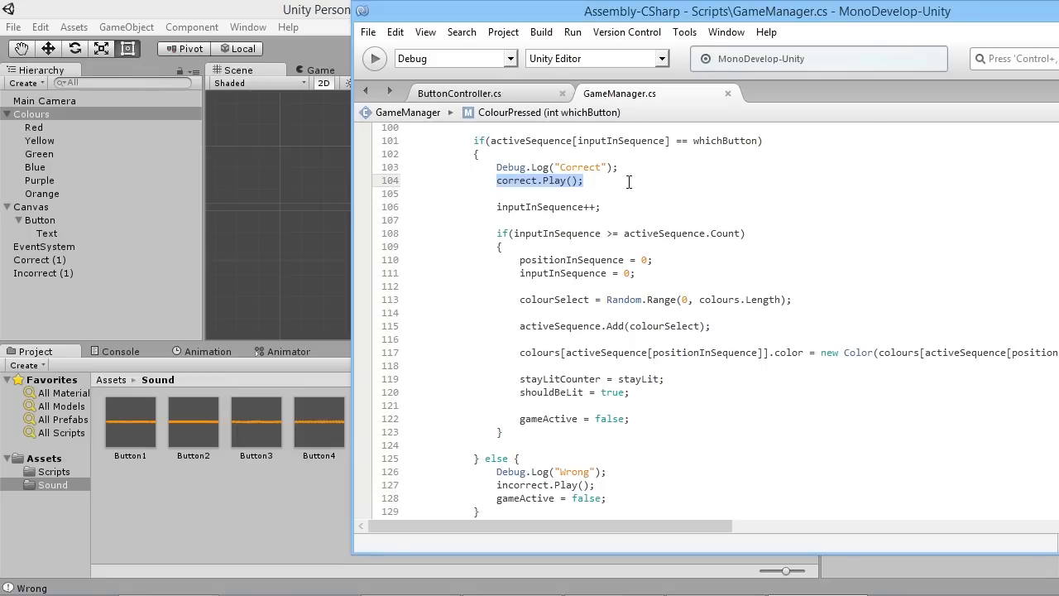
{"action": "key", "text": "Delete"}
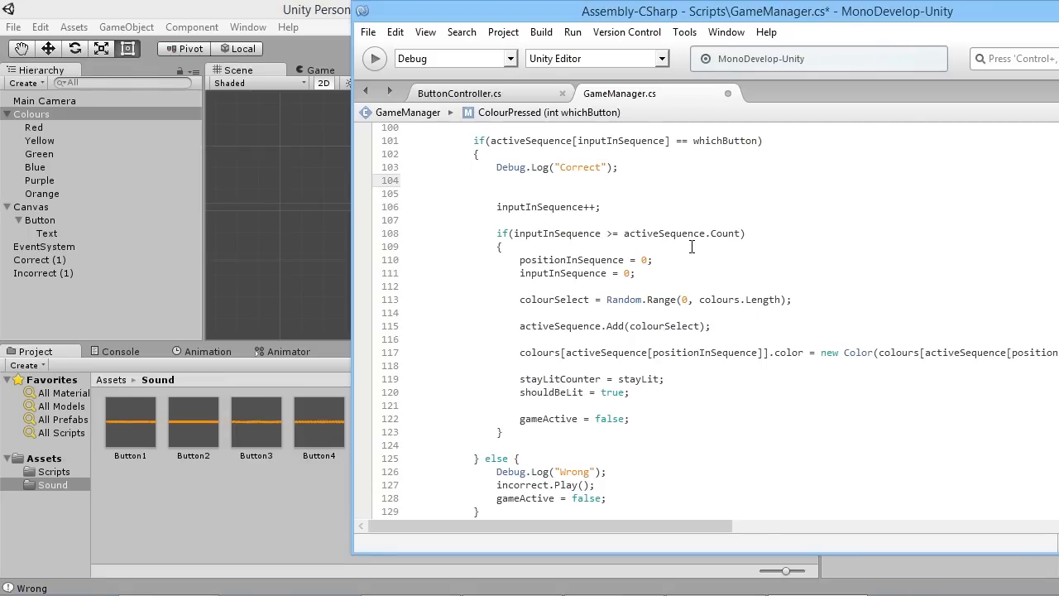
{"action": "left_click", "coordinate": [640, 421]}
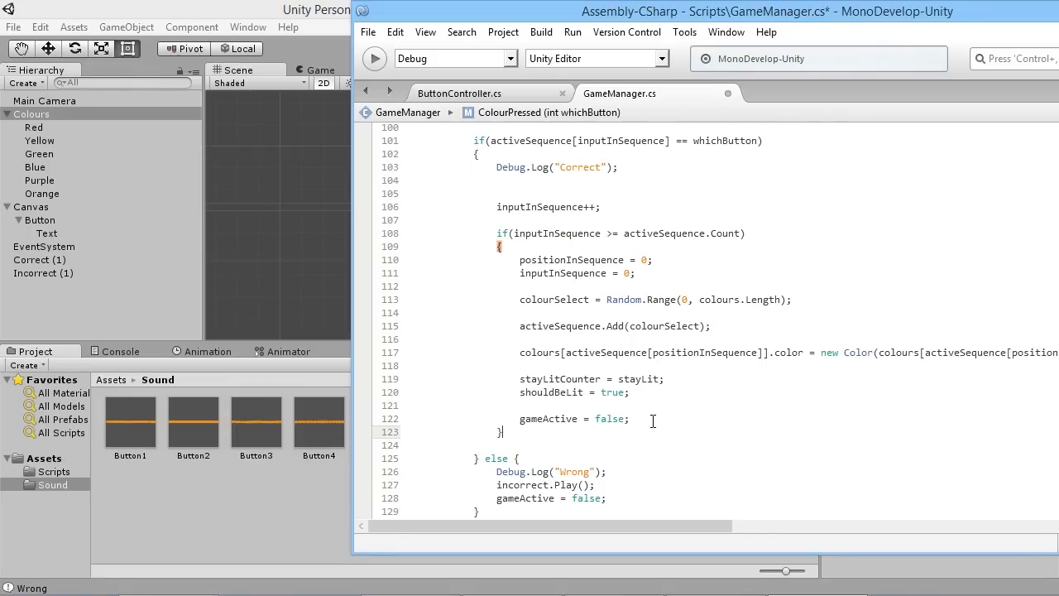
{"action": "key", "text": "Return"}
{"action": "key", "text": "Return"}
{"action": "key", "text": "ctrl+v"}
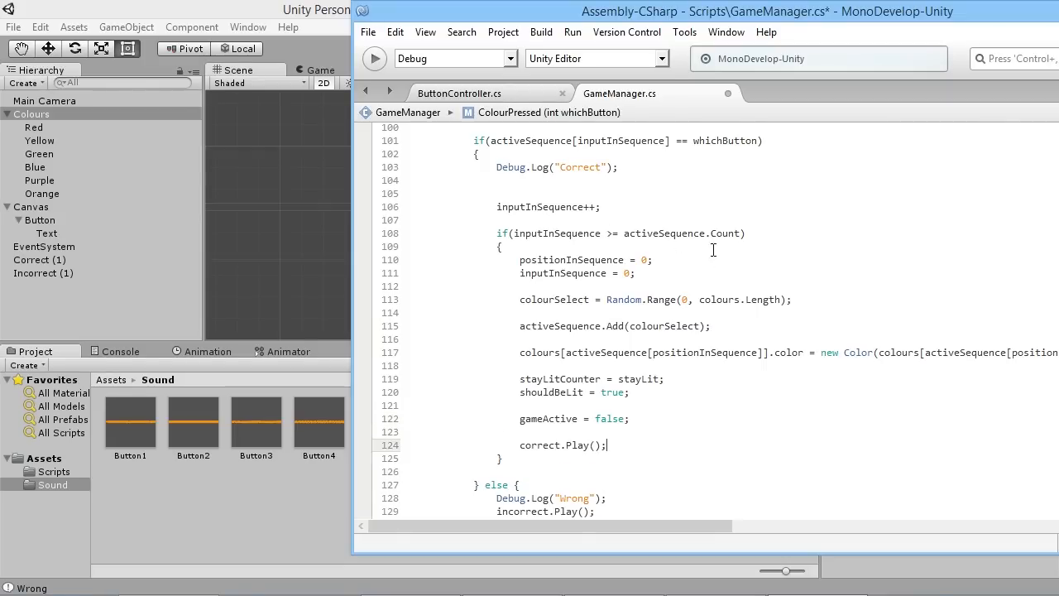
{"action": "key", "text": "ctrl+s"}
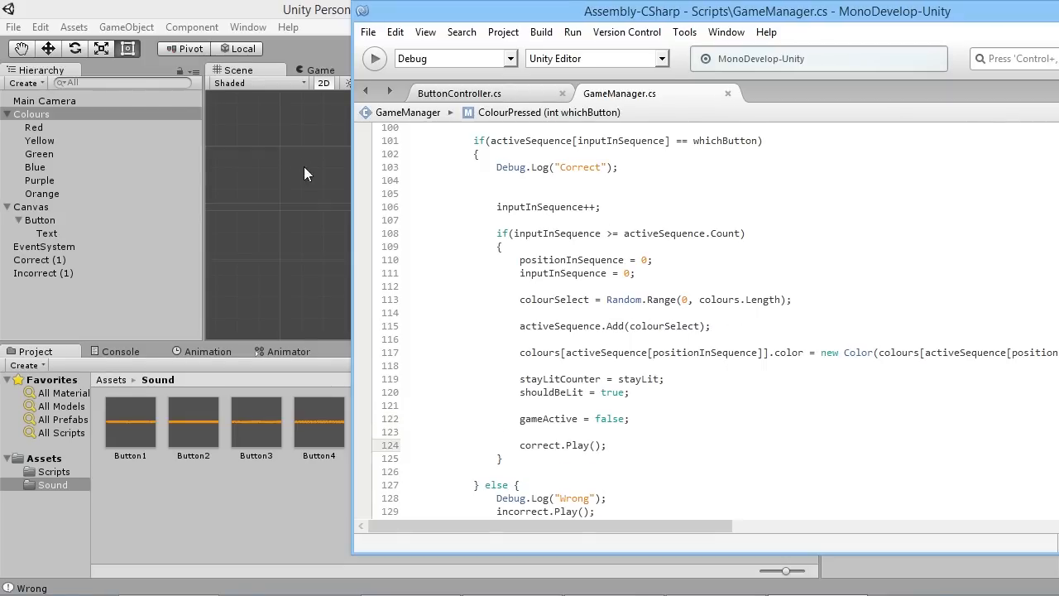
{"action": "left_click", "coordinate": [185, 280]}
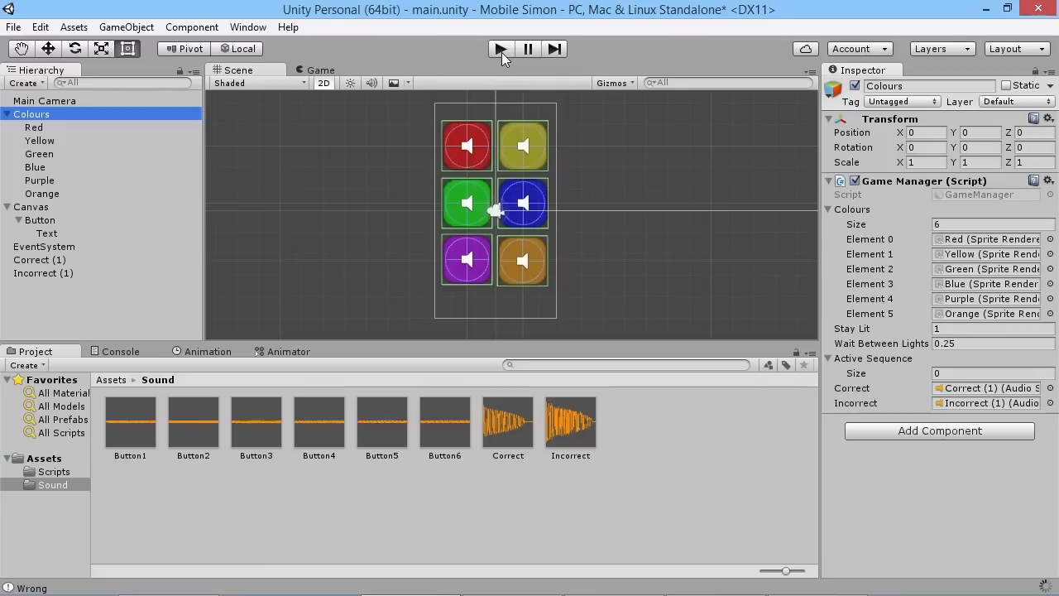
Replay a correct round, press orange as a wrong answer, stop Play, and bring GameManager.cs forward.
{"action": "left_click", "coordinate": [500, 50]}
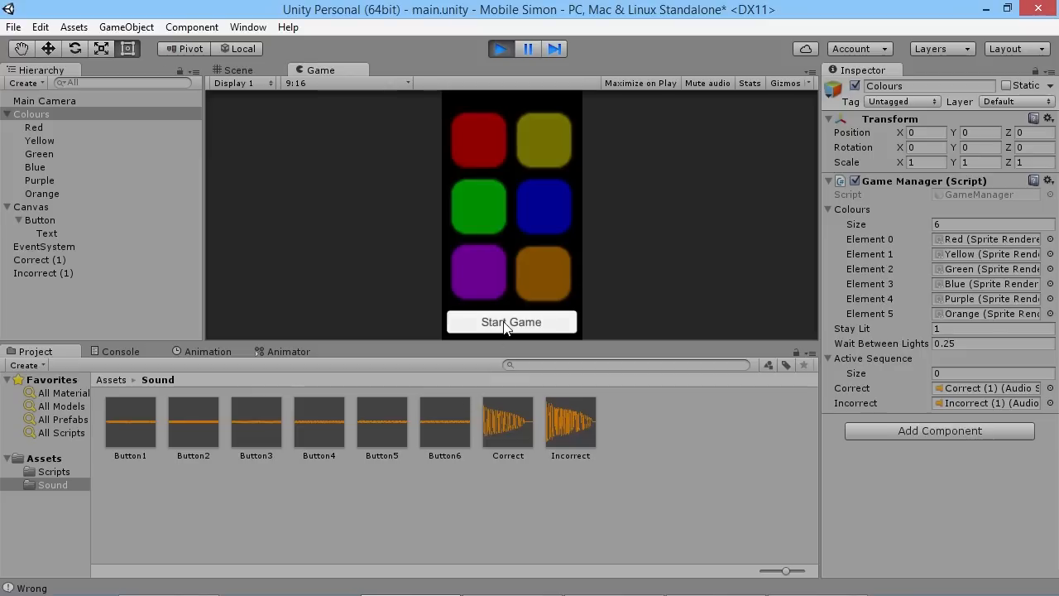
{"action": "left_click", "coordinate": [511, 322]}
{"action": "left_click", "coordinate": [546, 205]}
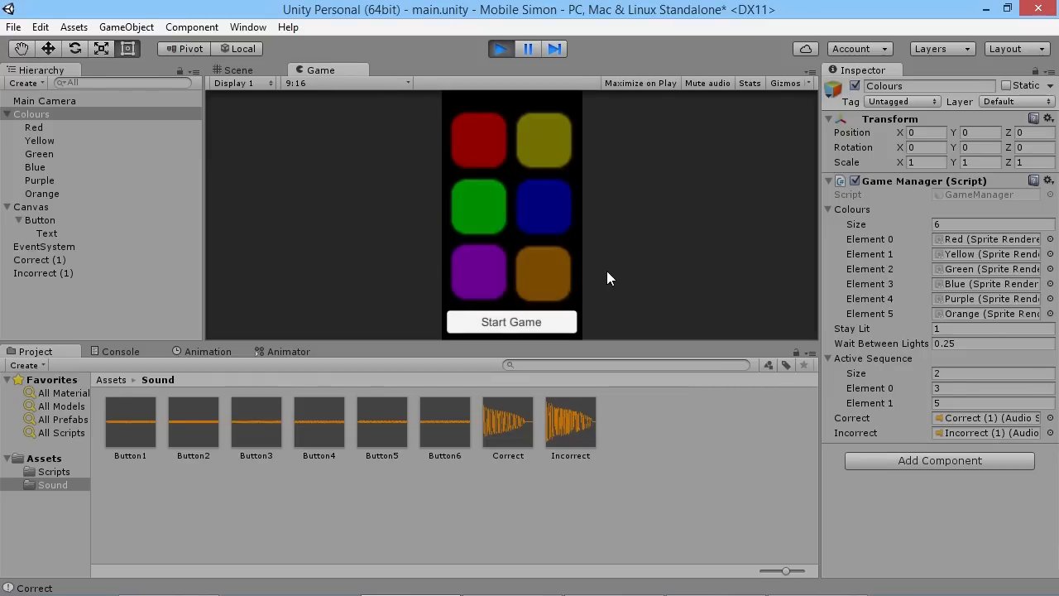
{"action": "left_click", "coordinate": [546, 209]}
{"action": "left_click", "coordinate": [554, 271]}
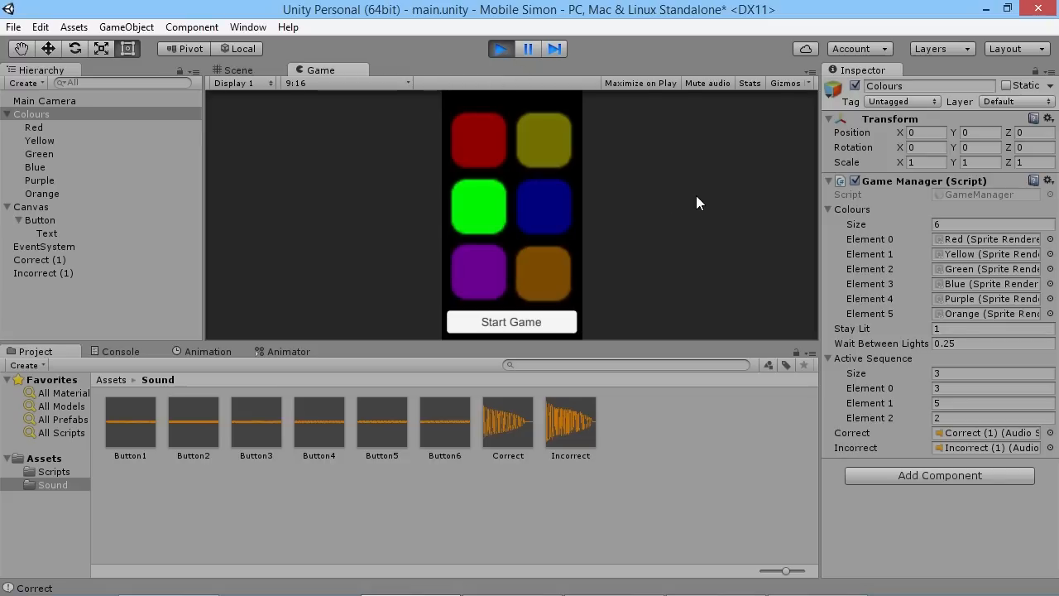
{"action": "left_click", "coordinate": [559, 279]}
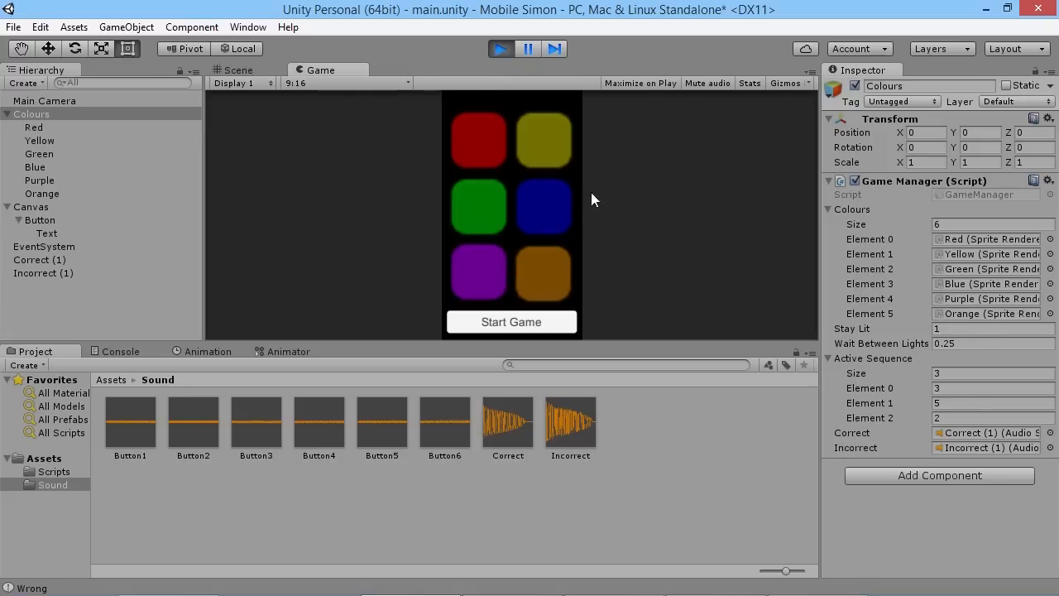
{"action": "left_click", "coordinate": [506, 52]}
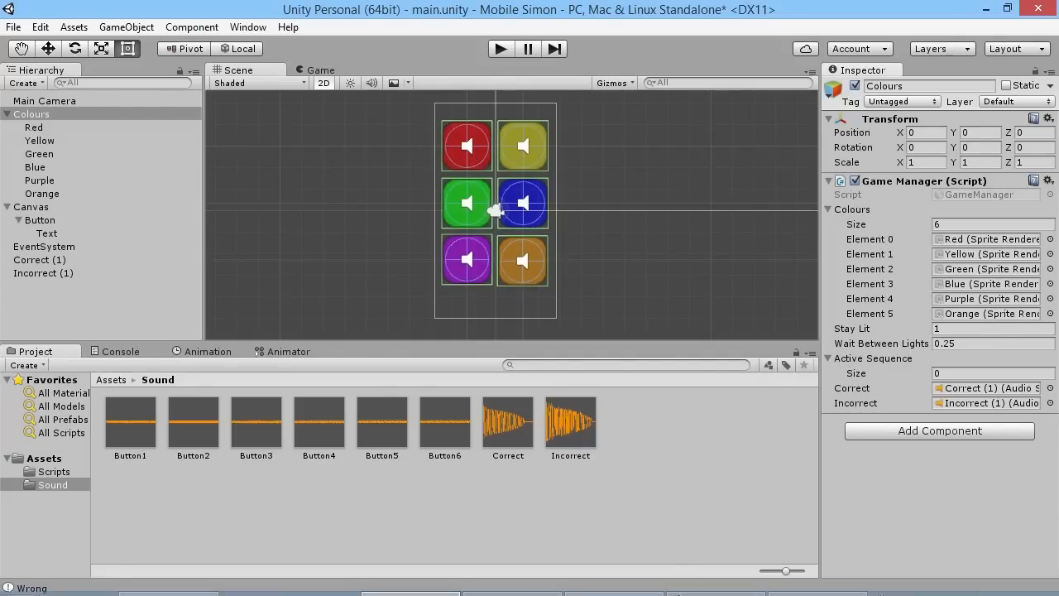
{"action": "mouse_move", "coordinate": [529, 594]}
{"action": "left_click", "coordinate": [815, 583]}
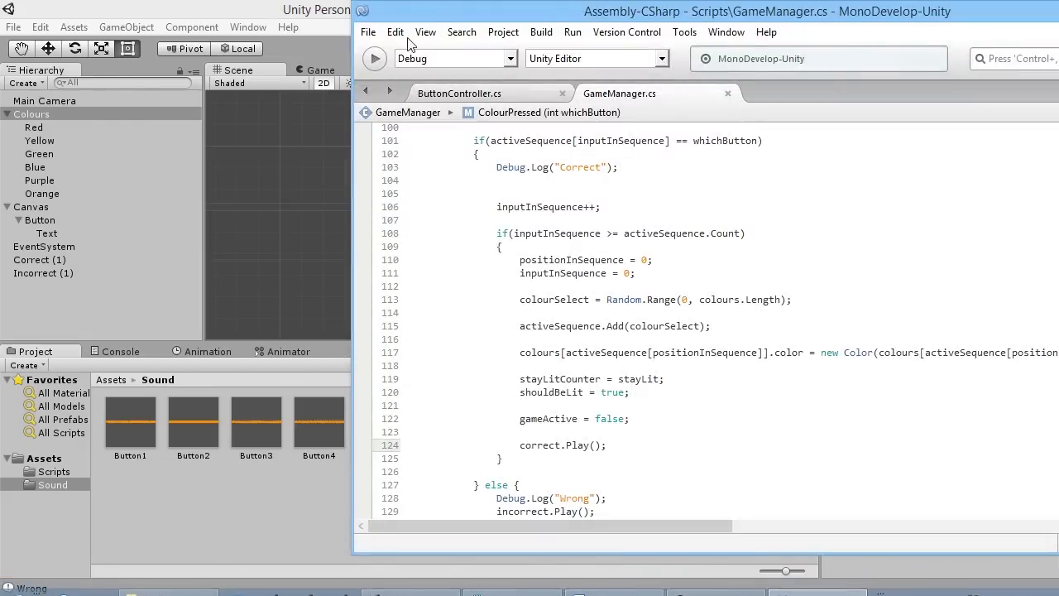
In ButtonController.cs declare 'private AudioSource theSound;' after the theGM field.
{"action": "left_click", "coordinate": [460, 93]}
{"action": "scroll", "coordinate": [687, 268], "scroll_direction": "up", "scroll_amount": 3}
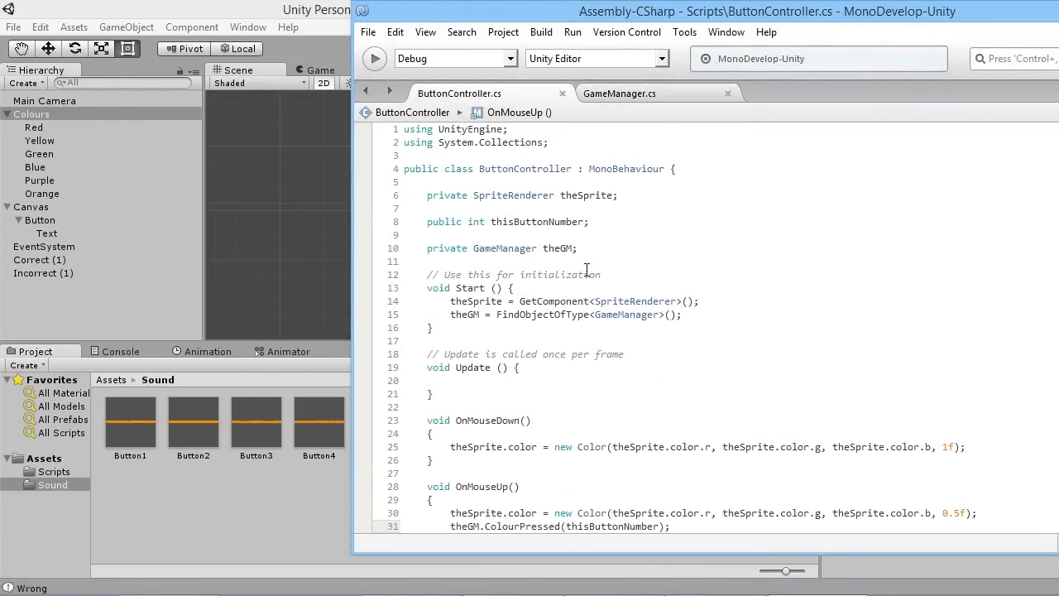
{"action": "left_click", "coordinate": [597, 250]}
{"action": "key", "text": "Return"}
{"action": "key", "text": "Return"}
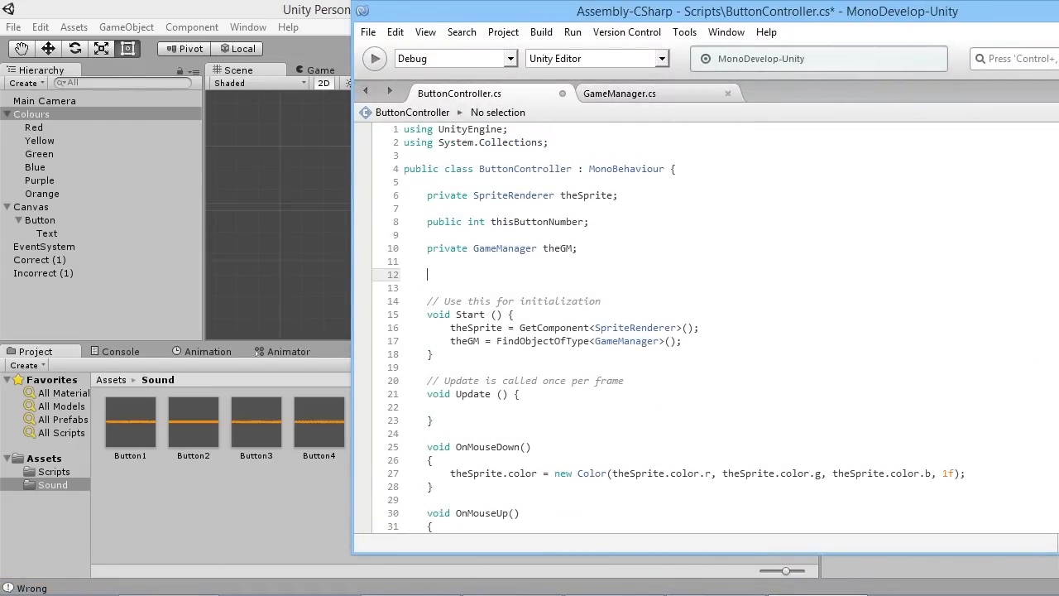
{"action": "type", "text": "private"}
{"action": "type", "text": " s"}
{"action": "key", "text": "BackSpace"}
{"action": "type", "text": "Au"}
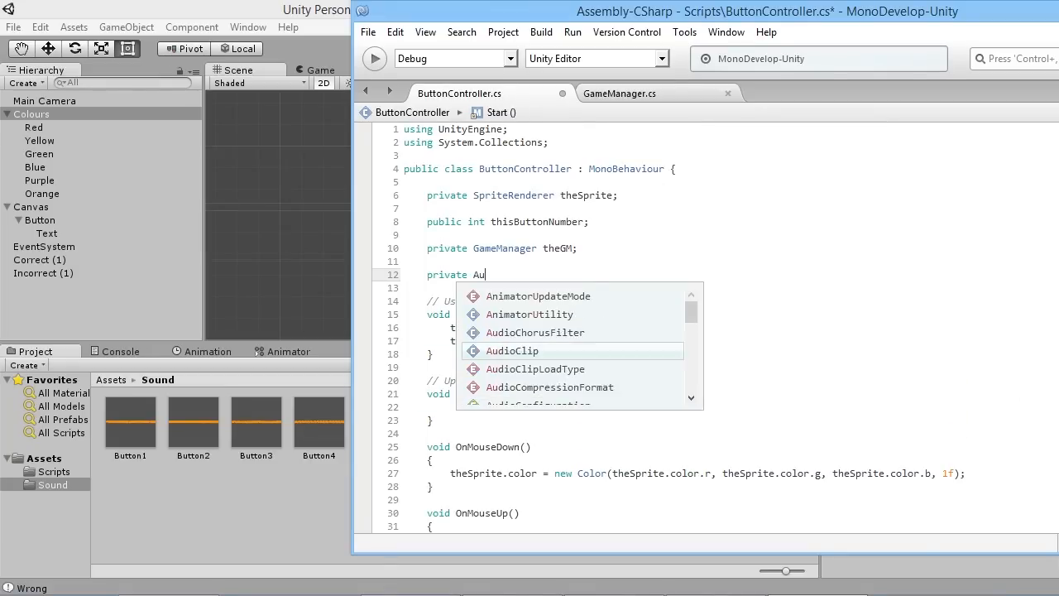
{"action": "type", "text": "dios"}
{"action": "key", "text": "Return"}
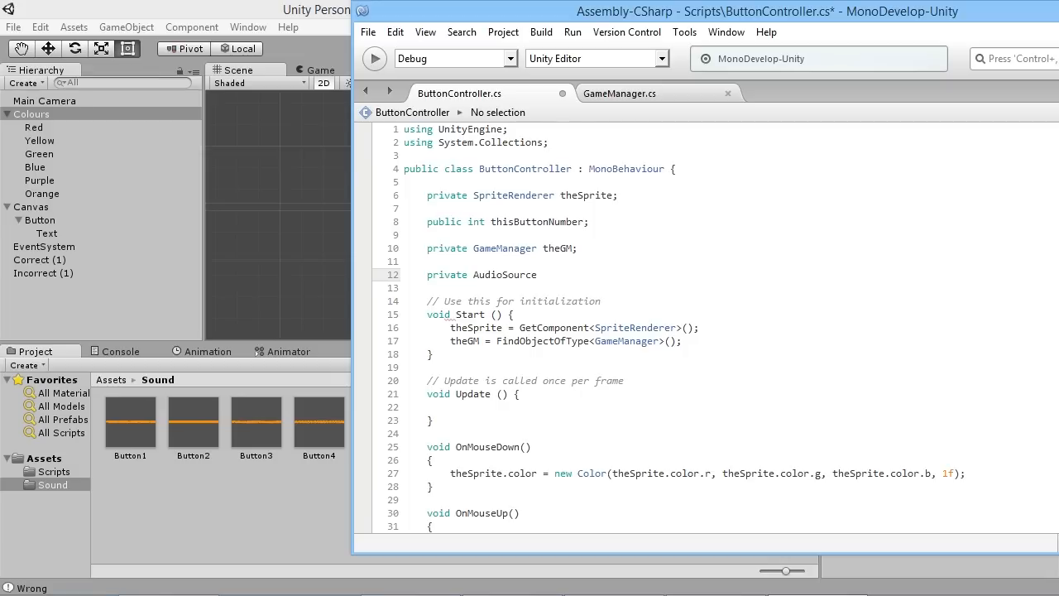
{"action": "type", "text": "theSound;"}
{"action": "scroll", "coordinate": [647, 298], "scroll_direction": "down", "scroll_amount": 4}
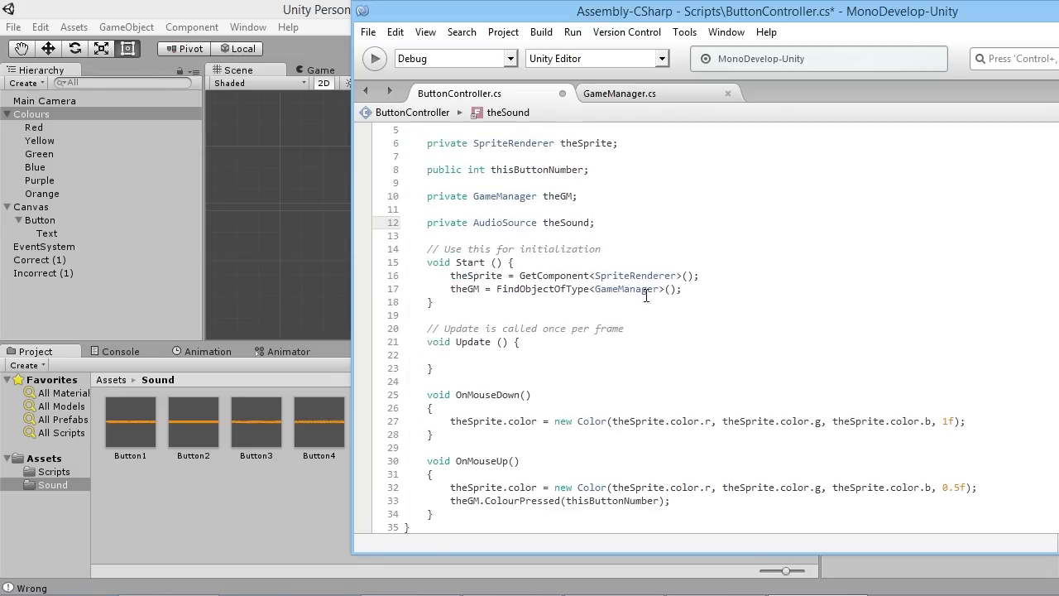
In Start assign theSound = GetComponent<AudioSource>();.
{"action": "left_click", "coordinate": [695, 299]}
{"action": "left_click", "coordinate": [703, 288]}
{"action": "key", "text": "Return"}
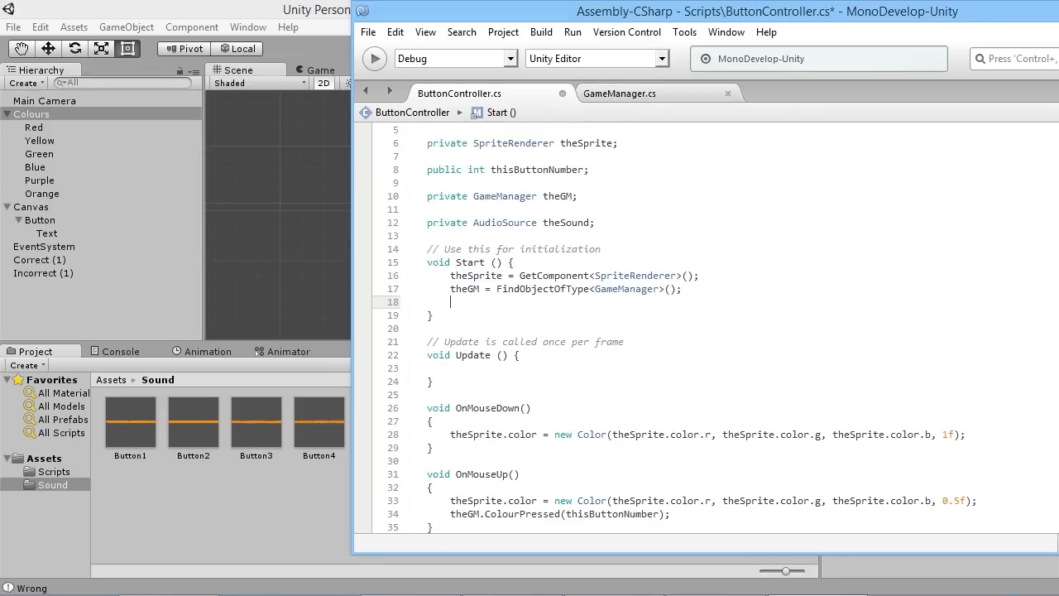
{"action": "type", "text": "theSound "}
{"action": "type", "text": "get"}
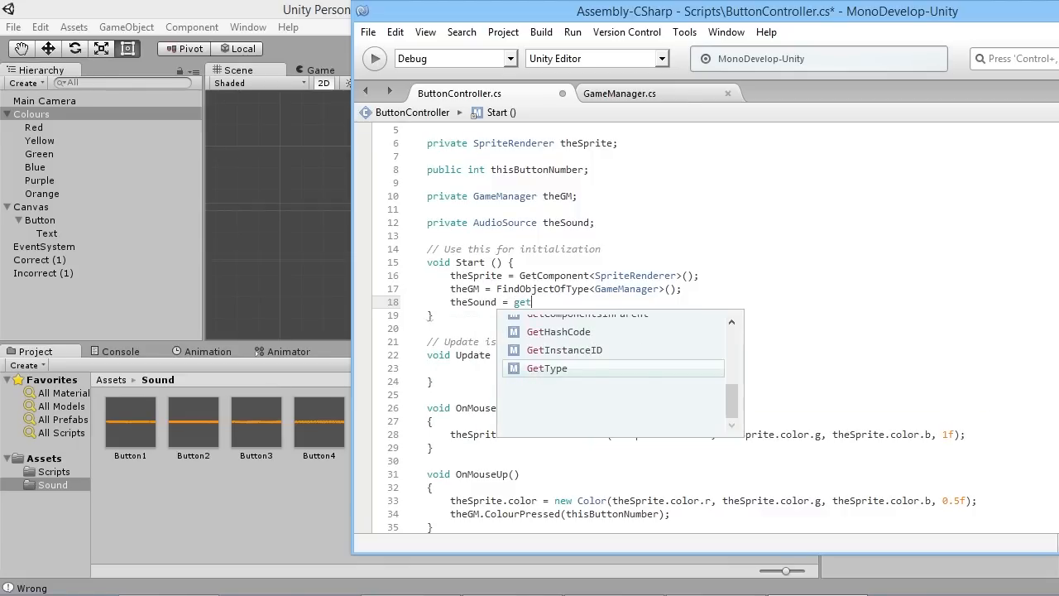
{"action": "type", "text": "cp"}
{"action": "key", "text": "BackSpace"}
{"action": "key", "text": "BackSpace"}
{"action": "type", "text": "co"}
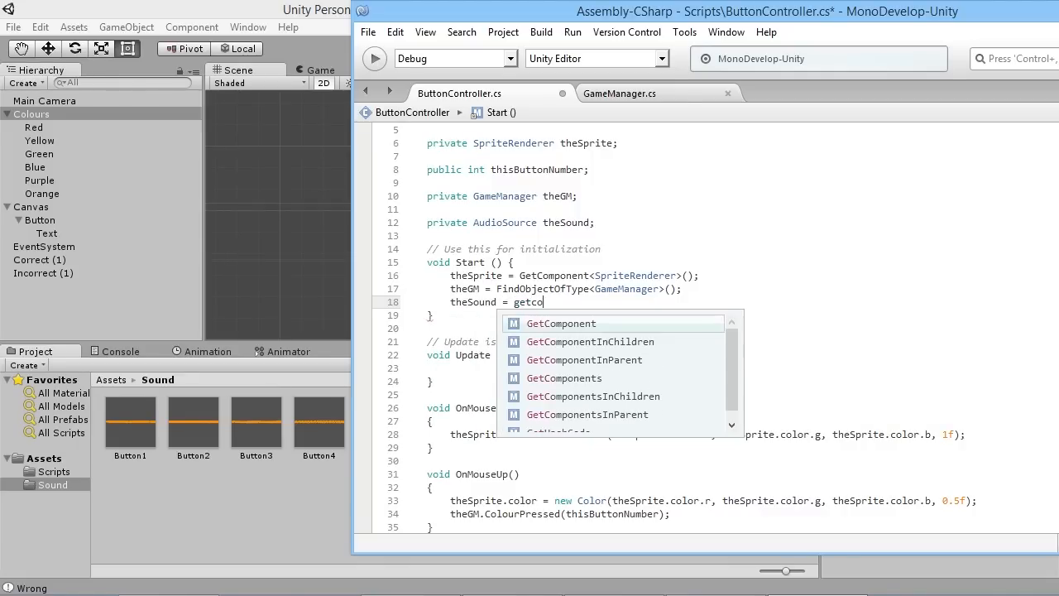
{"action": "key", "text": "Tab"}
{"action": "type", "text": "au"}
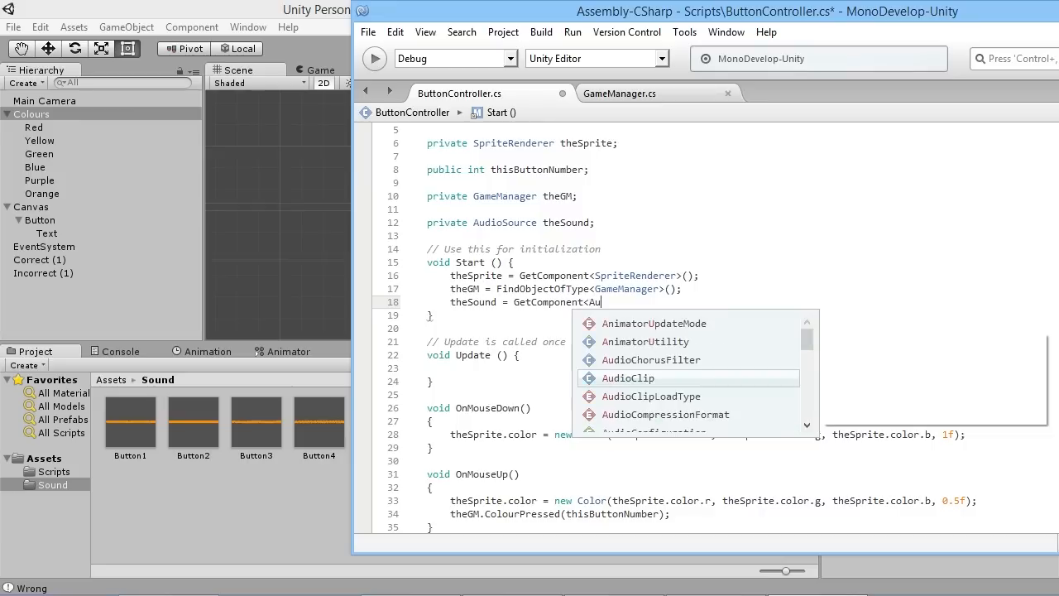
{"action": "type", "text": "dios"}
{"action": "key", "text": "Tab"}
{"action": "type", "text": ">"}
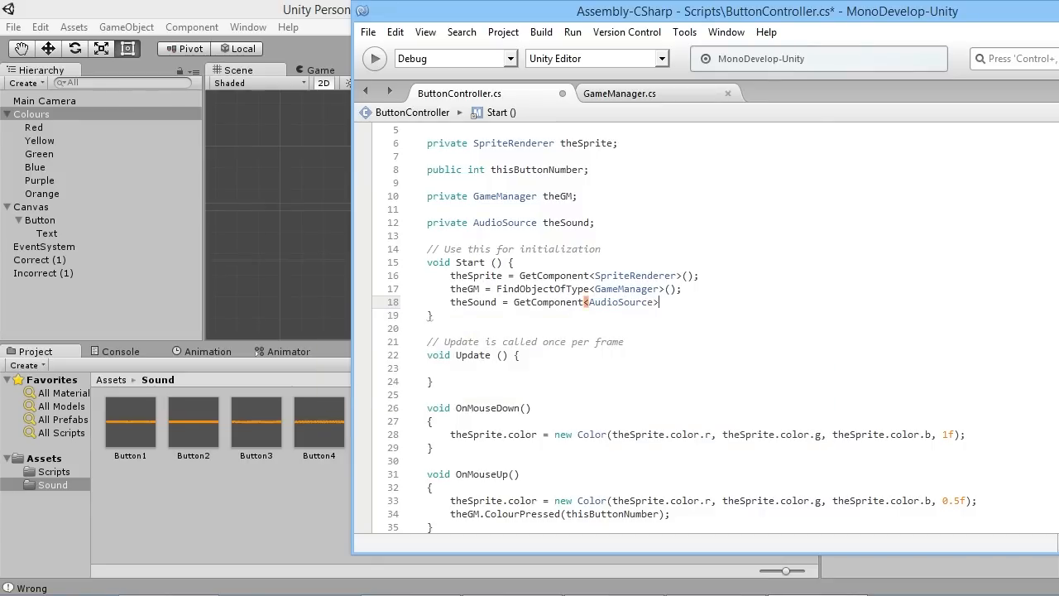
{"action": "type", "text": "();"}
{"action": "scroll", "coordinate": [546, 331], "scroll_direction": "down", "scroll_amount": 2}
{"action": "scroll", "coordinate": [546, 331], "scroll_direction": "down", "scroll_amount": 2}
{"action": "scroll", "coordinate": [513, 249], "scroll_direction": "up", "scroll_amount": 2}
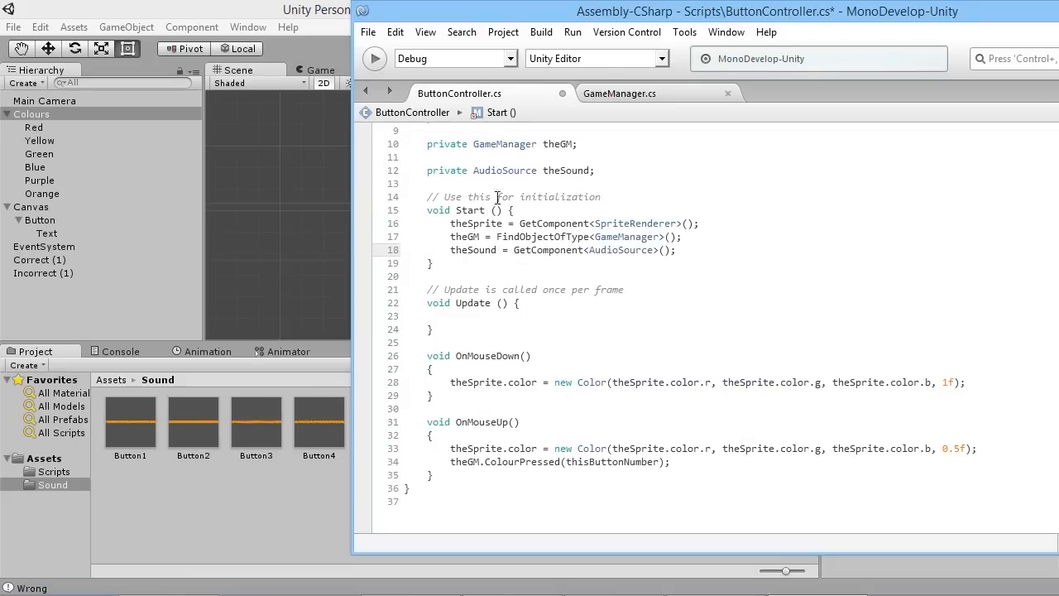
{"action": "scroll", "coordinate": [674, 296], "scroll_direction": "down", "scroll_amount": 2}
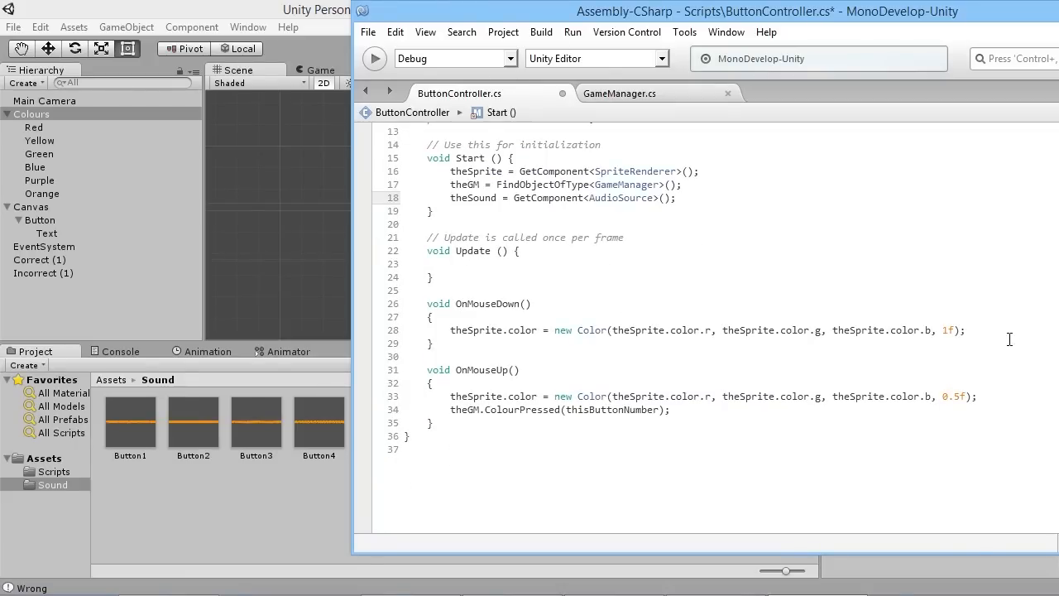
Add theSound.Play(); inside OnMouseDown so a pressed button sounds its clip.
{"action": "left_click", "coordinate": [981, 329]}
{"action": "key", "text": "Return"}
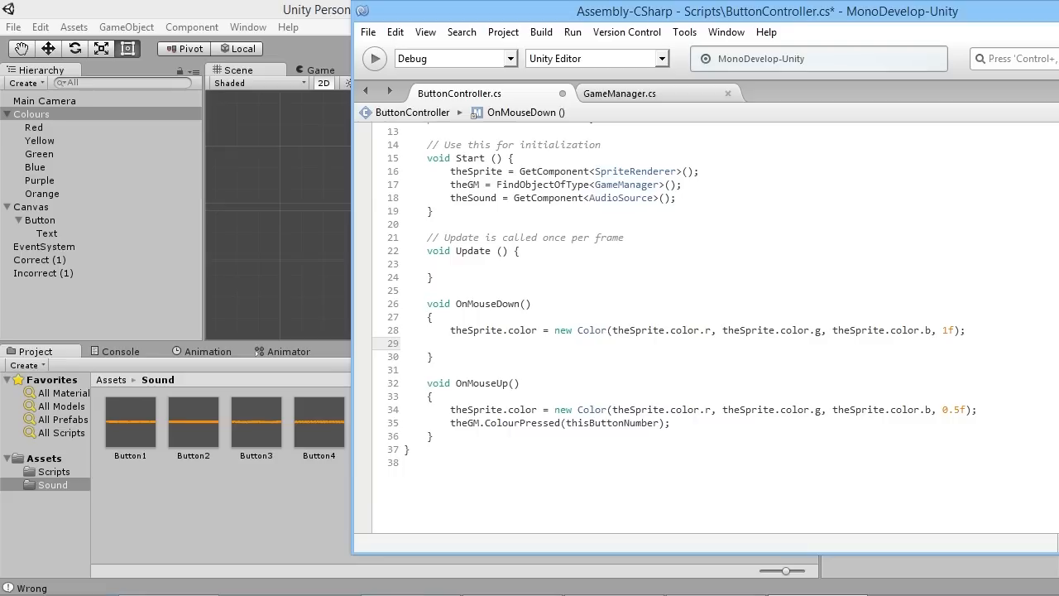
{"action": "type", "text": "the"}
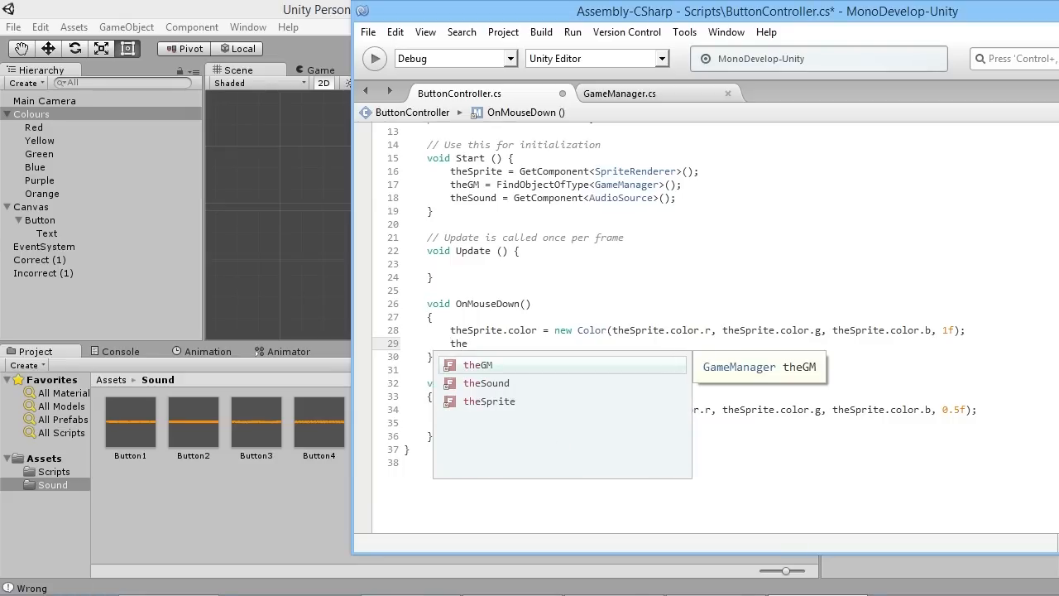
{"action": "type", "text": "7"}
{"action": "key", "text": "BackSpace"}
{"action": "type", "text": "S"}
{"action": "key", "text": "Tab"}
{"action": "type", "text": ".pl"}
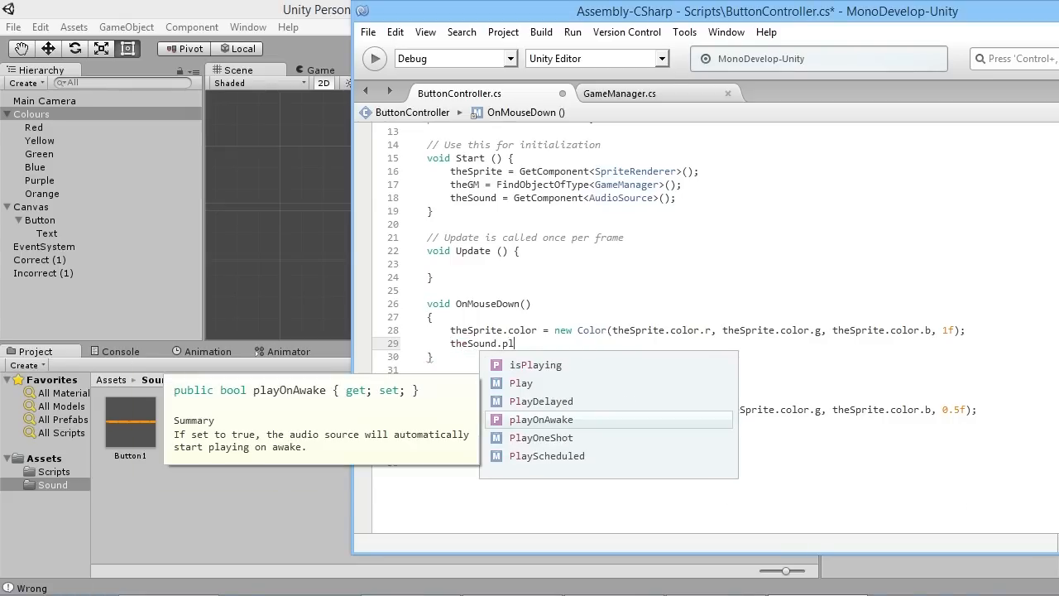
{"action": "key", "text": "Up"}
{"action": "key", "text": "Up"}
{"action": "key", "text": "Tab"}
{"action": "type", "text": "();"}
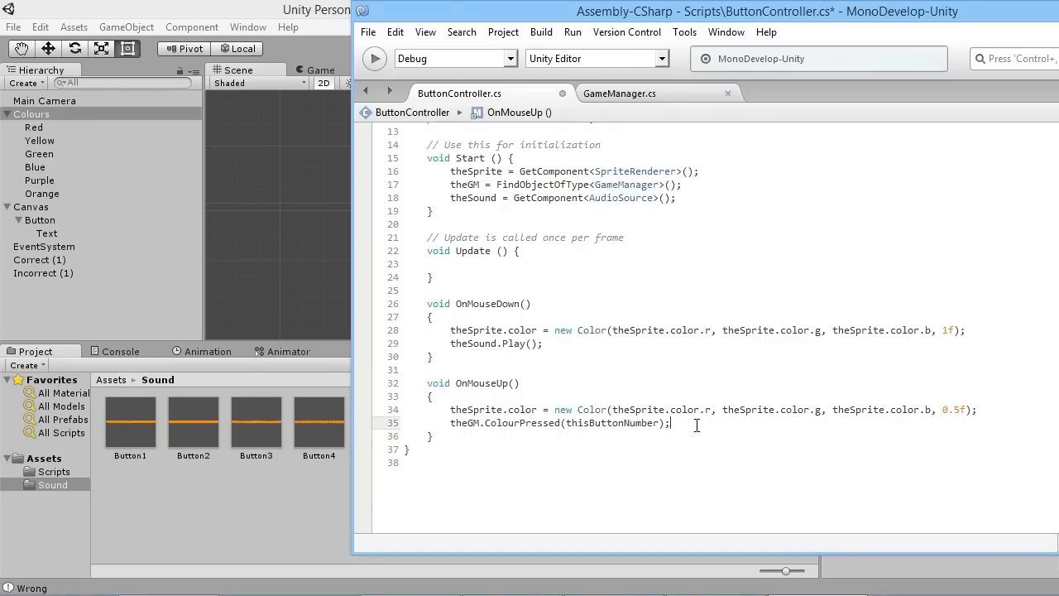
Add theSound.Stop(); in OnMouseUp after ColourPressed, save the script, and return to Unity.
{"action": "key", "text": "Return"}
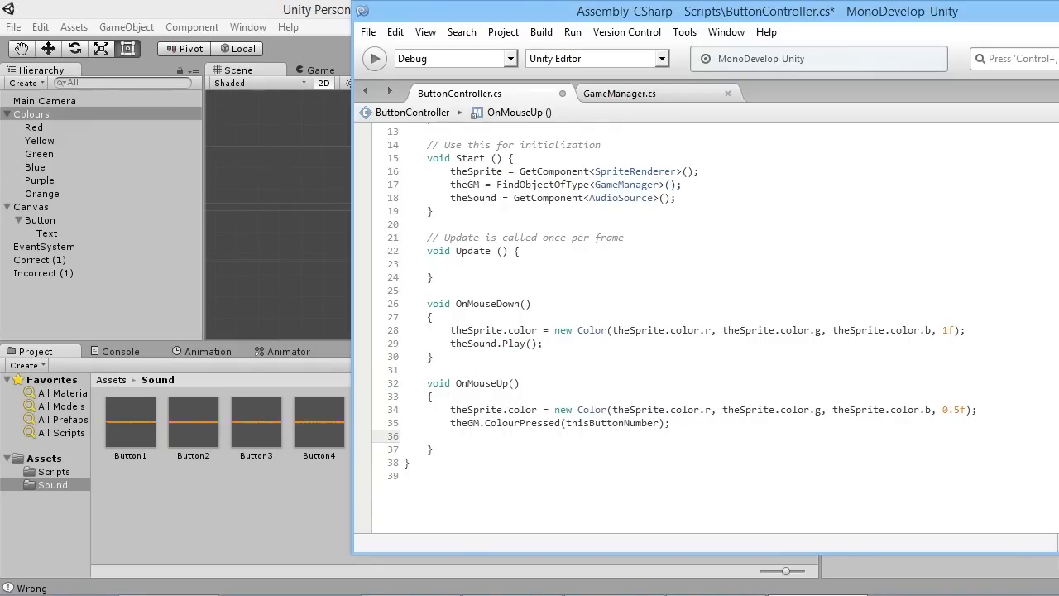
{"action": "type", "text": "the"}
{"action": "key", "text": "Down"}
{"action": "key", "text": "Return"}
{"action": "type", "text": "theSound.St"}
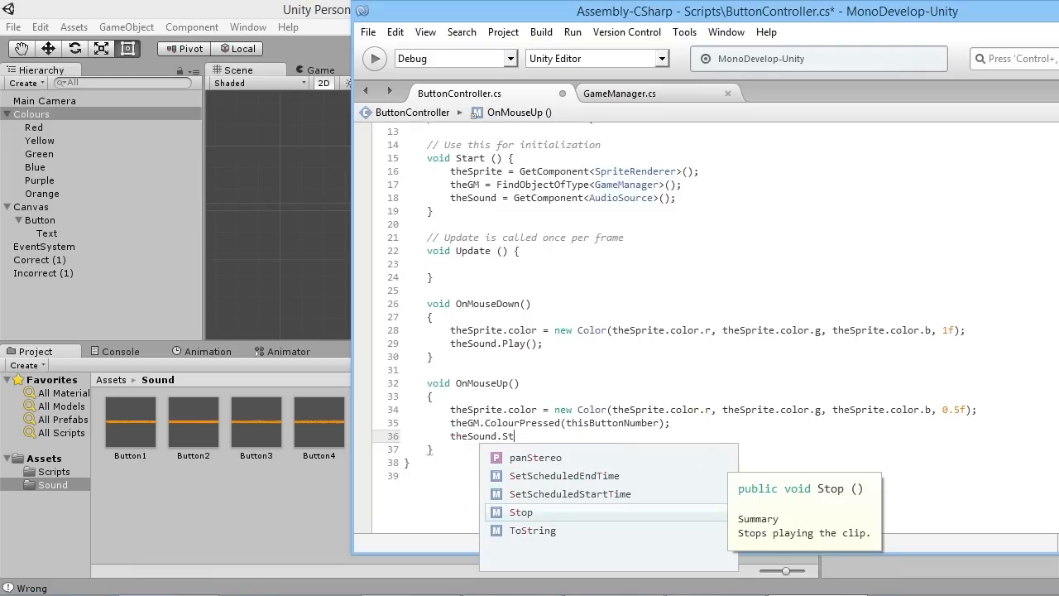
{"action": "key", "text": "Return"}
{"action": "type", "text": "();"}
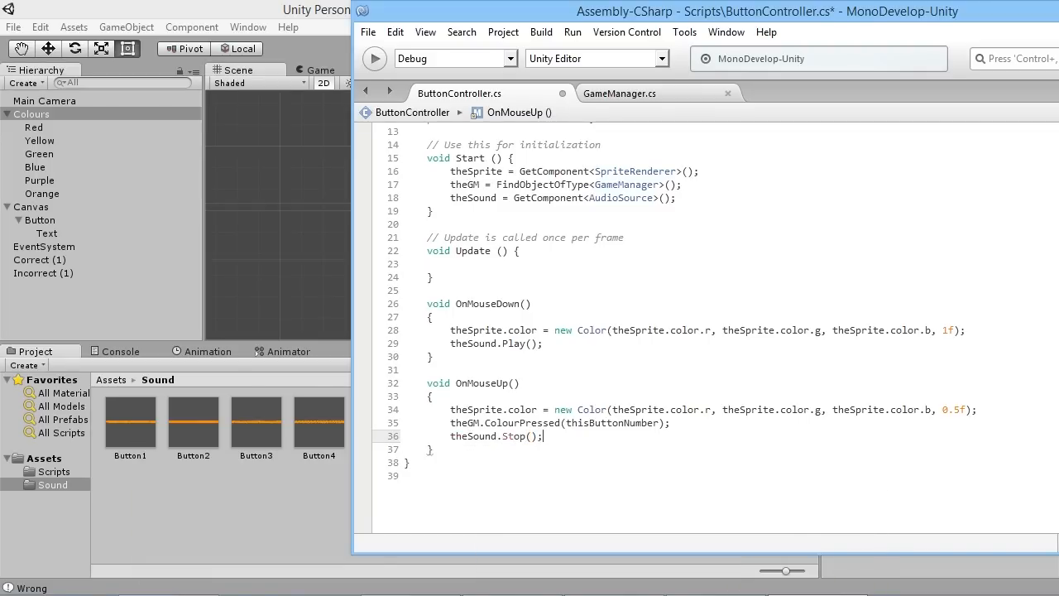
{"action": "key", "text": "ctrl+s"}
{"action": "left_click", "coordinate": [127, 303]}
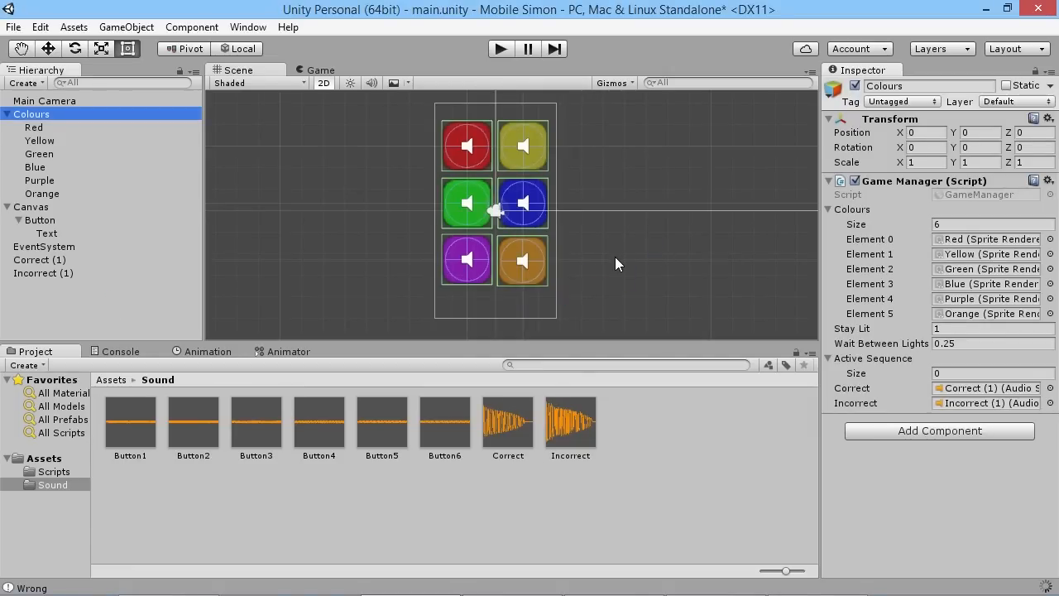
Enter Play mode to test the button sounds, then switch to MonoDevelop to fix the compiler errors.
{"action": "left_click", "coordinate": [499, 49]}
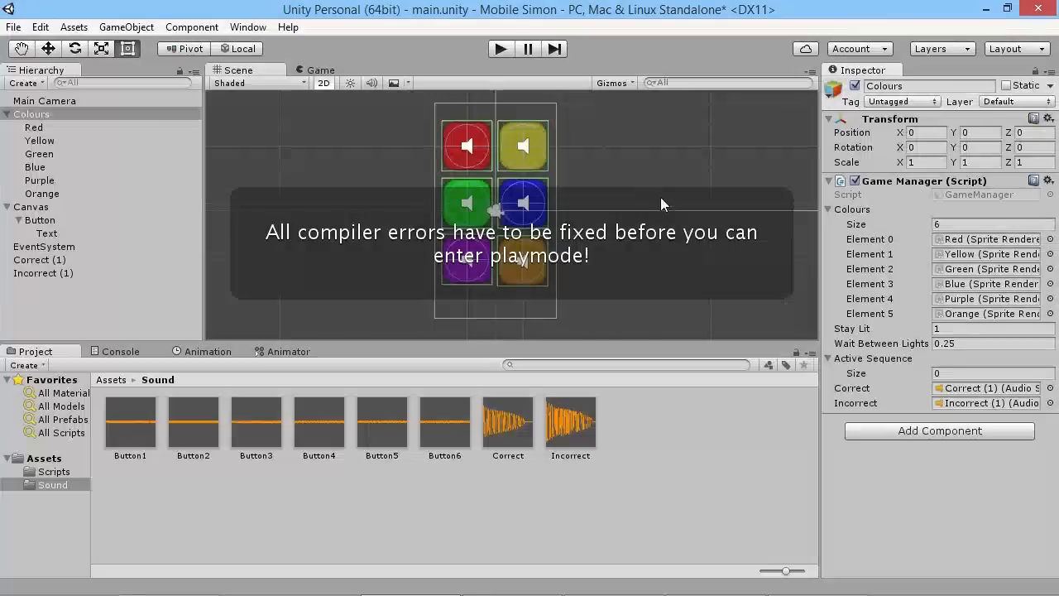
{"action": "mouse_move", "coordinate": [758, 591]}
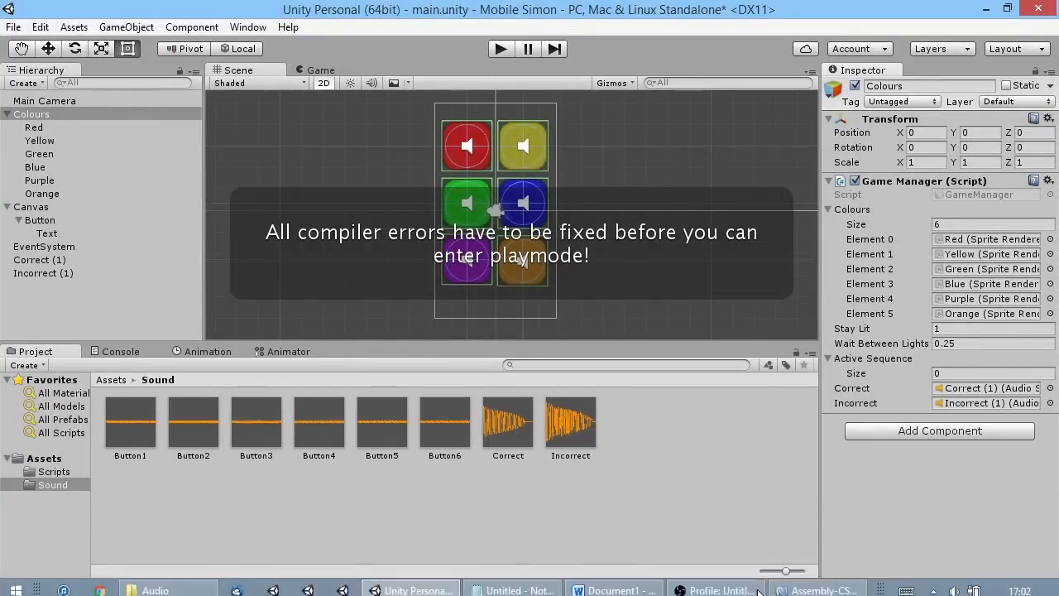
{"action": "left_click", "coordinate": [810, 584]}
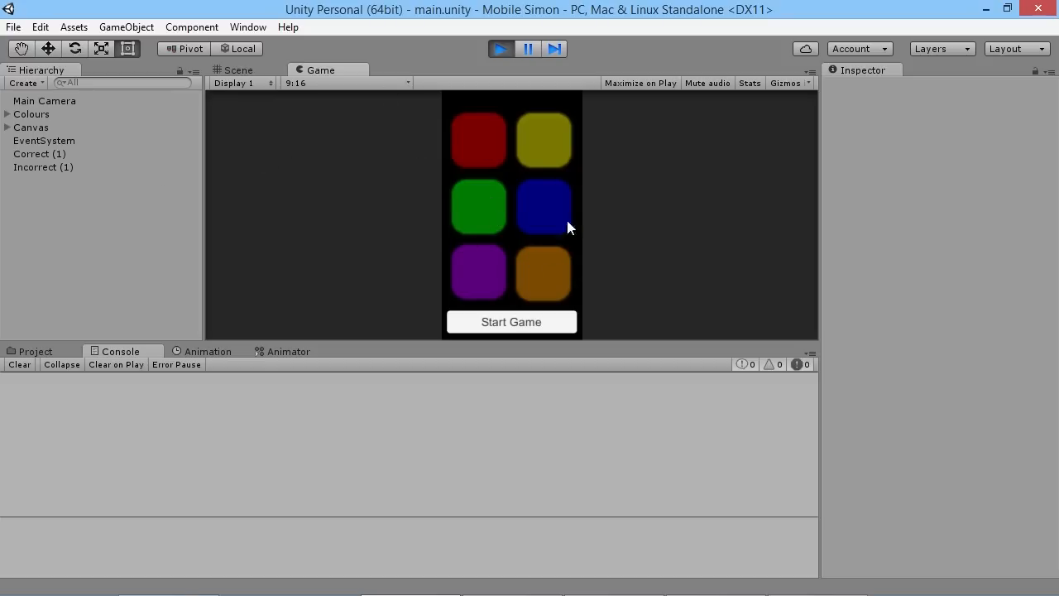
Show the Assets folder, expand Colours, press the green tile to hear its sound, stop Play and select Colours.
{"action": "left_click", "coordinate": [31, 351]}
{"action": "left_click", "coordinate": [116, 379]}
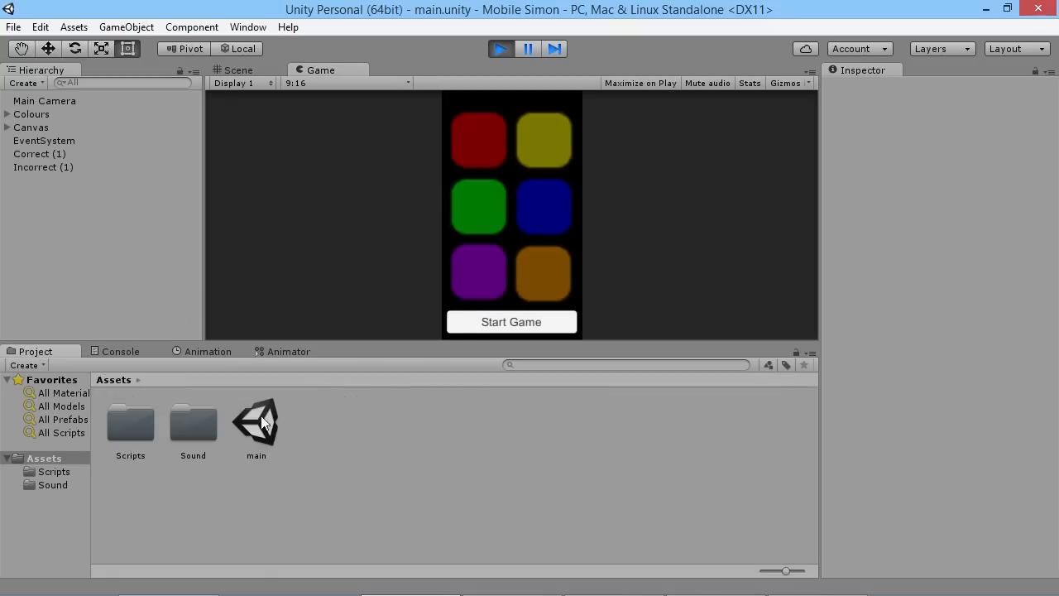
{"action": "left_click", "coordinate": [7, 114]}
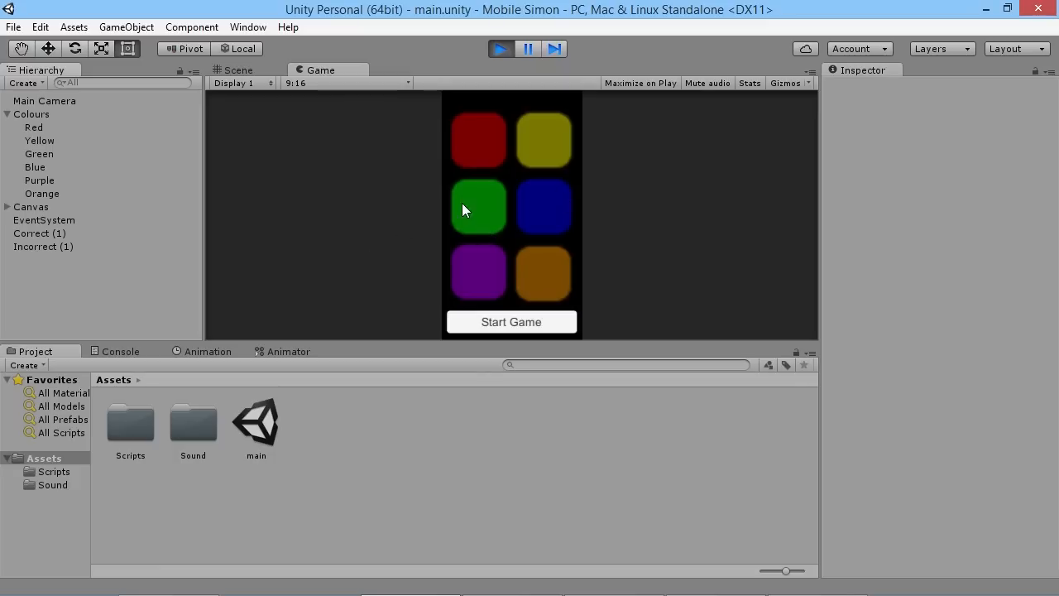
{"action": "left_click", "coordinate": [490, 204]}
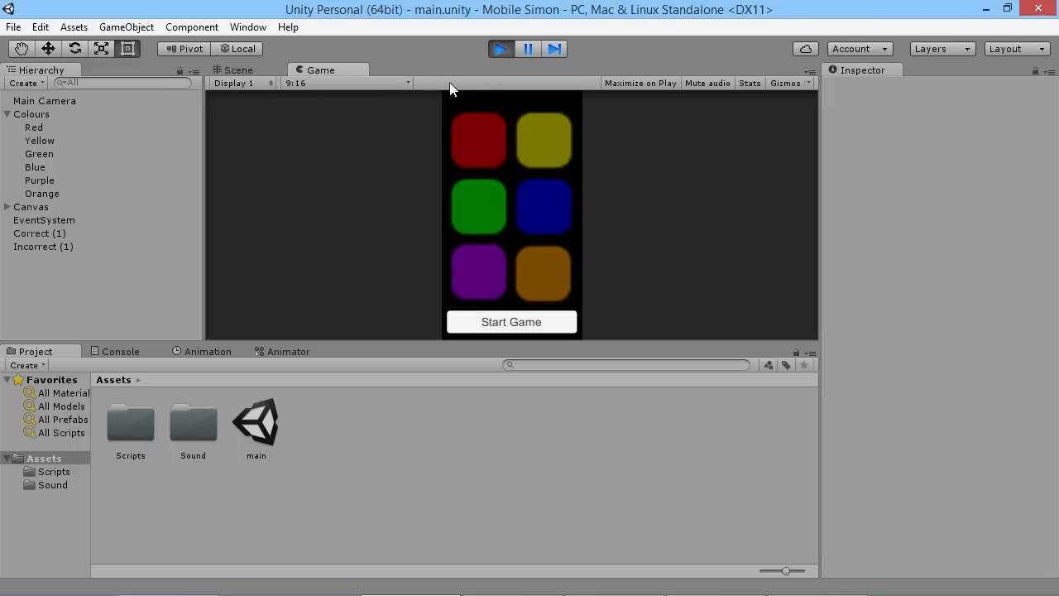
{"action": "left_click", "coordinate": [499, 49]}
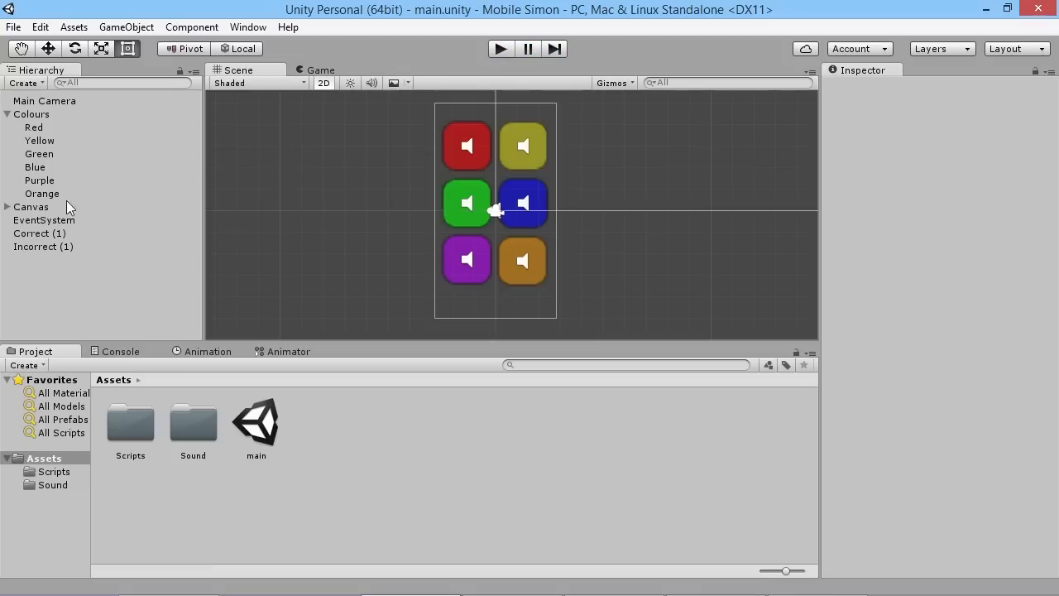
{"action": "left_click", "coordinate": [31, 114]}
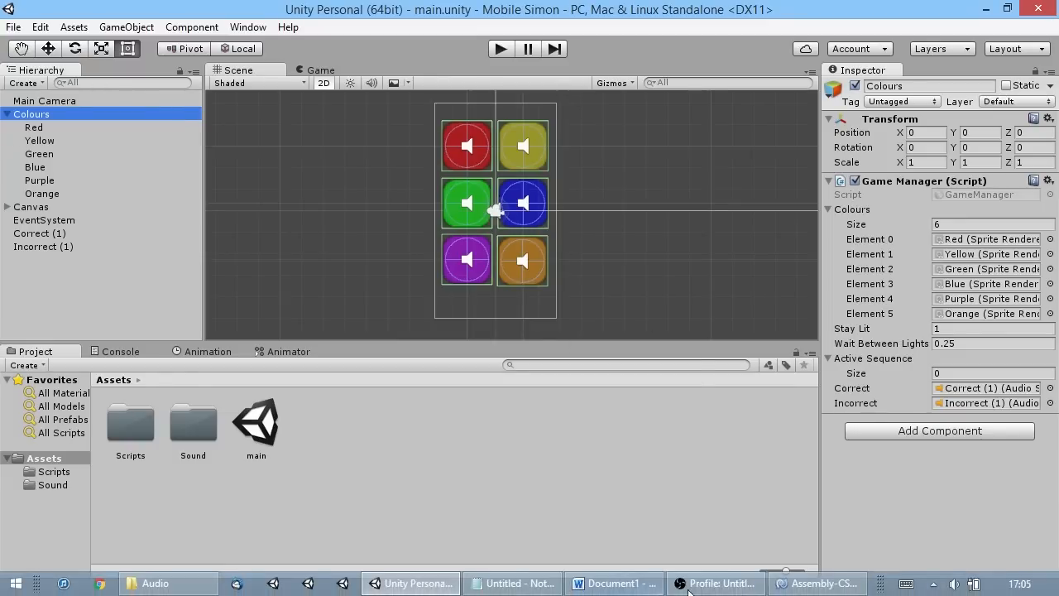
Declare 'public AudioSource[] buttonSounds;' below the colours array in GameManager.cs and save.
{"action": "left_click", "coordinate": [819, 583]}
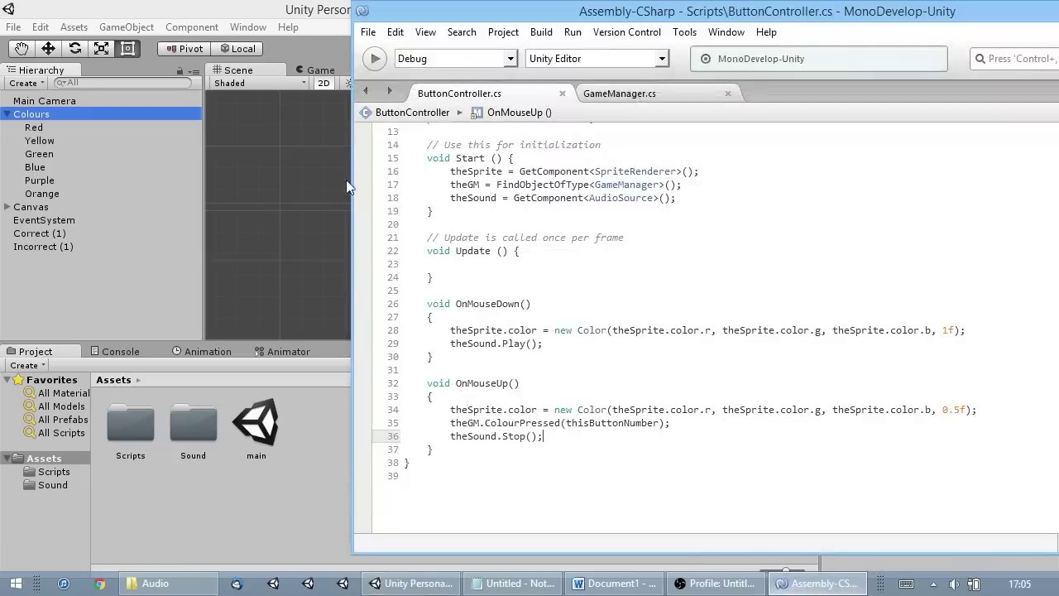
{"action": "left_click", "coordinate": [650, 97]}
{"action": "scroll", "coordinate": [757, 248], "scroll_direction": "up", "scroll_amount": 15}
{"action": "scroll", "coordinate": [757, 249], "scroll_direction": "up", "scroll_amount": 15}
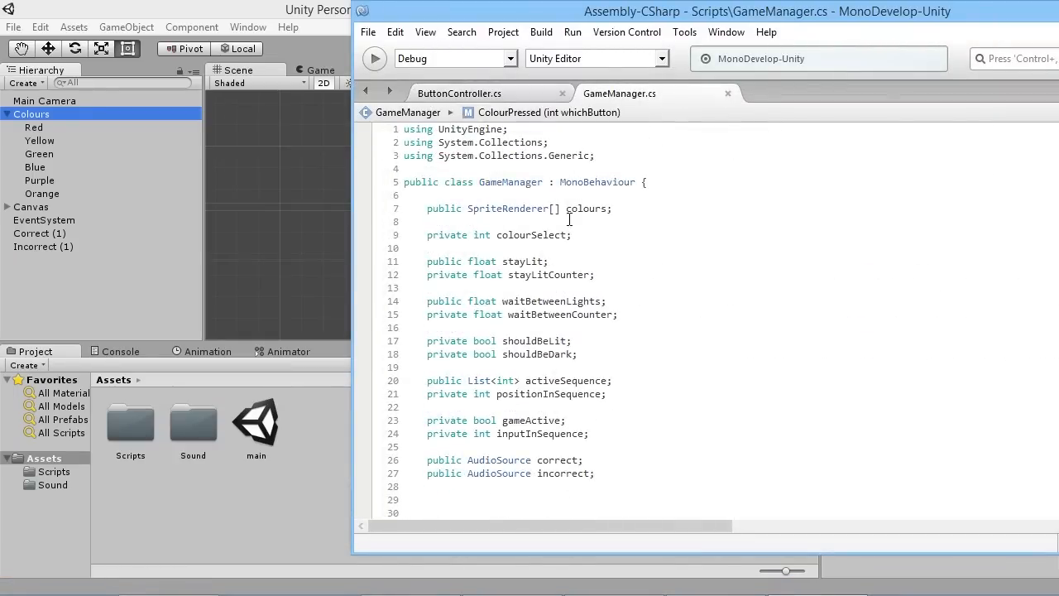
{"action": "left_click", "coordinate": [669, 212]}
{"action": "key", "text": "Return"}
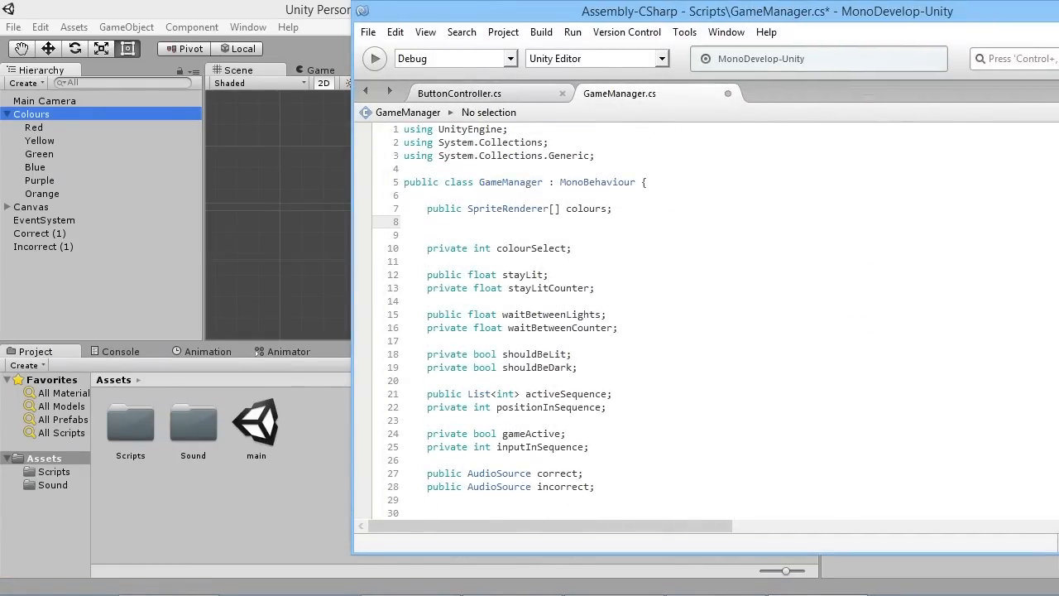
{"action": "type", "text": "public Audi"}
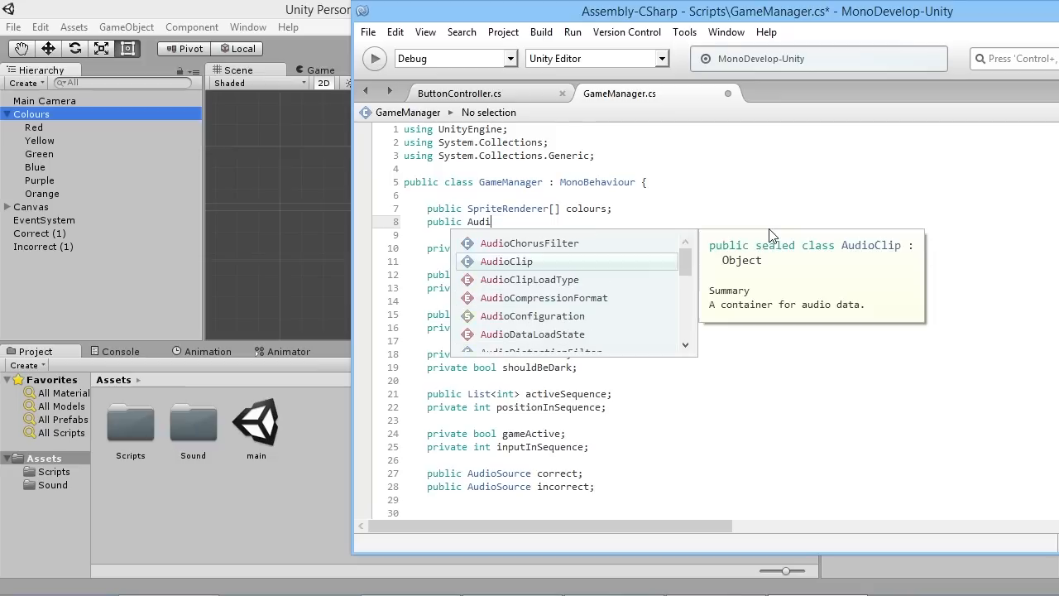
{"action": "type", "text": "oS"}
{"action": "key", "text": "Tab"}
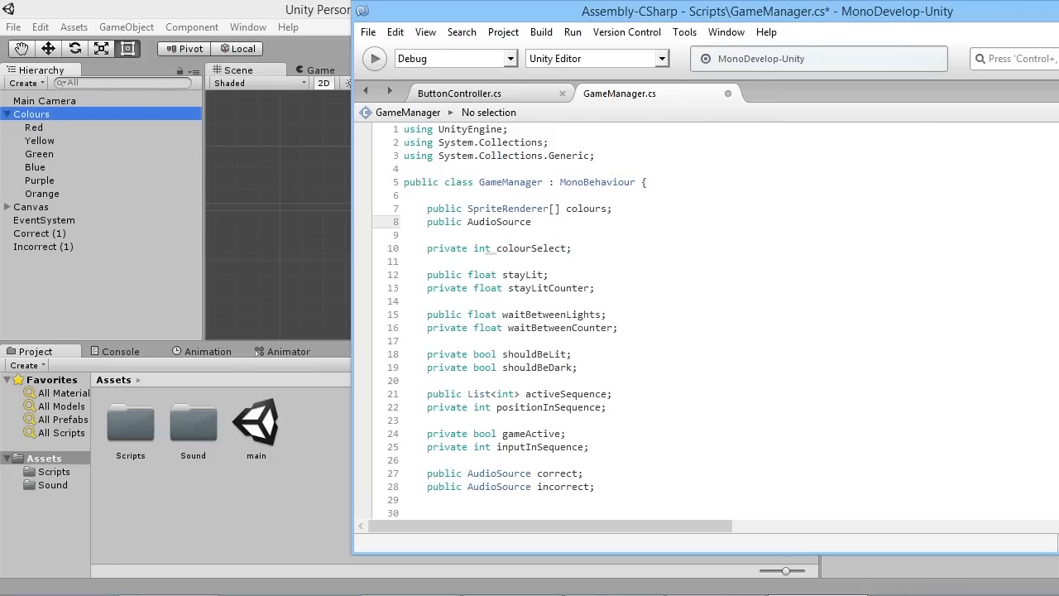
{"action": "type", "text": "[] buttonSoun"}
{"action": "type", "text": "ds;"}
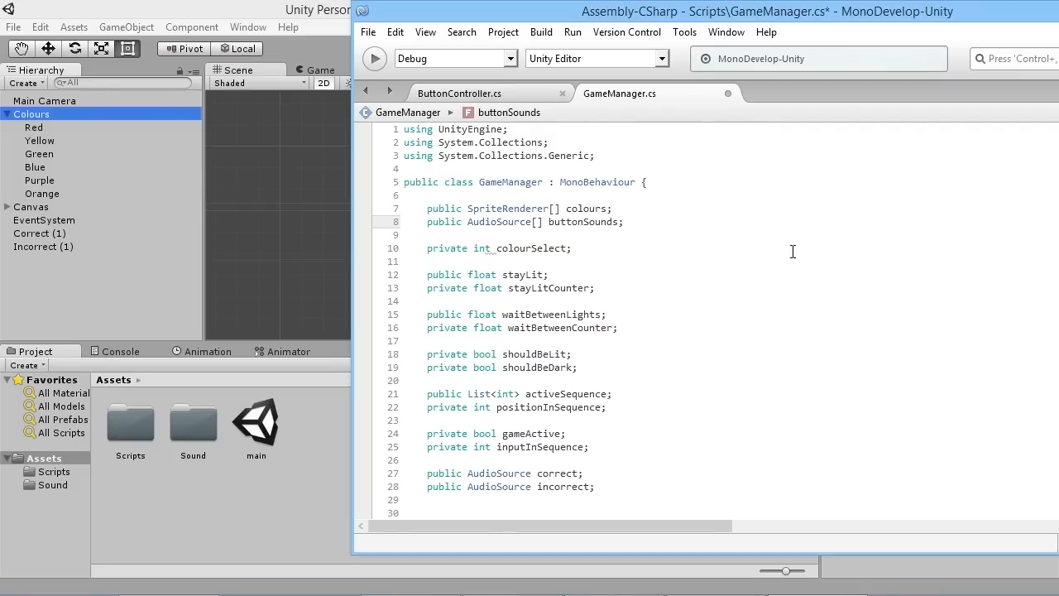
{"action": "key", "text": "ctrl+s"}
{"action": "scroll", "coordinate": [713, 232], "scroll_direction": "down", "scroll_amount": 1}
{"action": "scroll", "coordinate": [713, 232], "scroll_direction": "down", "scroll_amount": 3}
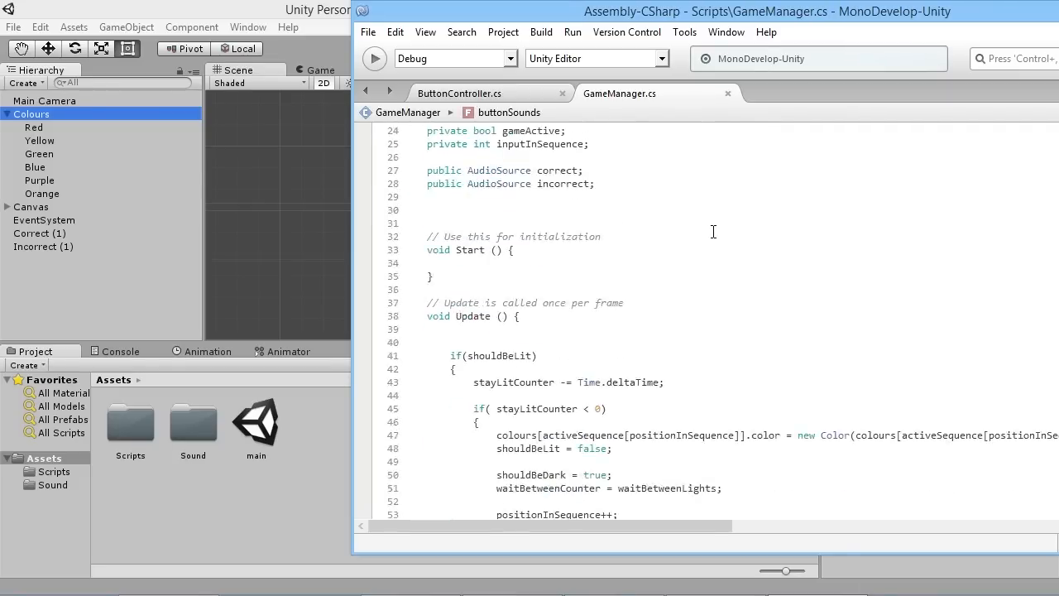
Select Colours in Unity and expand the Game Manager's Button Sounds list in the Inspector.
{"action": "left_click", "coordinate": [205, 316]}
{"action": "left_click", "coordinate": [187, 286]}
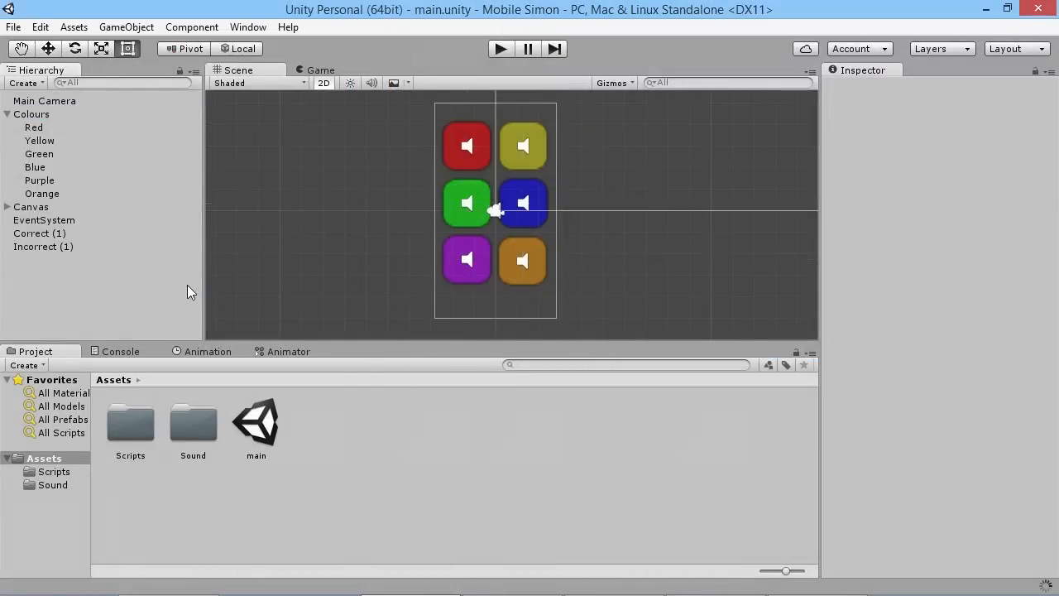
{"action": "left_click", "coordinate": [42, 116]}
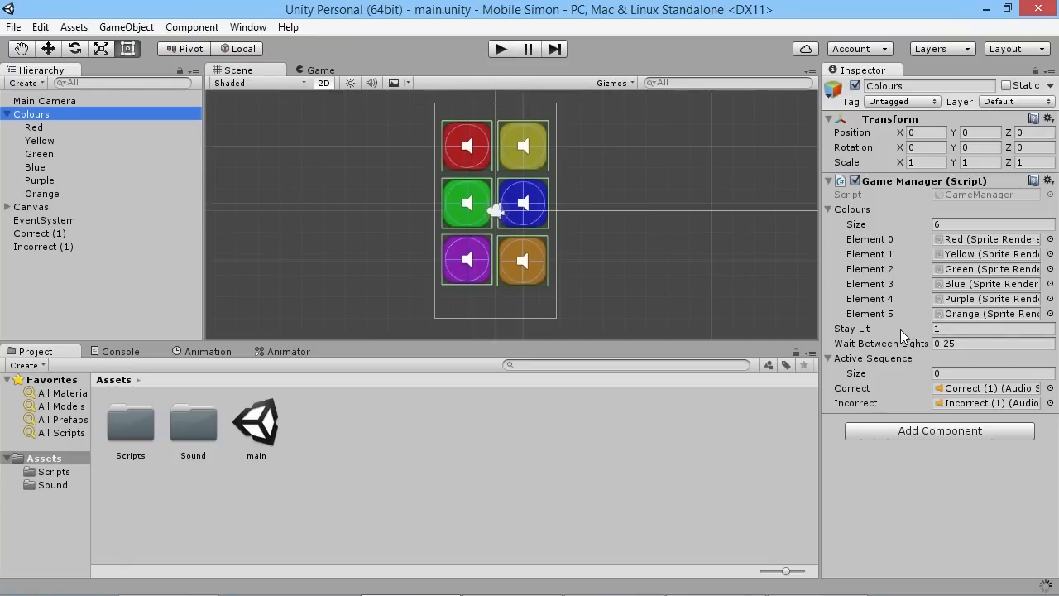
{"action": "left_click", "coordinate": [1036, 71]}
{"action": "left_click", "coordinate": [830, 328]}
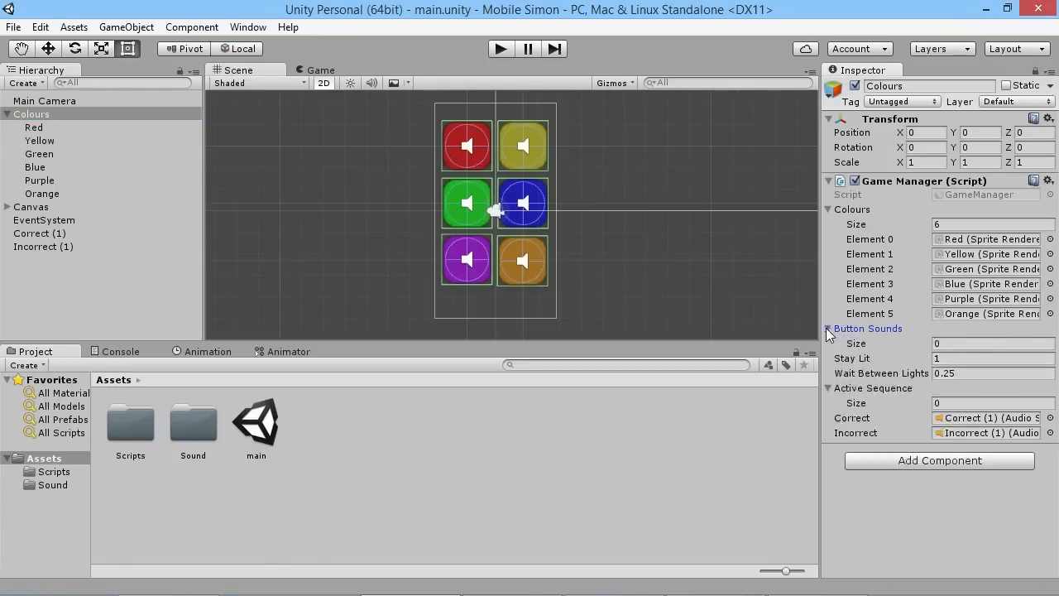
Drag the six tiles, Red through Orange, into Button Sounds and verify the filled list.
{"action": "left_click", "coordinate": [34, 128]}
{"action": "left_click", "coordinate": [42, 194], "text": "shift"}
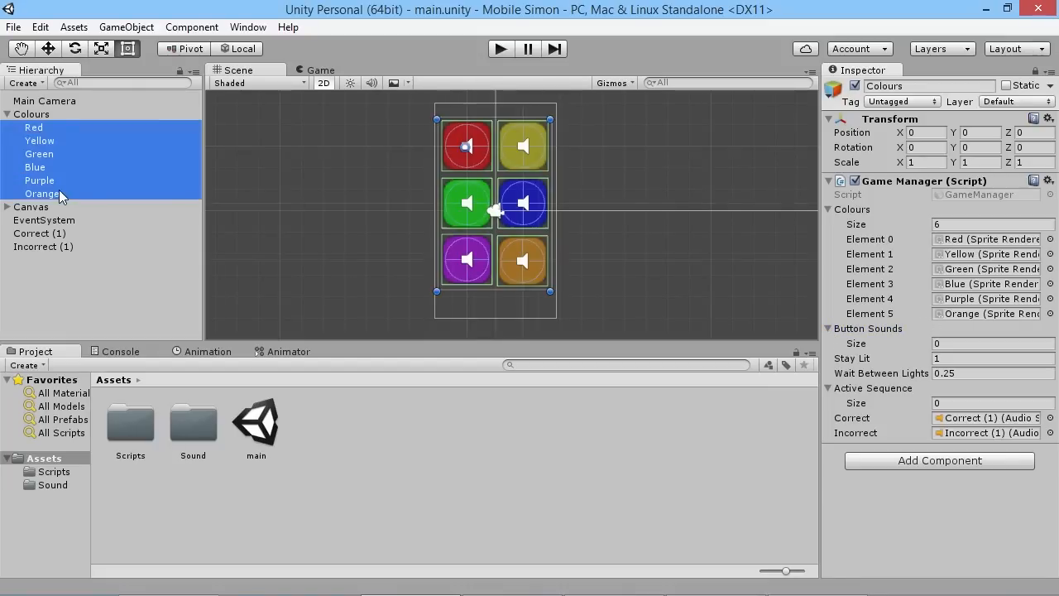
{"action": "left_click_drag", "start_coordinate": [33, 128], "coordinate": [862, 331]}
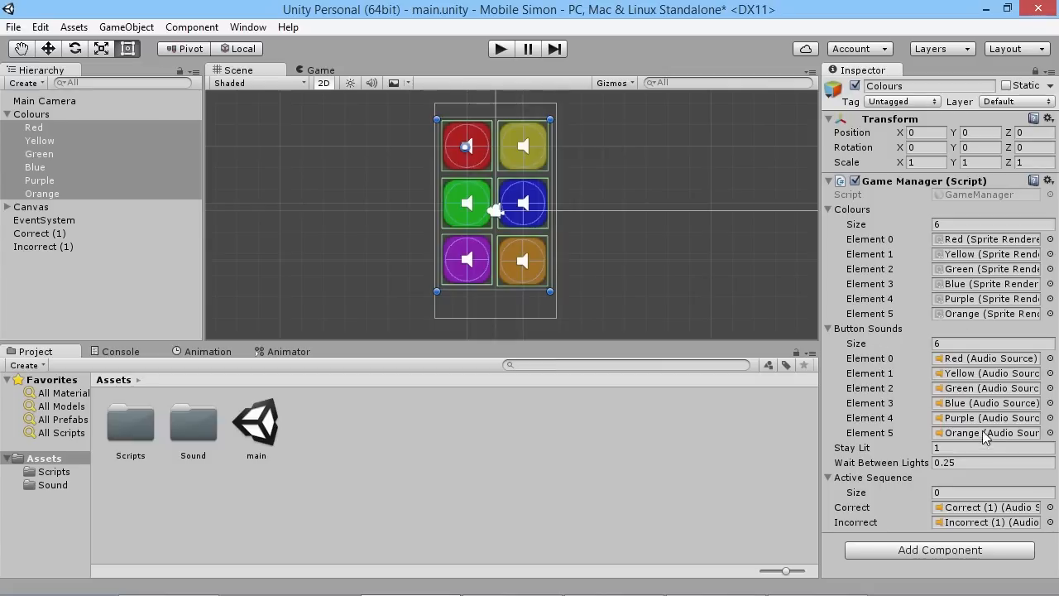
{"action": "left_click", "coordinate": [31, 114]}
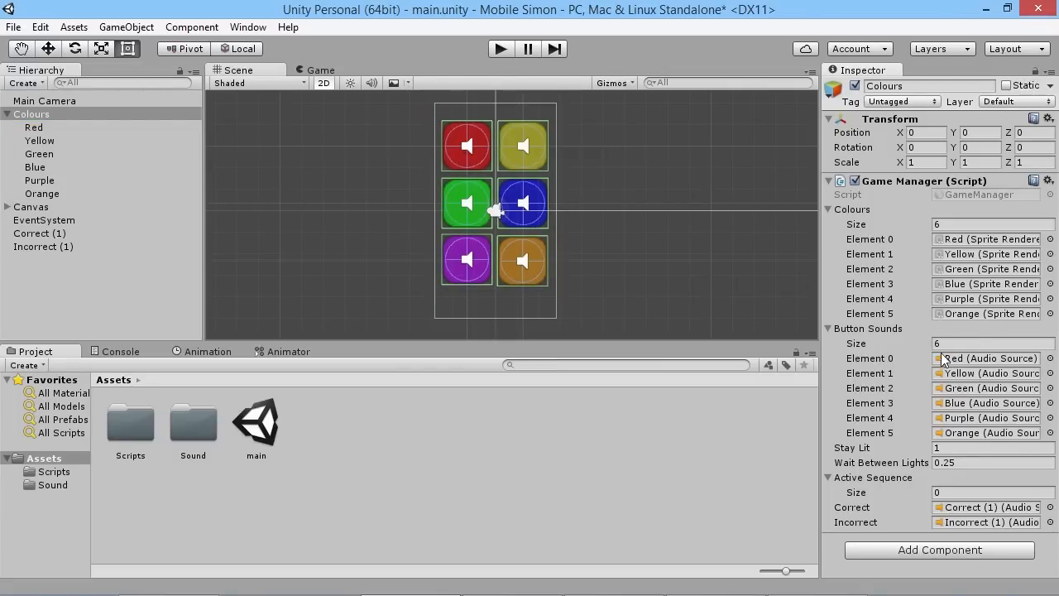
{"action": "mouse_move", "coordinate": [529, 593]}
{"action": "left_click", "coordinate": [823, 584]}
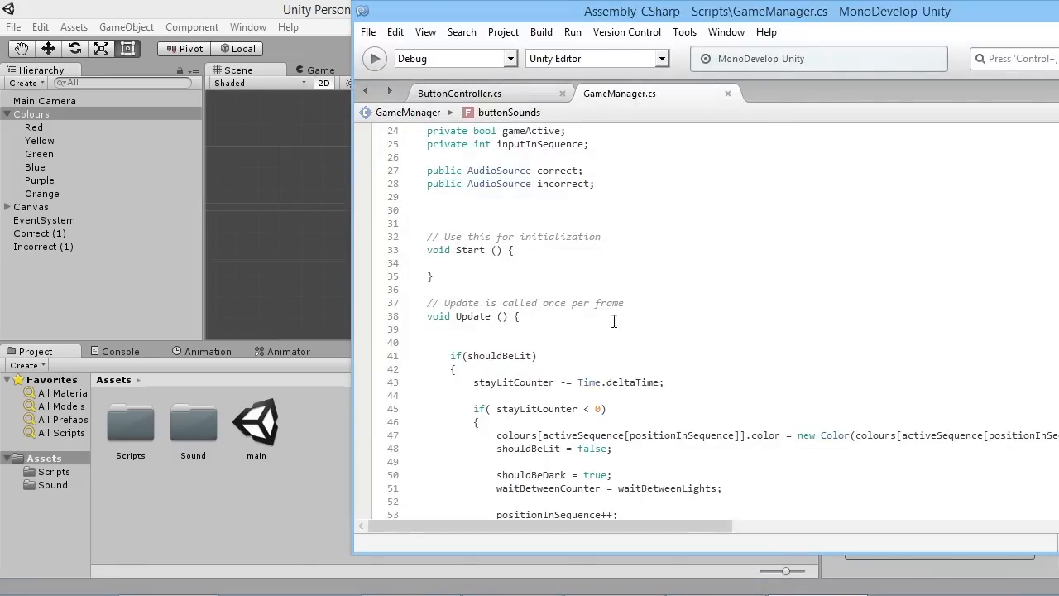
{"action": "scroll", "coordinate": [531, 306], "scroll_direction": "down", "scroll_amount": 3}
{"action": "scroll", "coordinate": [579, 248], "scroll_direction": "up", "scroll_amount": 5}
{"action": "scroll", "coordinate": [629, 248], "scroll_direction": "down", "scroll_amount": 6}
{"action": "scroll", "coordinate": [679, 241], "scroll_direction": "down", "scroll_amount": 4}
{"action": "scroll", "coordinate": [679, 241], "scroll_direction": "down", "scroll_amount": 5}
{"action": "scroll", "coordinate": [686, 223], "scroll_direction": "down", "scroll_amount": 2}
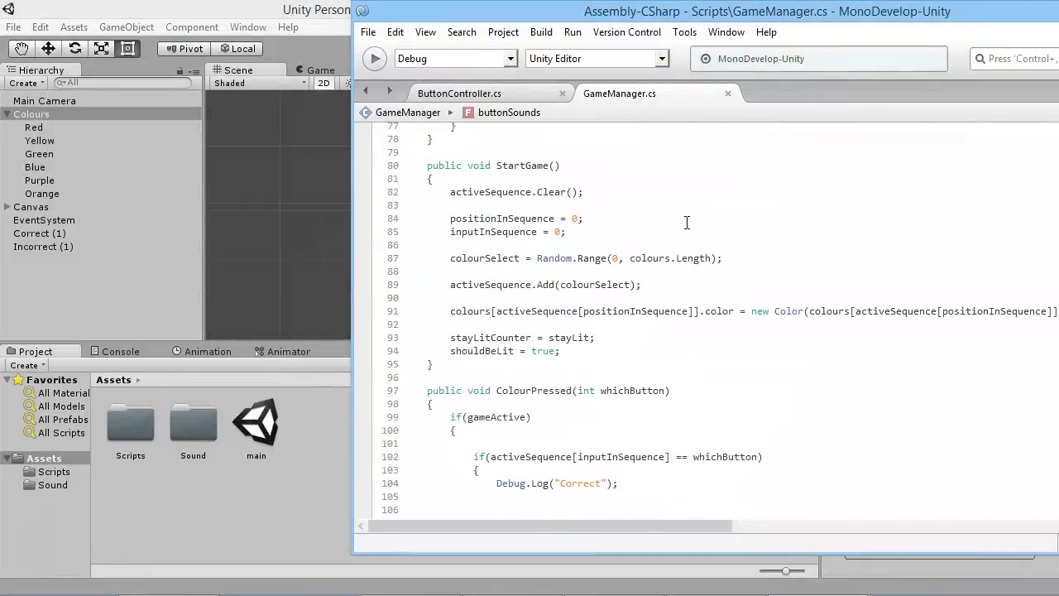
Add a new line after StartGame's light-up line beginning with buttonSounds.
{"action": "left_click", "coordinate": [719, 310]}
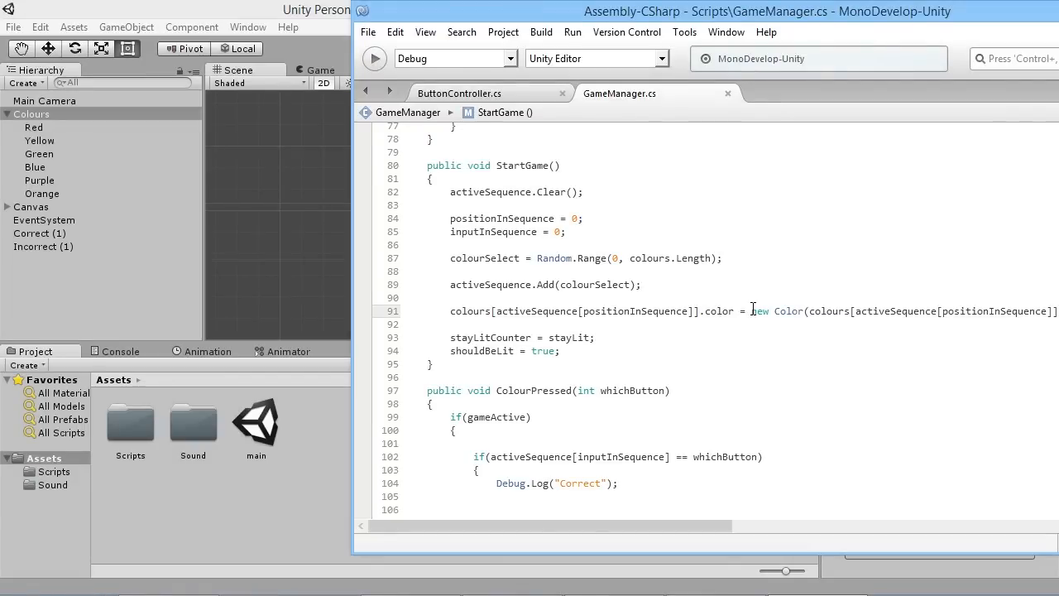
{"action": "key", "text": "End"}
{"action": "key", "text": "Return"}
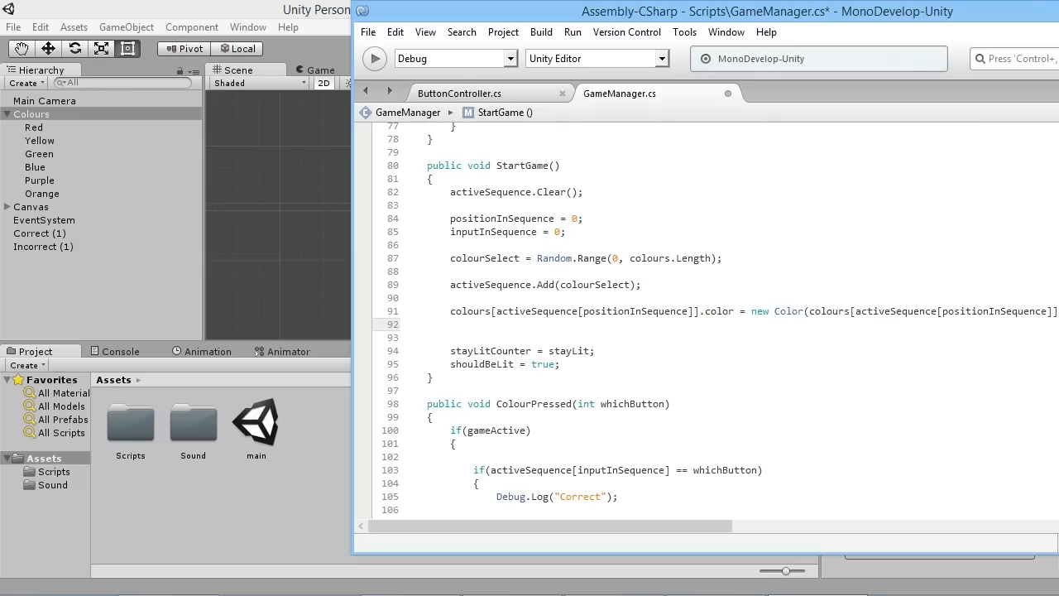
{"action": "type", "text": "butt"}
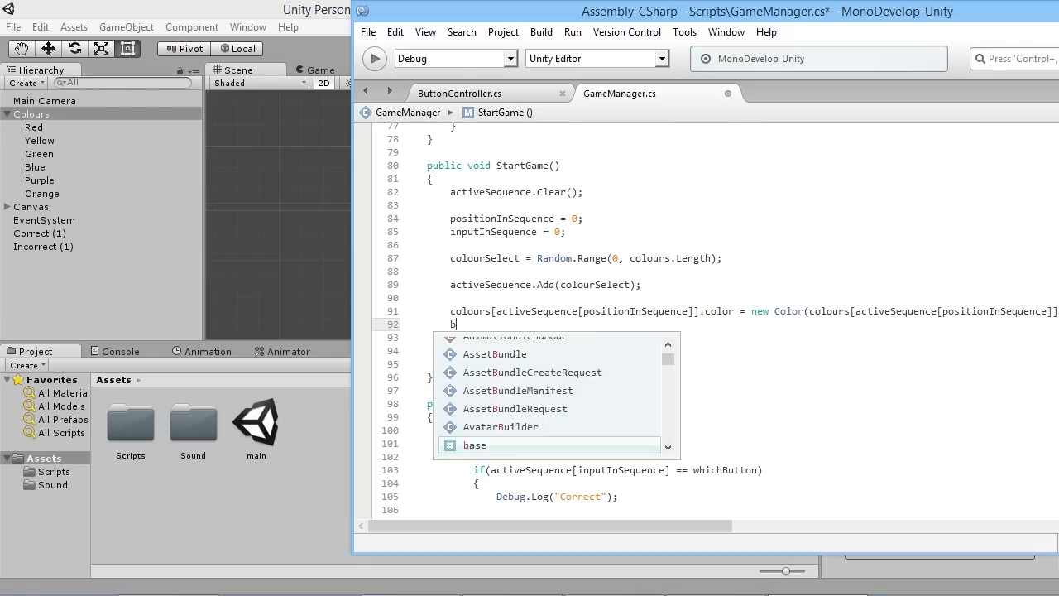
{"action": "key", "text": "Tab"}
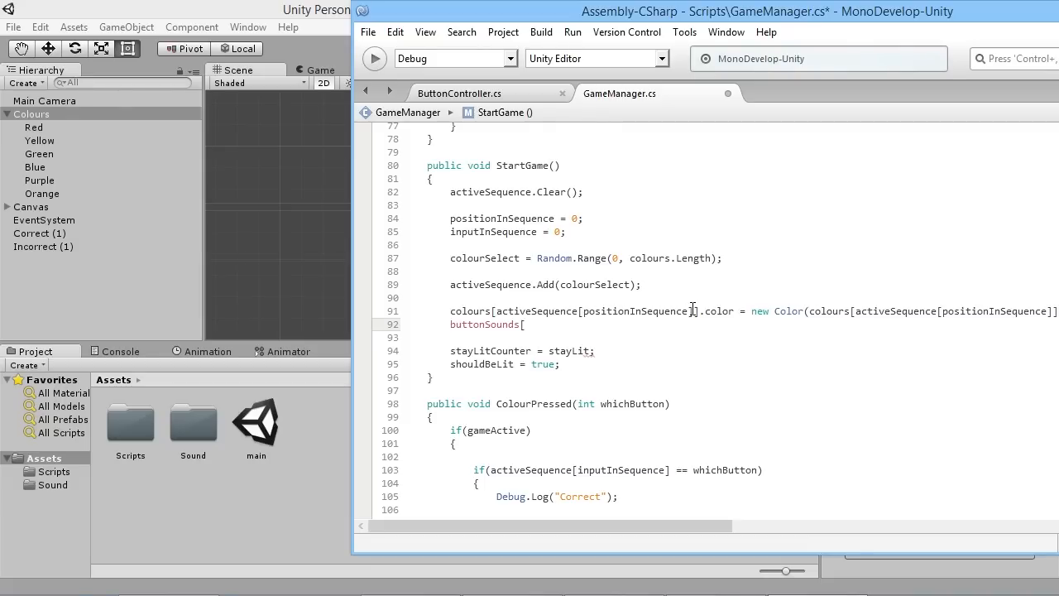
Complete it as buttonSounds[activeSequence[positionInSequence]].Play(); and select the whole line 92.
{"action": "left_click_drag", "start_coordinate": [693, 311], "coordinate": [499, 306]}
{"action": "key", "text": "ctrl+c"}
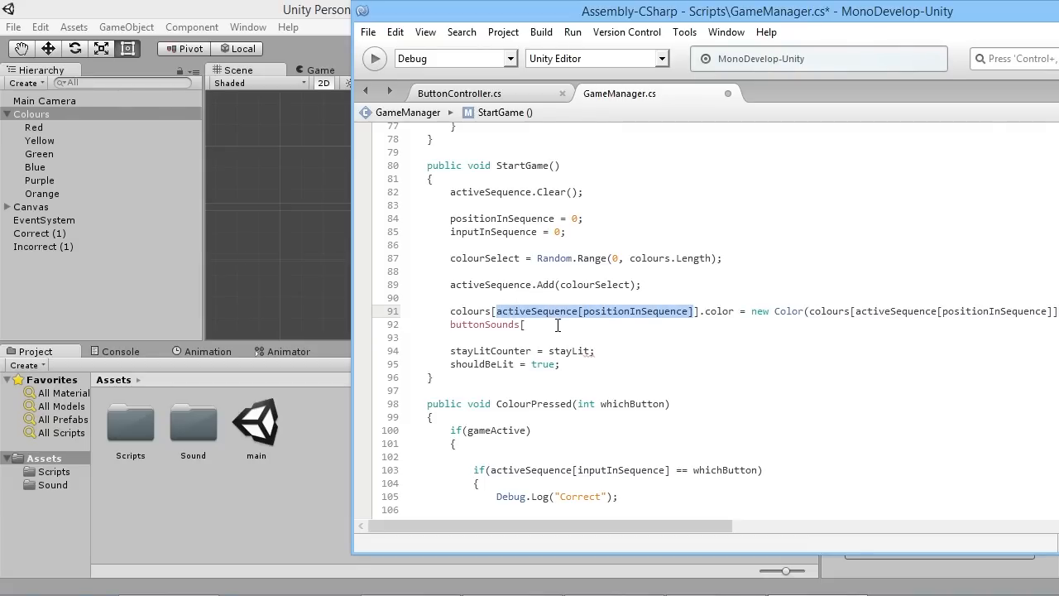
{"action": "left_click", "coordinate": [556, 326]}
{"action": "key", "text": "ctrl+v"}
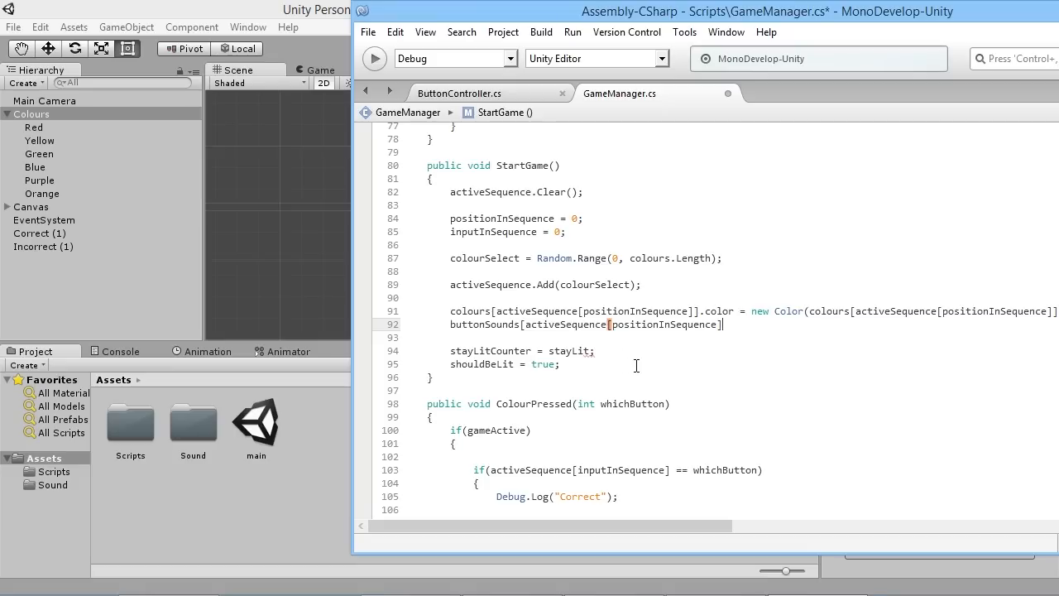
{"action": "type", "text": "]"}
{"action": "type", "text": ".plak"}
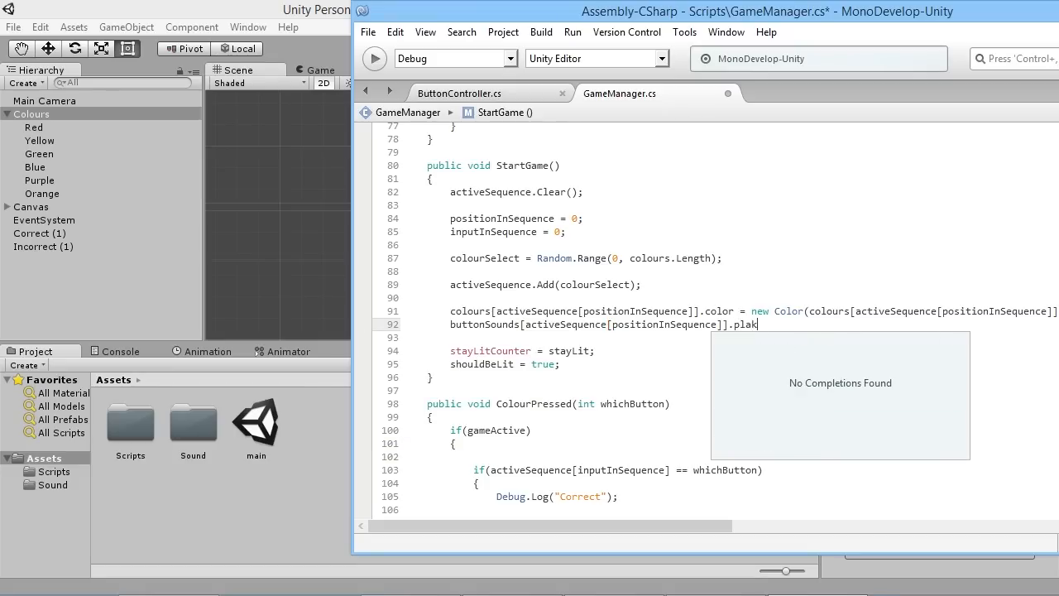
{"action": "key", "text": "BackSpace"}
{"action": "key", "text": "BackSpace"}
{"action": "type", "text": "la"}
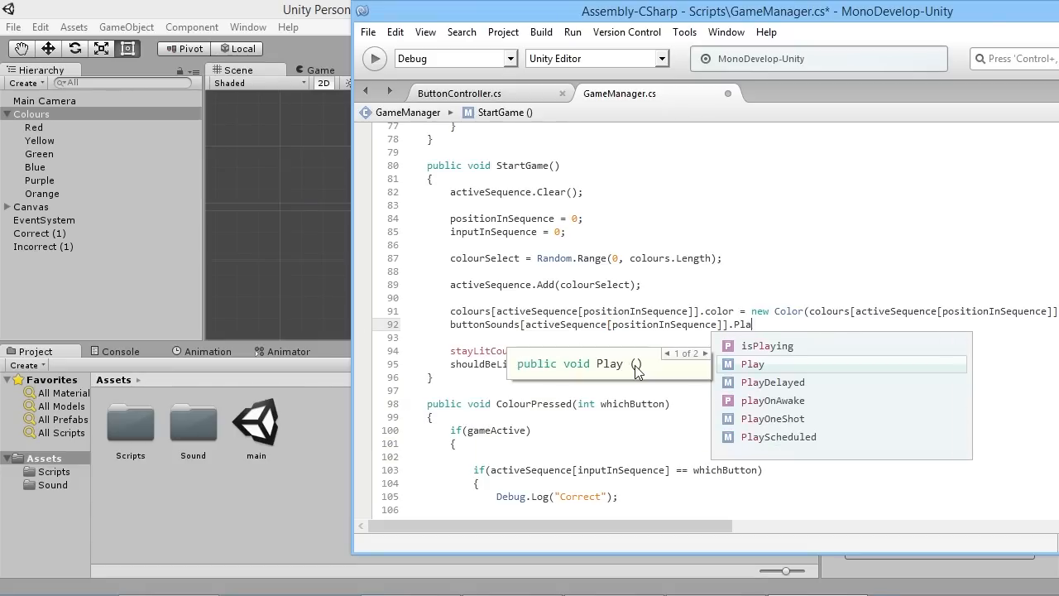
{"action": "type", "text": "y()"}
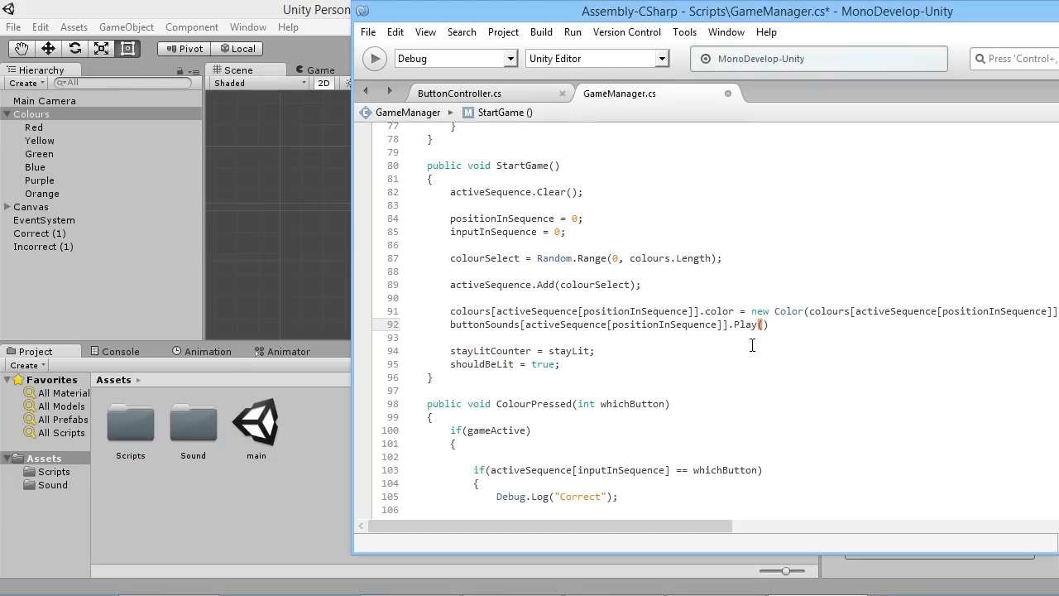
{"action": "type", "text": ";"}
{"action": "left_click_drag", "start_coordinate": [780, 324], "coordinate": [450, 324]}
{"action": "key", "text": "ctrl+c"}
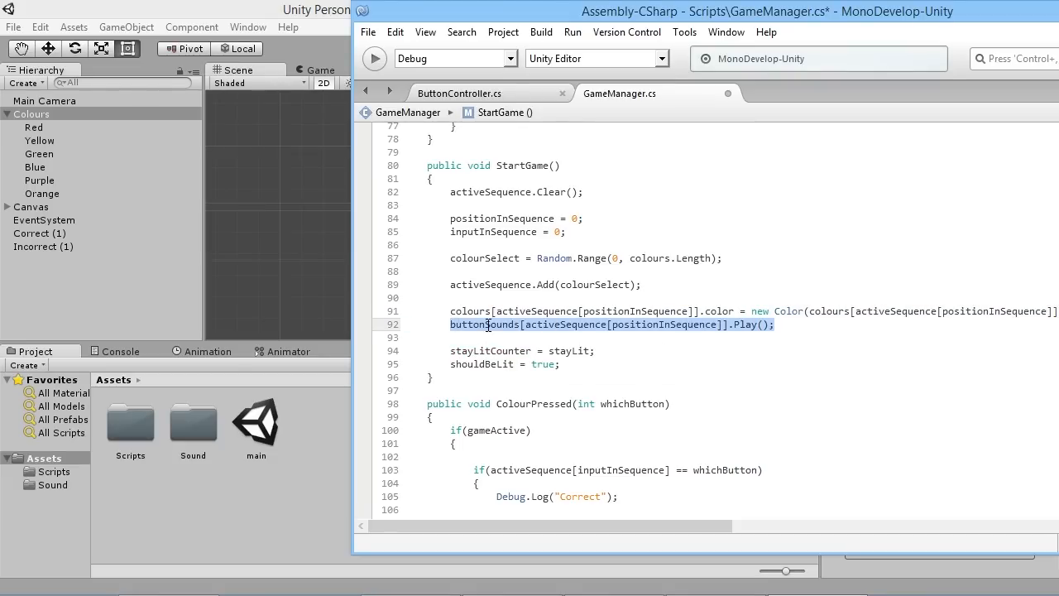
{"action": "scroll", "coordinate": [798, 333], "scroll_direction": "down", "scroll_amount": 2}
{"action": "scroll", "coordinate": [910, 331], "scroll_direction": "up", "scroll_amount": 10}
{"action": "scroll", "coordinate": [918, 340], "scroll_direction": "up", "scroll_amount": 5}
{"action": "scroll", "coordinate": [919, 341], "scroll_direction": "up", "scroll_amount": 3}
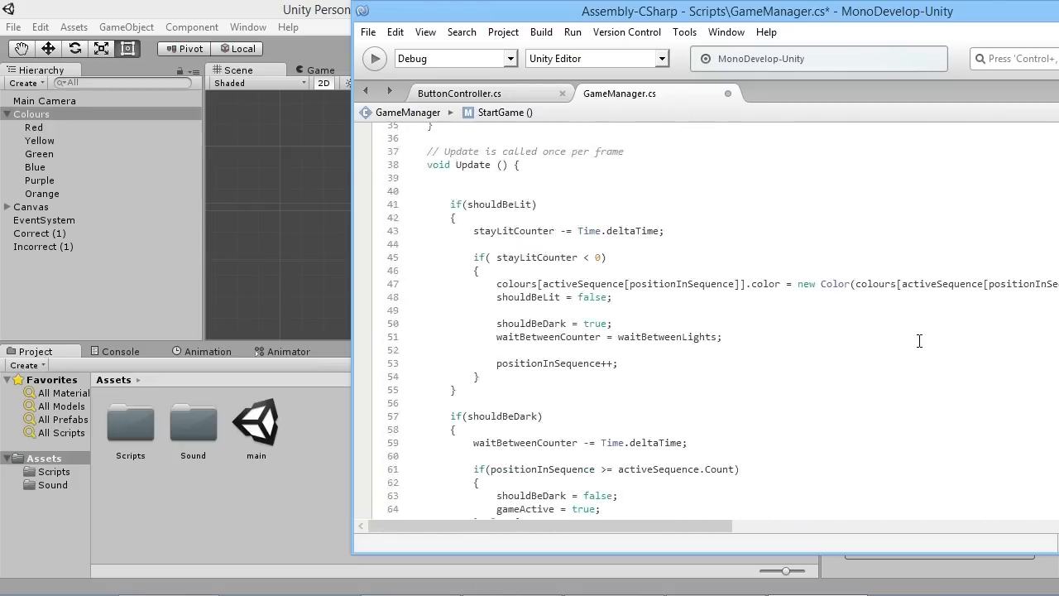
{"action": "scroll", "coordinate": [918, 341], "scroll_direction": "down", "scroll_amount": 6}
Paste the buttonSounds Play() line on line 71 in Update's light-up branch.
{"action": "left_click", "coordinate": [789, 286]}
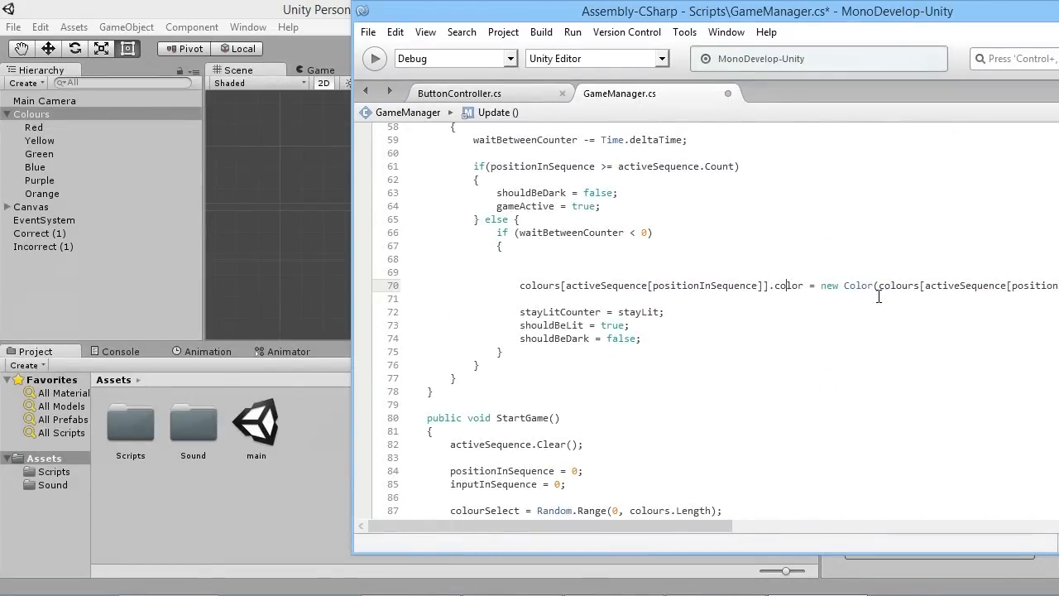
{"action": "key", "text": "End"}
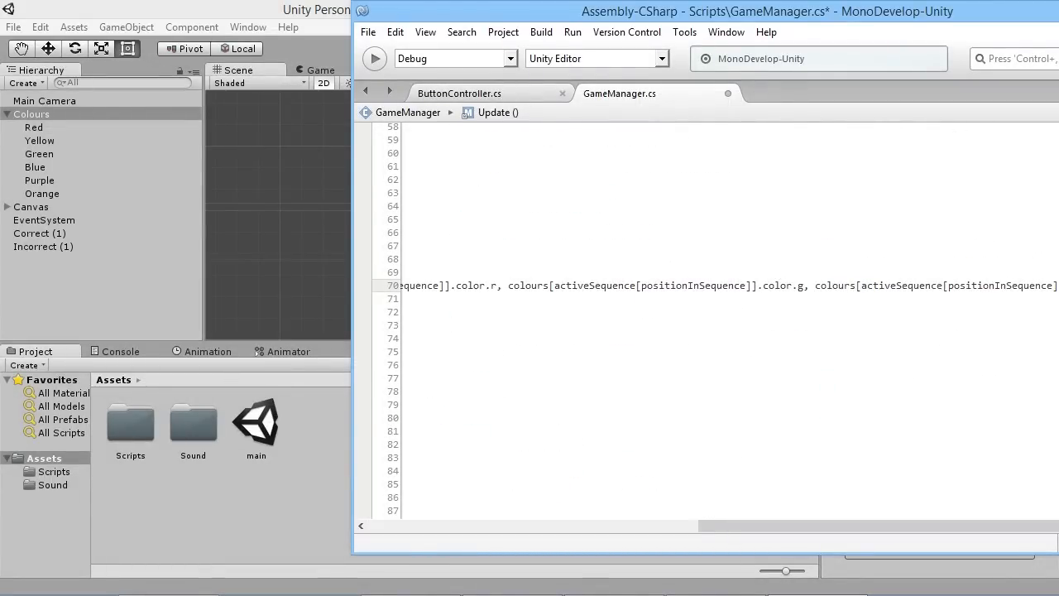
{"action": "key", "text": "Return"}
{"action": "type", "text": "buttonSounds[activeSequence[positionInSequence]].Play();"}
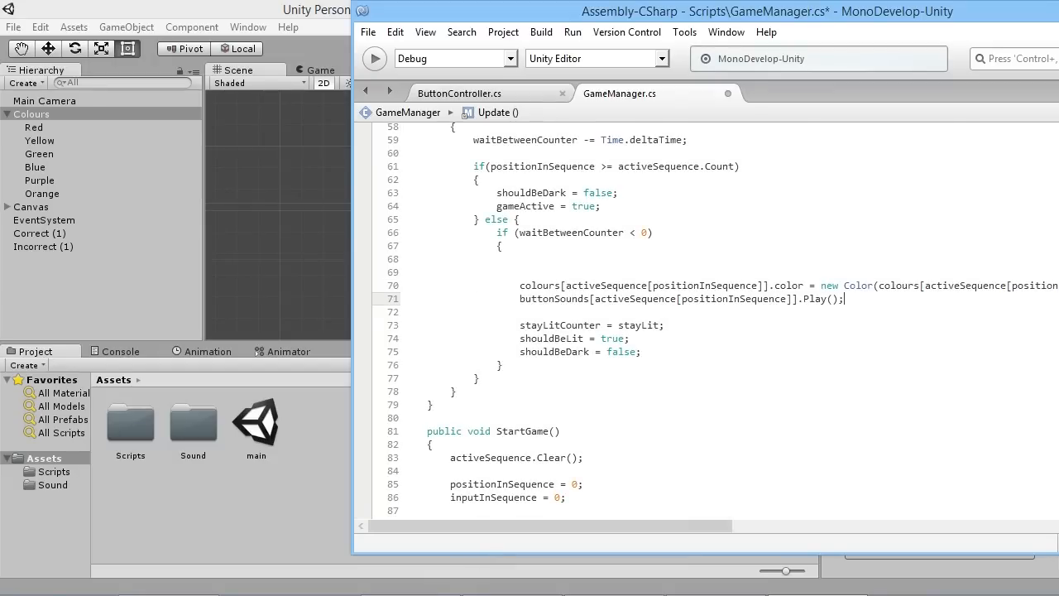
{"action": "scroll", "coordinate": [580, 289], "scroll_direction": "down", "scroll_amount": 5}
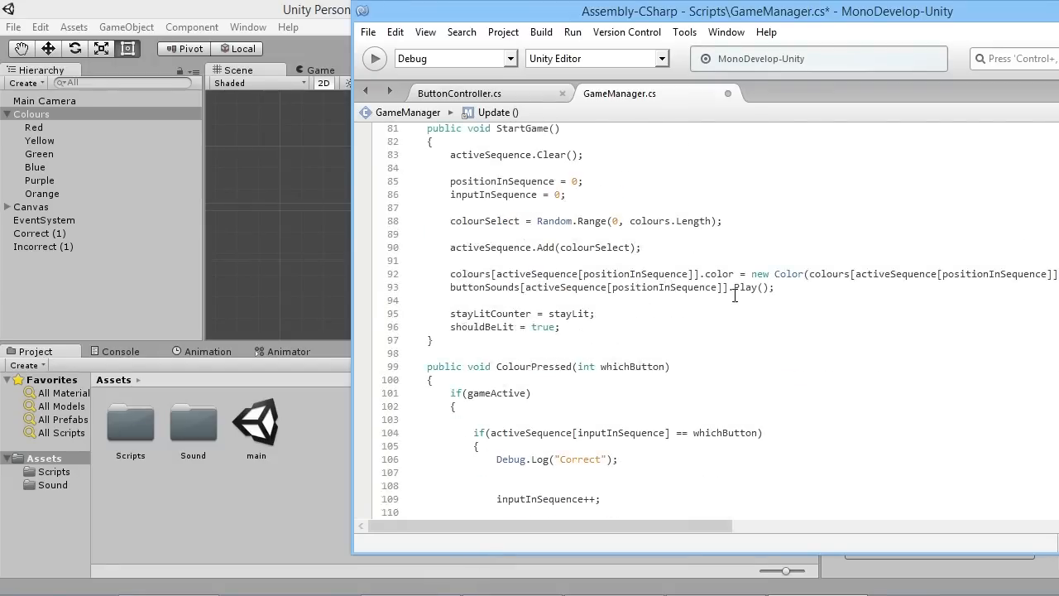
{"action": "scroll", "coordinate": [662, 290], "scroll_direction": "down", "scroll_amount": 5}
{"action": "scroll", "coordinate": [745, 331], "scroll_direction": "down", "scroll_amount": 3}
Paste the buttonSounds Play() line on line 121 in ColourPressed's next-round block.
{"action": "left_click", "coordinate": [737, 343]}
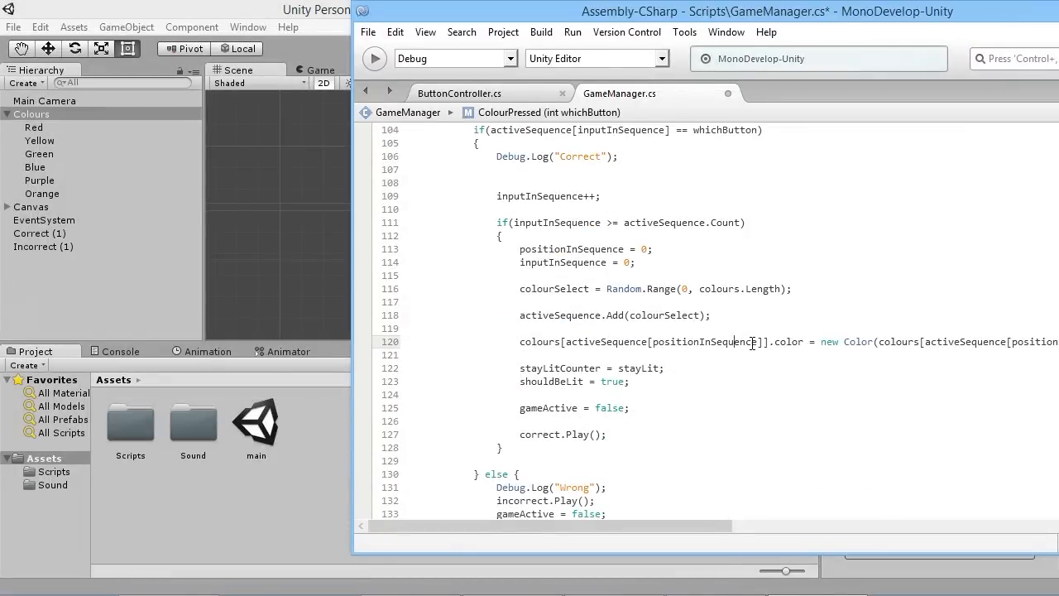
{"action": "key", "text": "End"}
{"action": "key", "text": "Return"}
{"action": "type", "text": "buttonSounds[activeSequence[positionInSequence]].Play();"}
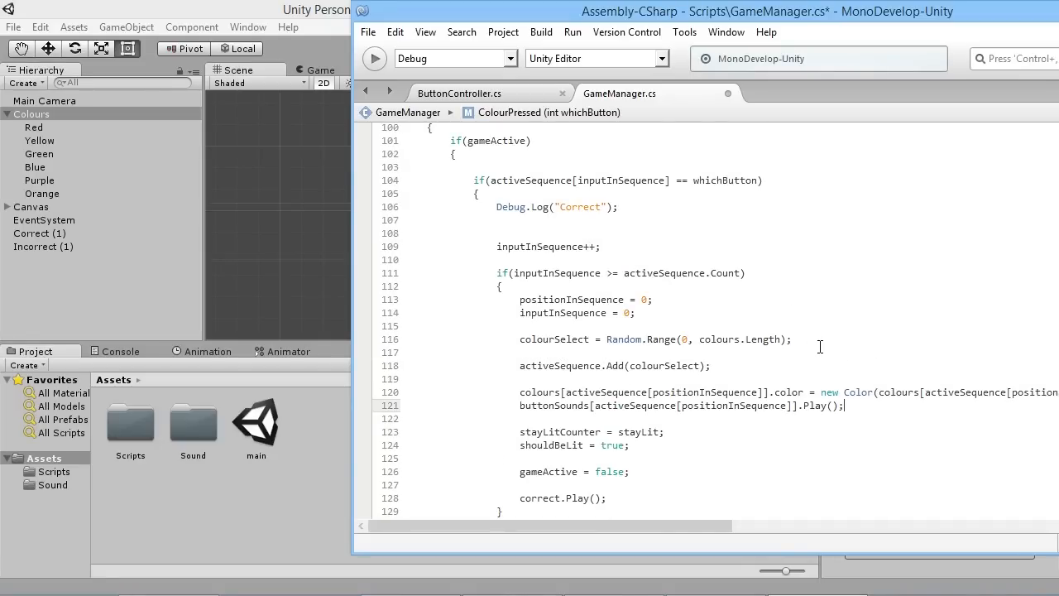
{"action": "scroll", "coordinate": [815, 340], "scroll_direction": "down", "scroll_amount": 3}
{"action": "scroll", "coordinate": [815, 341], "scroll_direction": "up", "scroll_amount": 10}
{"action": "scroll", "coordinate": [816, 340], "scroll_direction": "up", "scroll_amount": 5}
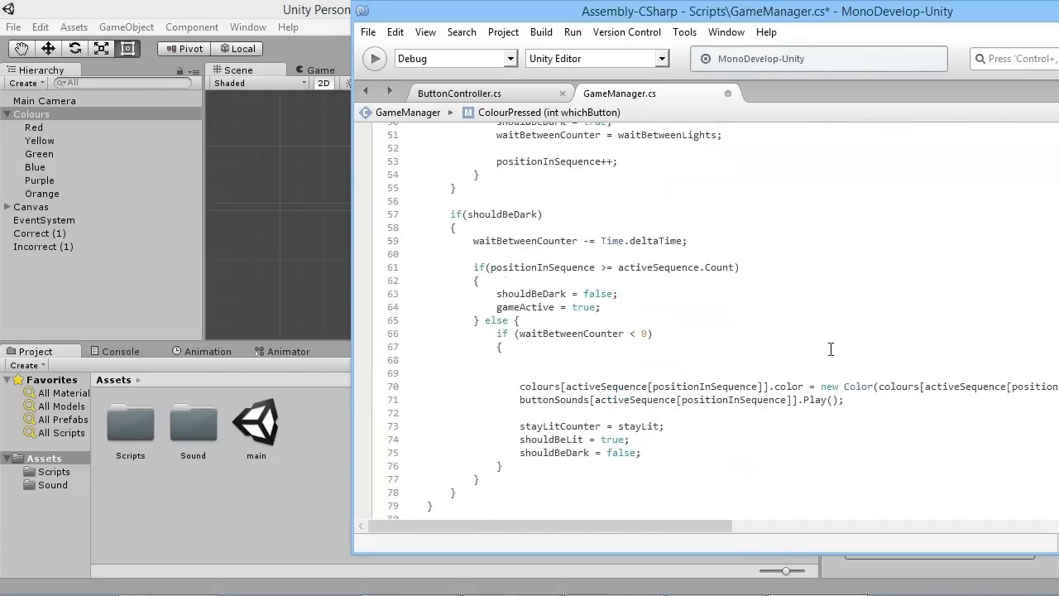
{"action": "scroll", "coordinate": [816, 340], "scroll_direction": "up", "scroll_amount": 3}
{"action": "scroll", "coordinate": [652, 261], "scroll_direction": "up", "scroll_amount": 2}
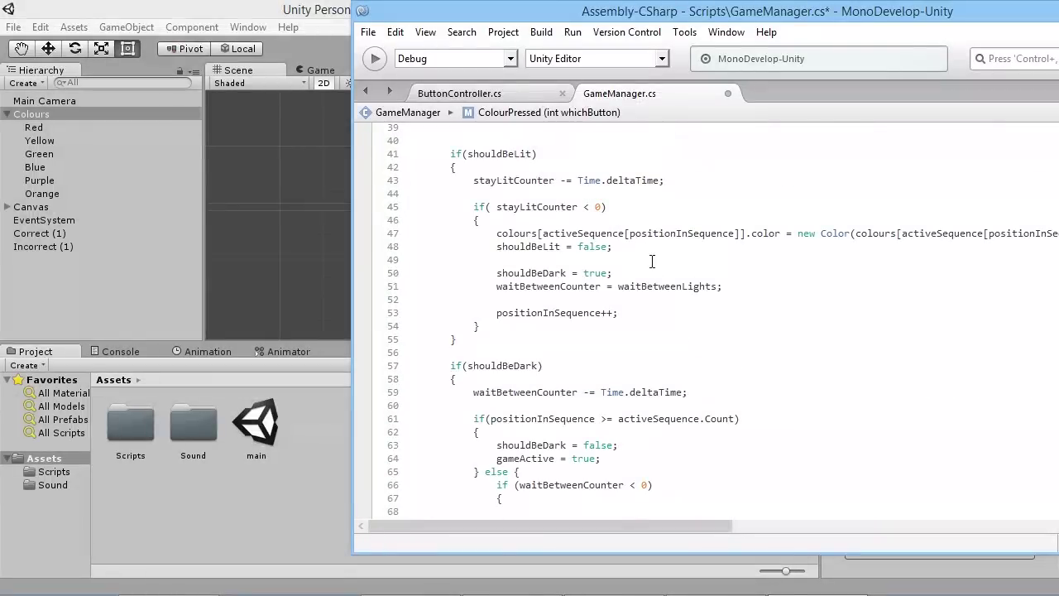
{"action": "left_click", "coordinate": [696, 234]}
{"action": "scroll", "coordinate": [575, 263], "scroll_direction": "up", "scroll_amount": 4}
{"action": "scroll", "coordinate": [636, 288], "scroll_direction": "down", "scroll_amount": 3}
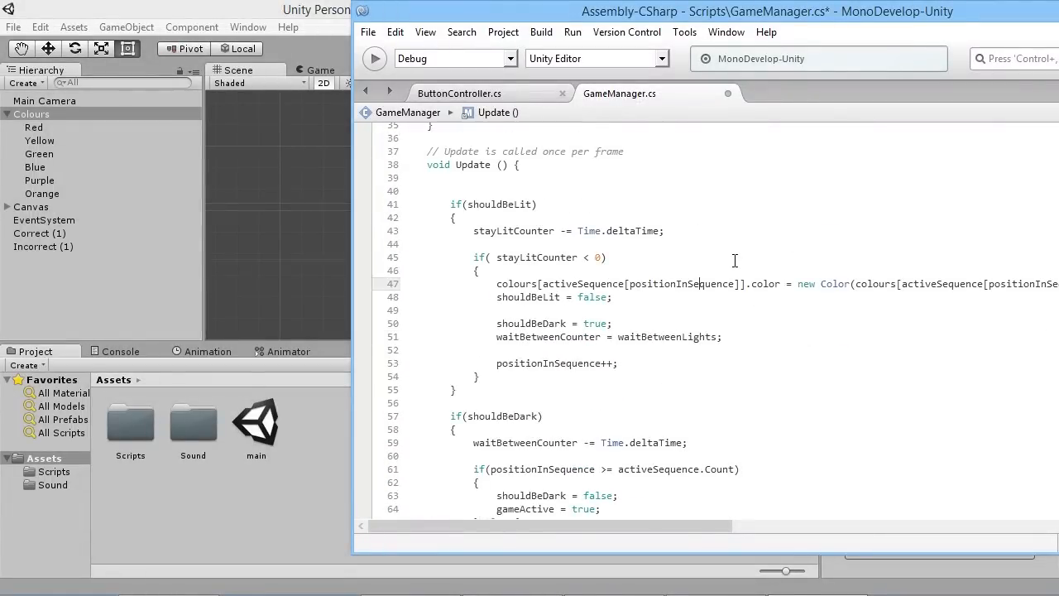
Paste the buttonSounds line on line 48 after the light-off code and change Play to Stop.
{"action": "key", "text": "End"}
{"action": "key", "text": "Return"}
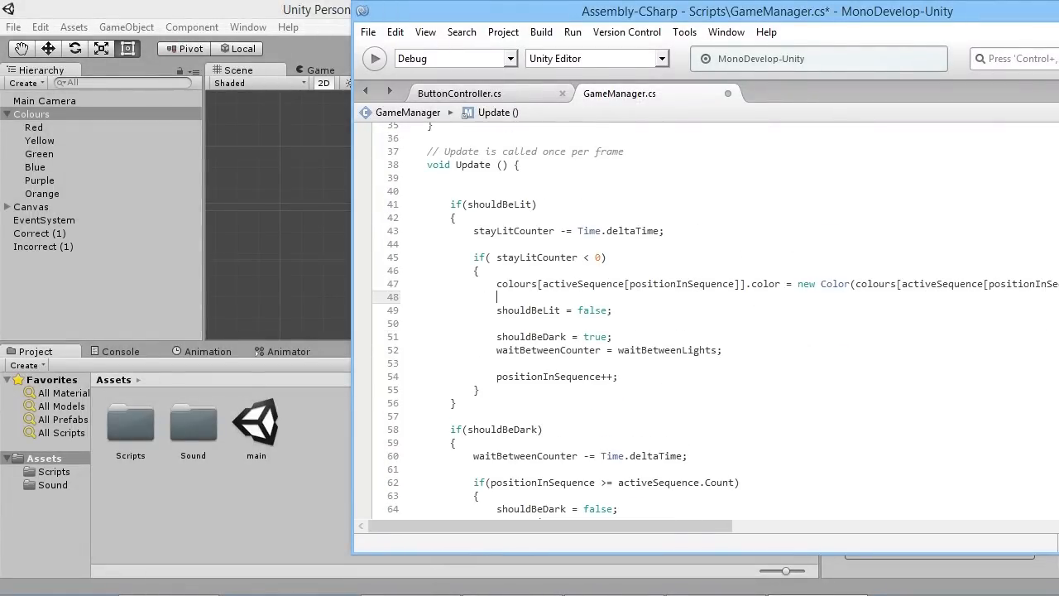
{"action": "key", "text": "ctrl+v"}
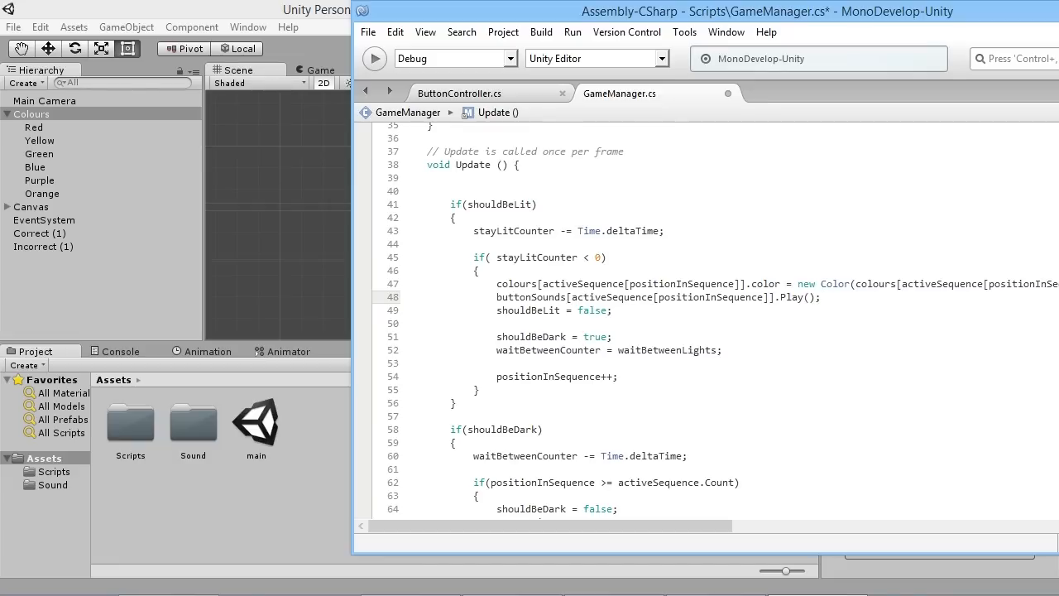
{"action": "key", "text": "Left"}
{"action": "key", "text": "Left"}
{"action": "key", "text": "Left"}
{"action": "key", "text": "BackSpace"}
{"action": "key", "text": "BackSpace"}
{"action": "key", "text": "BackSpace"}
{"action": "key", "text": "BackSpace"}
{"action": "type", "text": "Stop"}
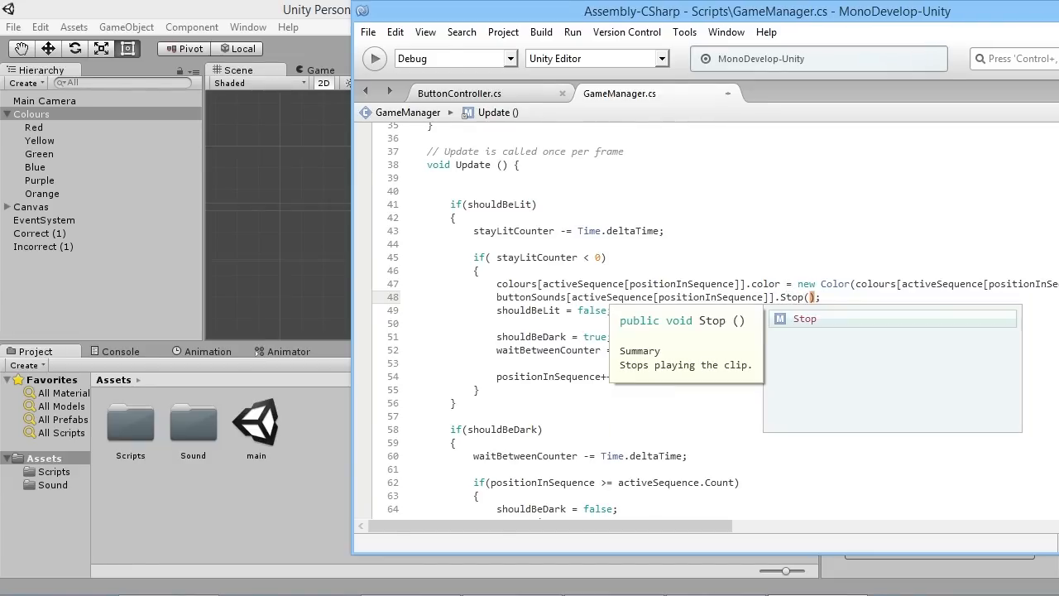
Return to Unity, enter Play mode and start a new Simon game.
{"action": "left_click", "coordinate": [168, 309]}
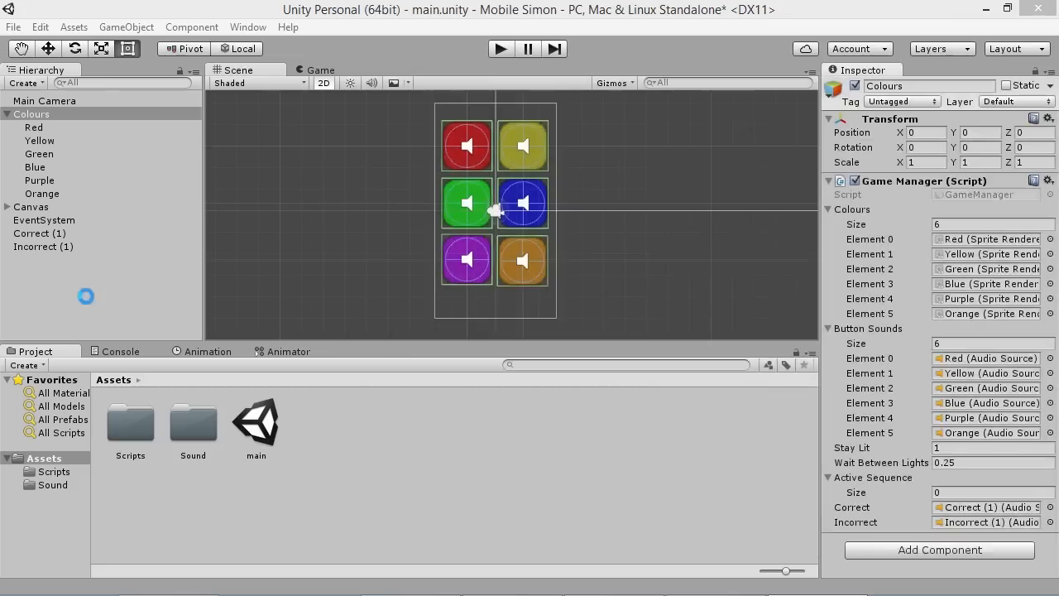
{"action": "left_click", "coordinate": [87, 300]}
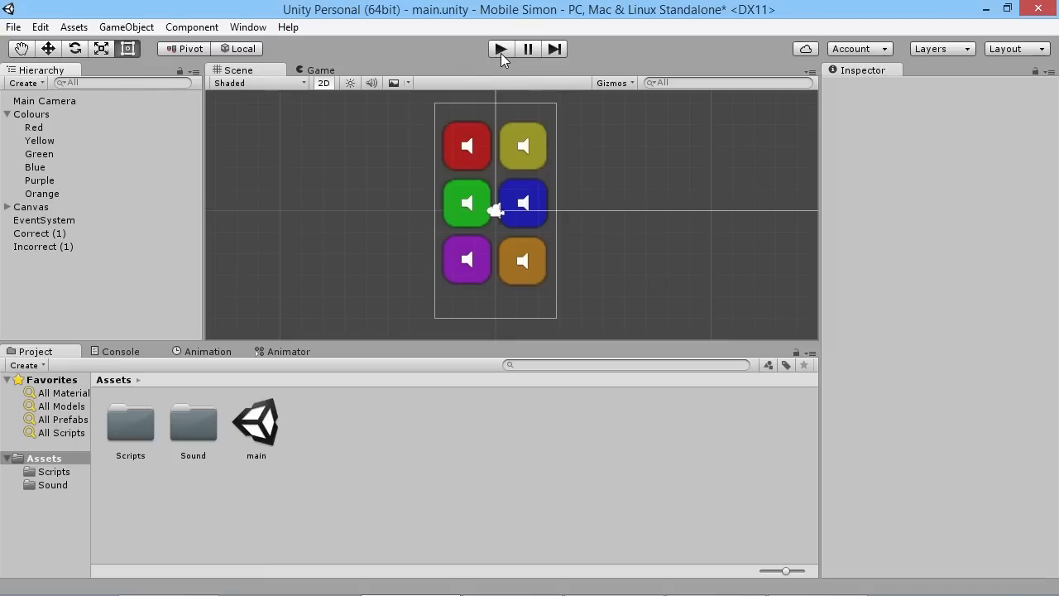
{"action": "left_click", "coordinate": [501, 50]}
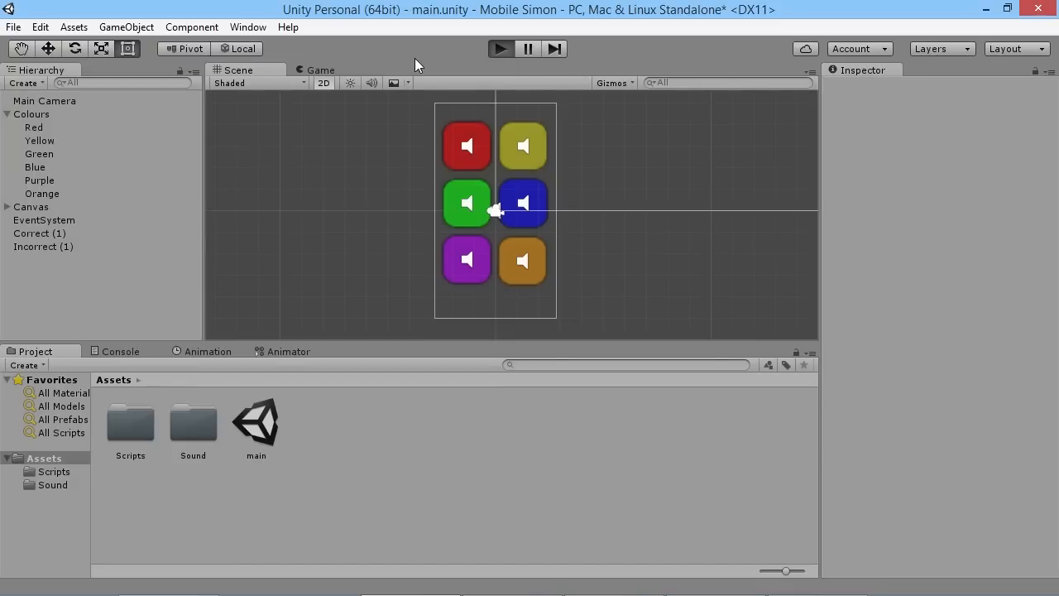
{"action": "left_click", "coordinate": [520, 325]}
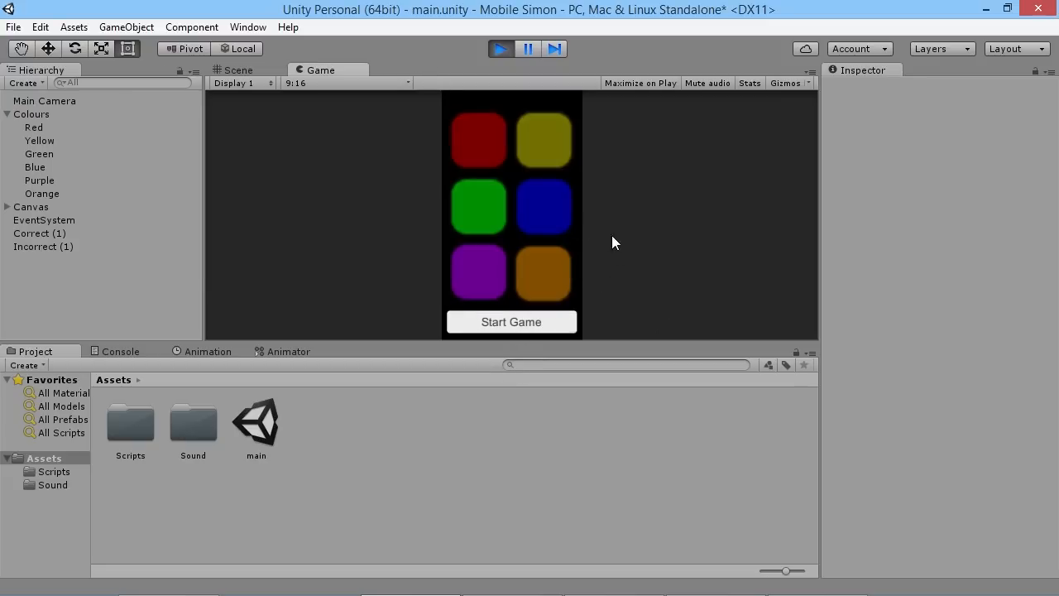
Repeat the lit sequence (red, then red-yellow-green) with sounds, then stop Play mode.
{"action": "left_click", "coordinate": [478, 139]}
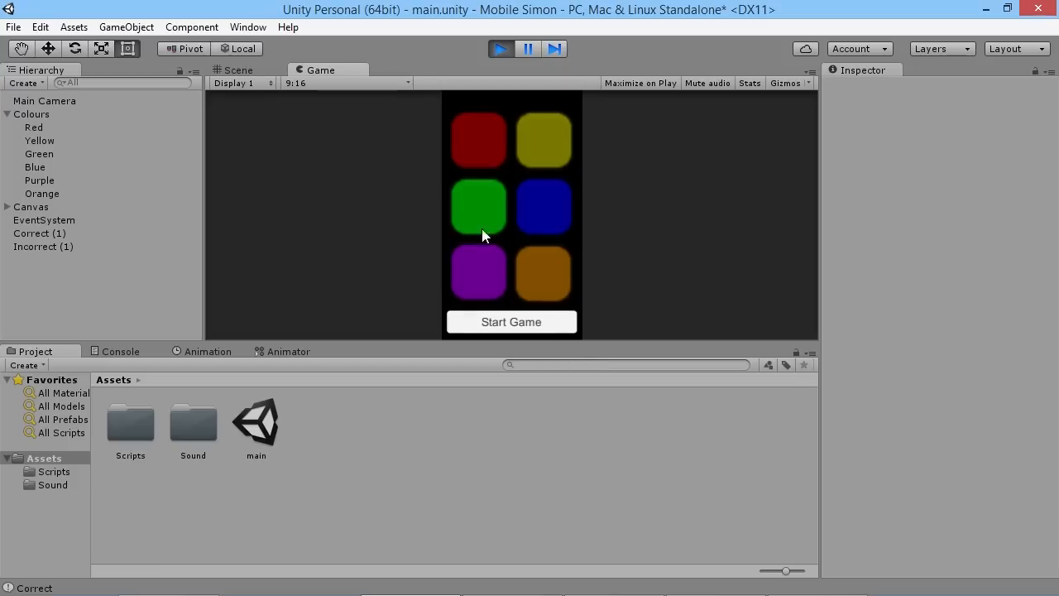
{"action": "left_click", "coordinate": [479, 139]}
{"action": "left_click", "coordinate": [545, 139]}
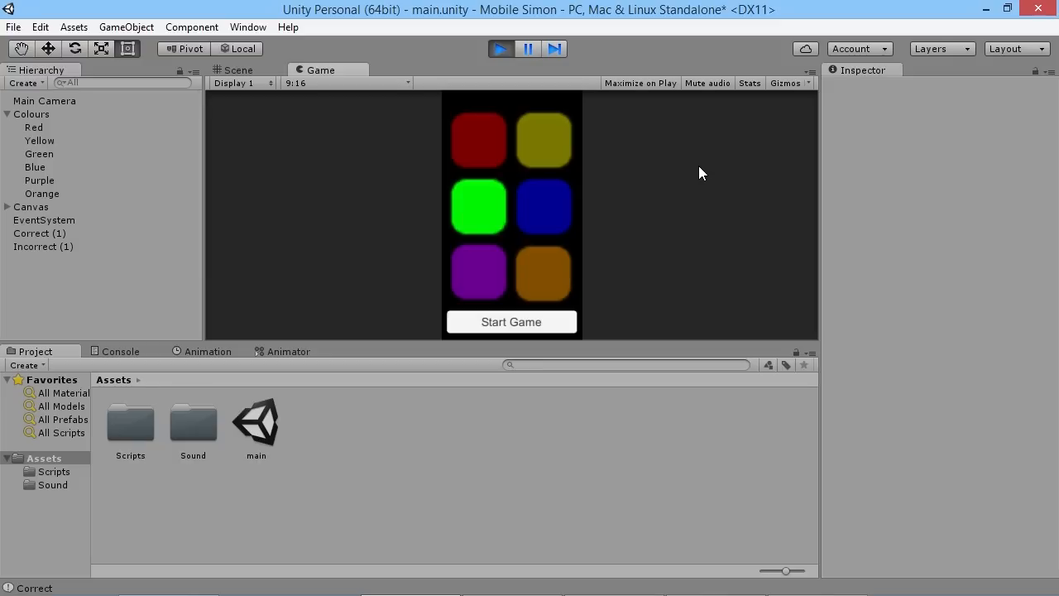
{"action": "left_click", "coordinate": [480, 207]}
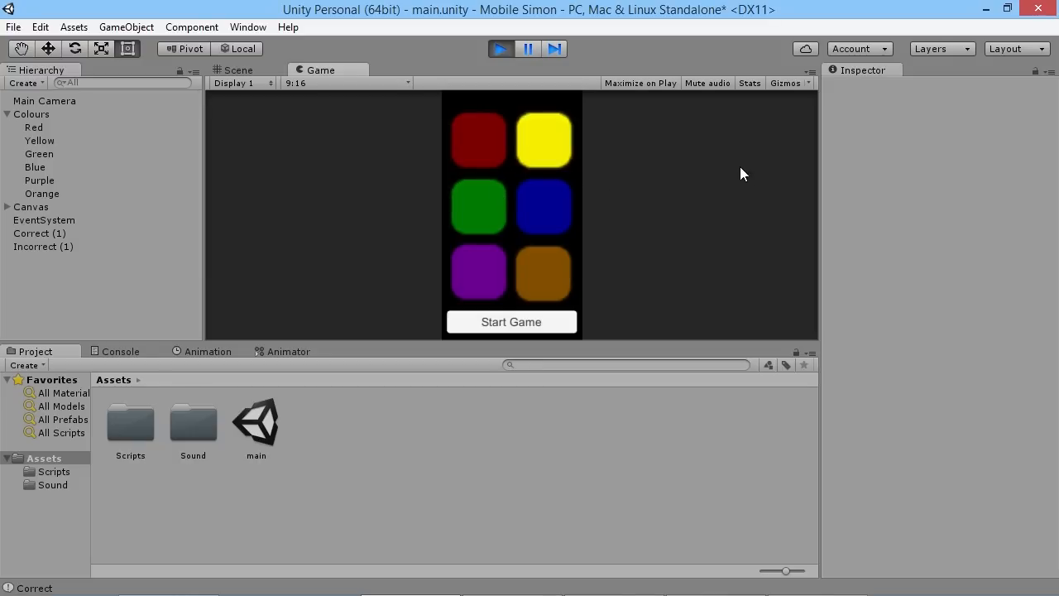
{"action": "left_click", "coordinate": [500, 48]}
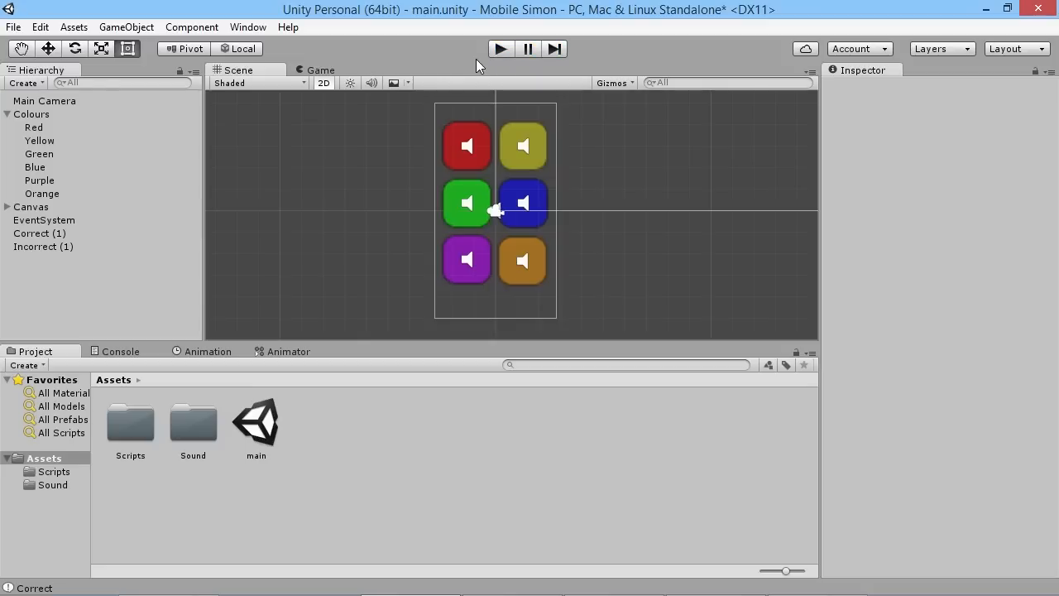